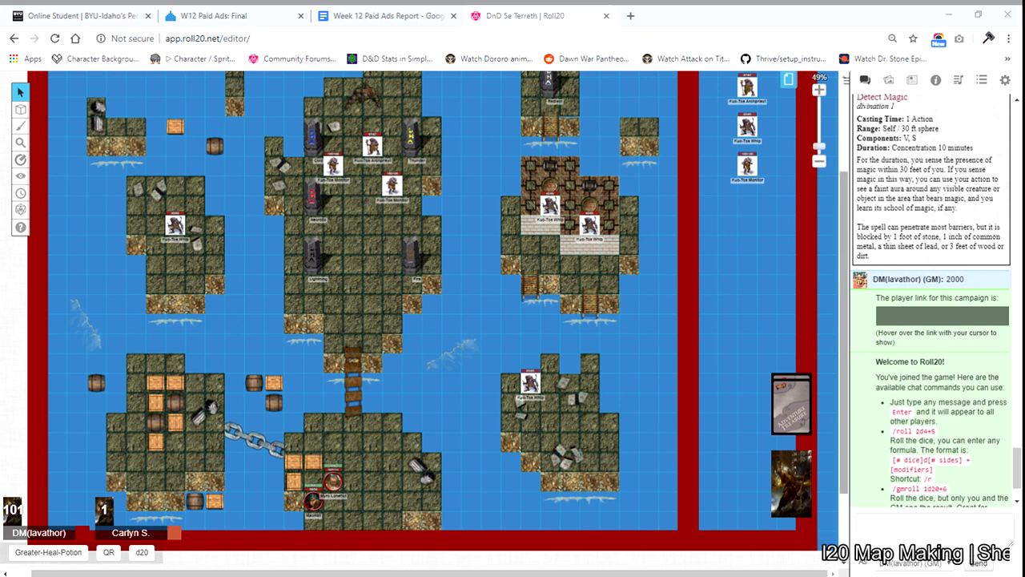
mouse_move(846, 201)
mouse_down()
mouse_move(846, 189)
mouse_move(845, 198)
mouse_up()
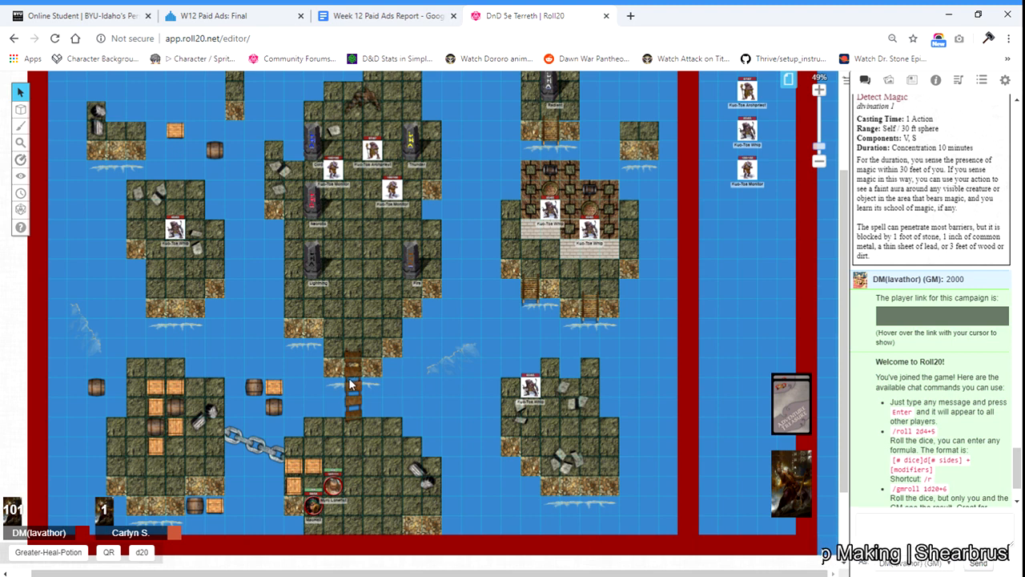
click(303, 329)
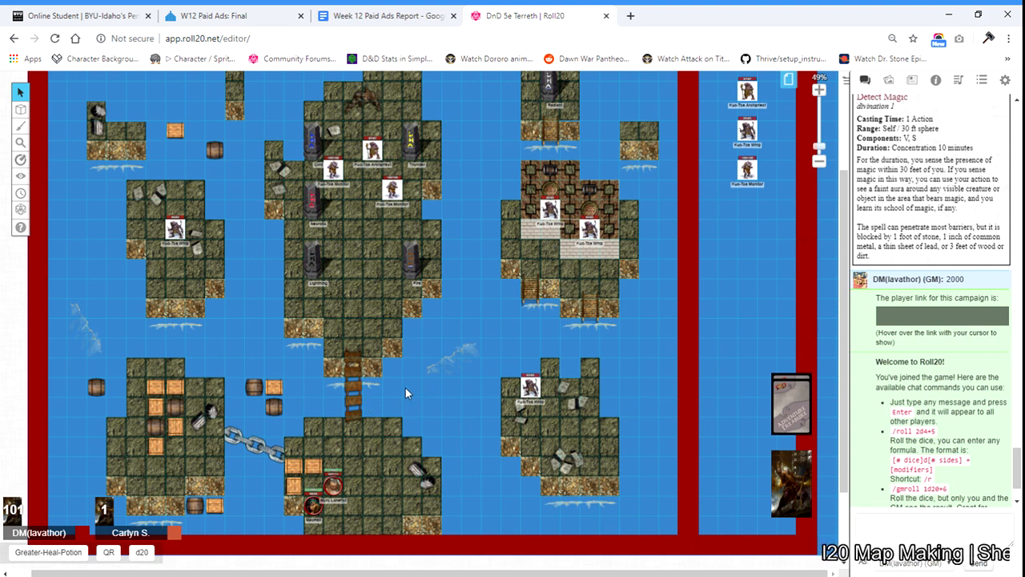
click(349, 391)
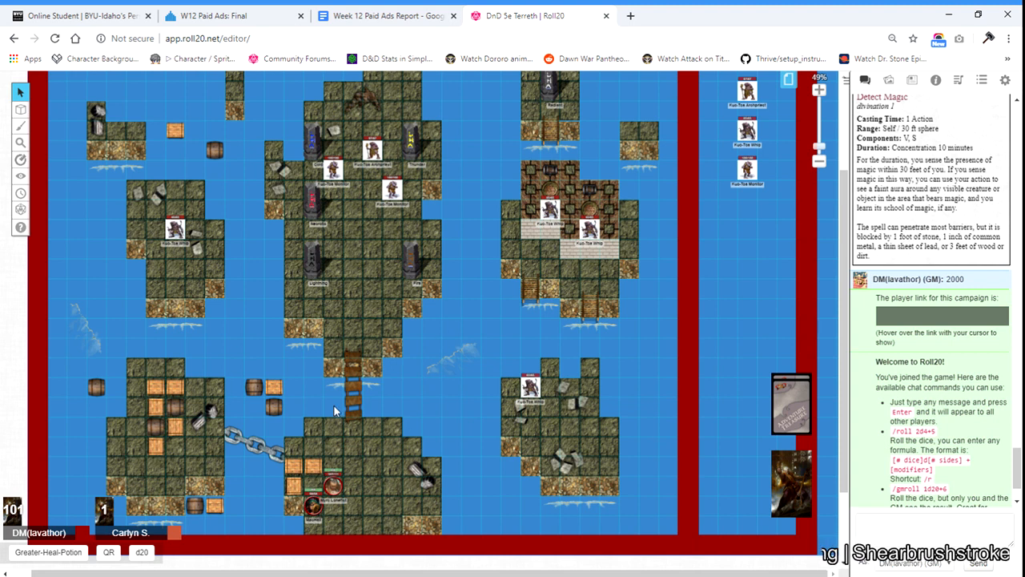
click(255, 447)
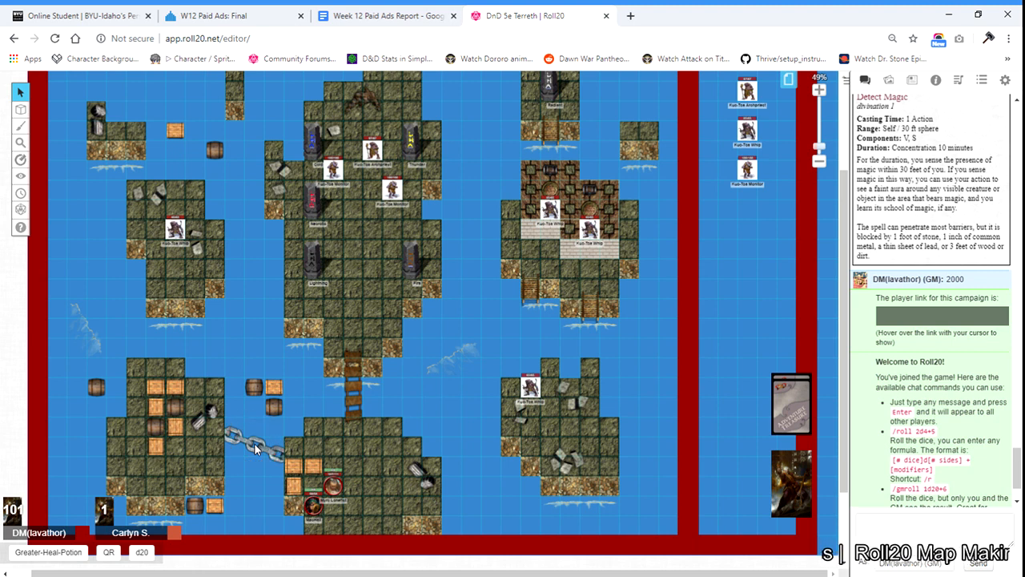
click(355, 396)
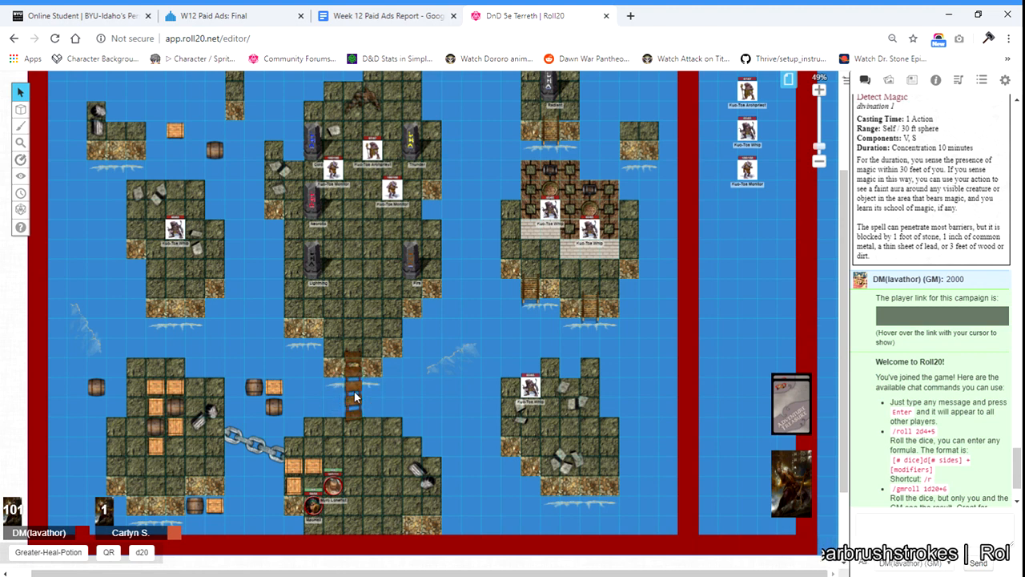
click(529, 297)
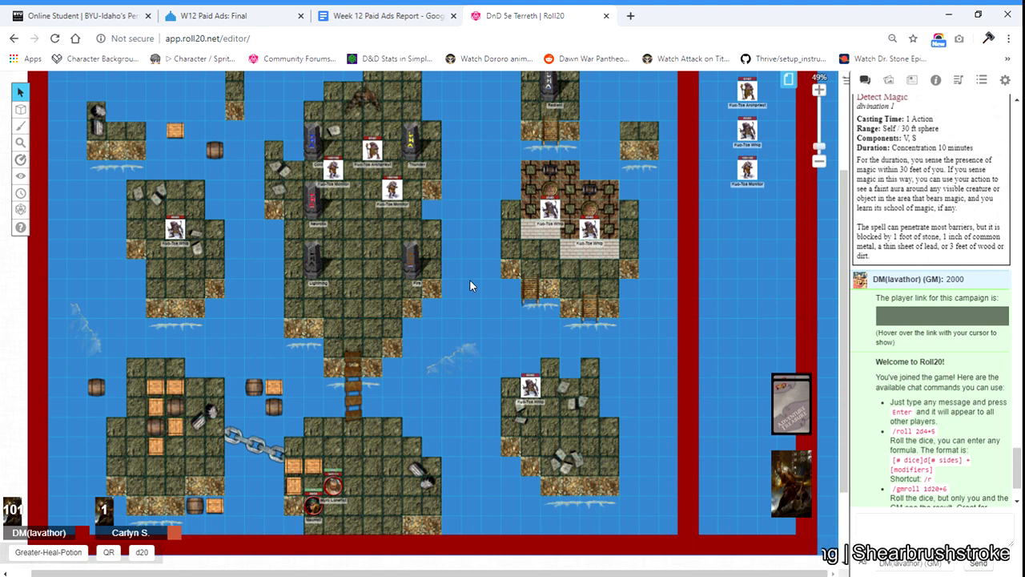
Open the Castle-Kobolds page and view the rooms with the round tables in its lower part
click(789, 78)
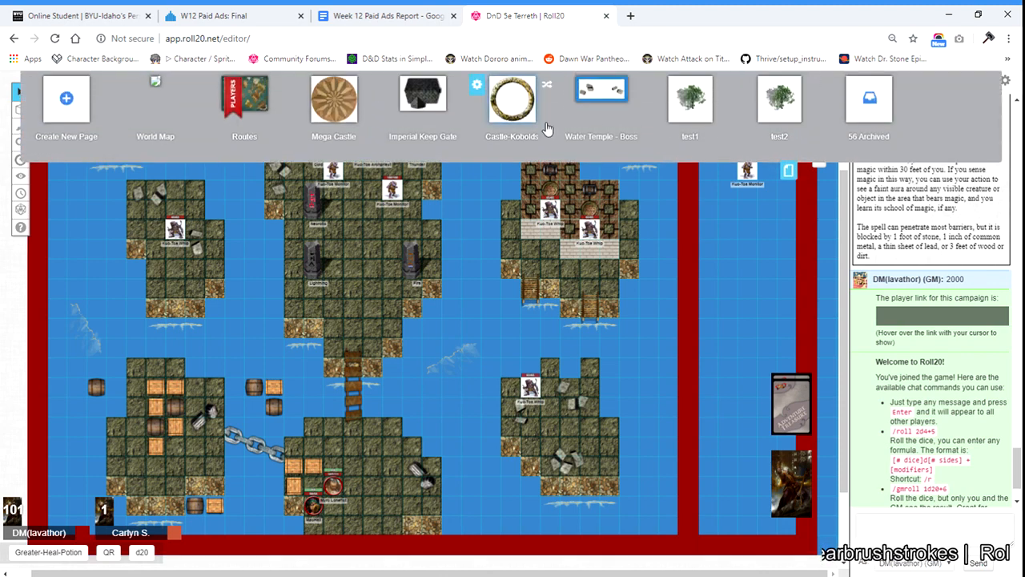
click(510, 103)
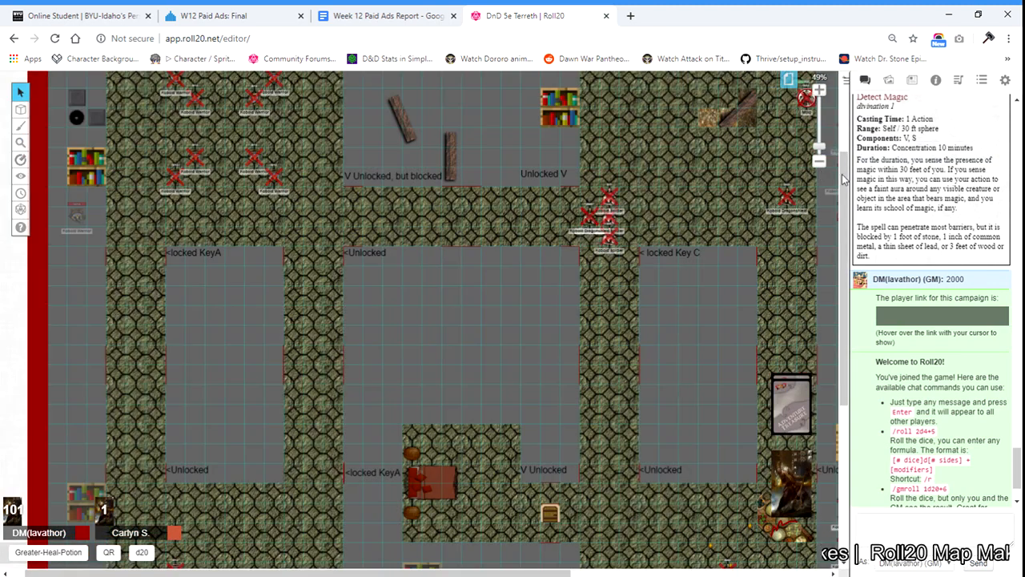
drag(843, 196, 845, 297)
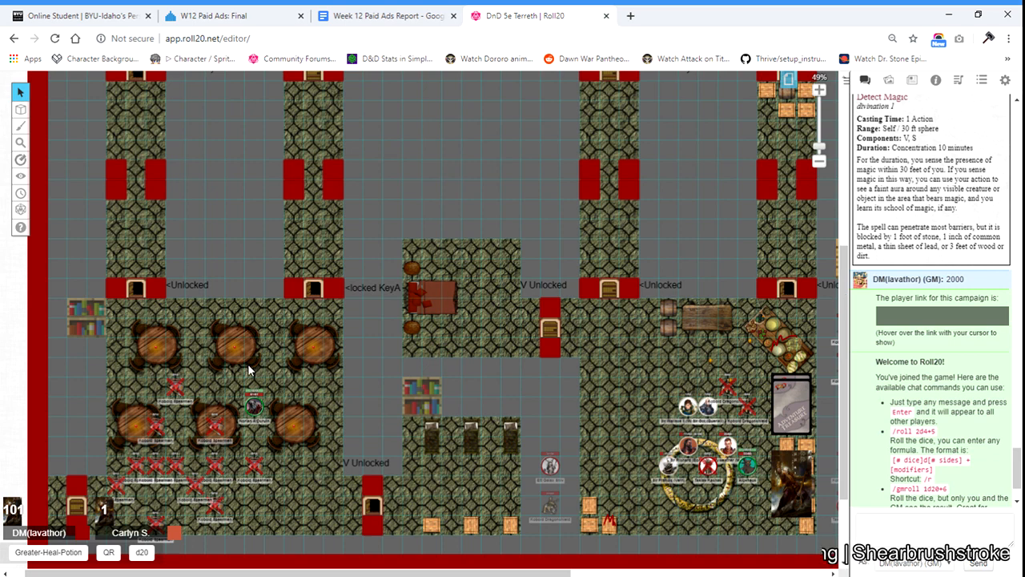
Switch to the Map & Background layer and select individual round tables in the dining room to inspect them
mouse_move(18, 109)
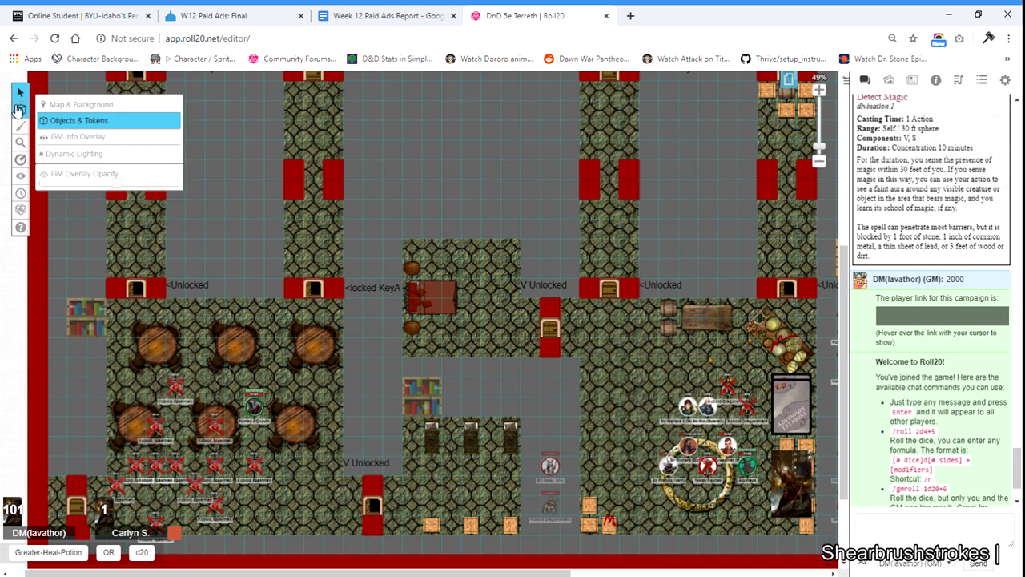
click(80, 104)
mouse_move(277, 326)
mouse_down()
mouse_move(220, 249)
mouse_move(220, 206)
mouse_move(263, 234)
mouse_move(282, 319)
mouse_move(270, 320)
mouse_move(244, 261)
mouse_move(274, 322)
mouse_up()
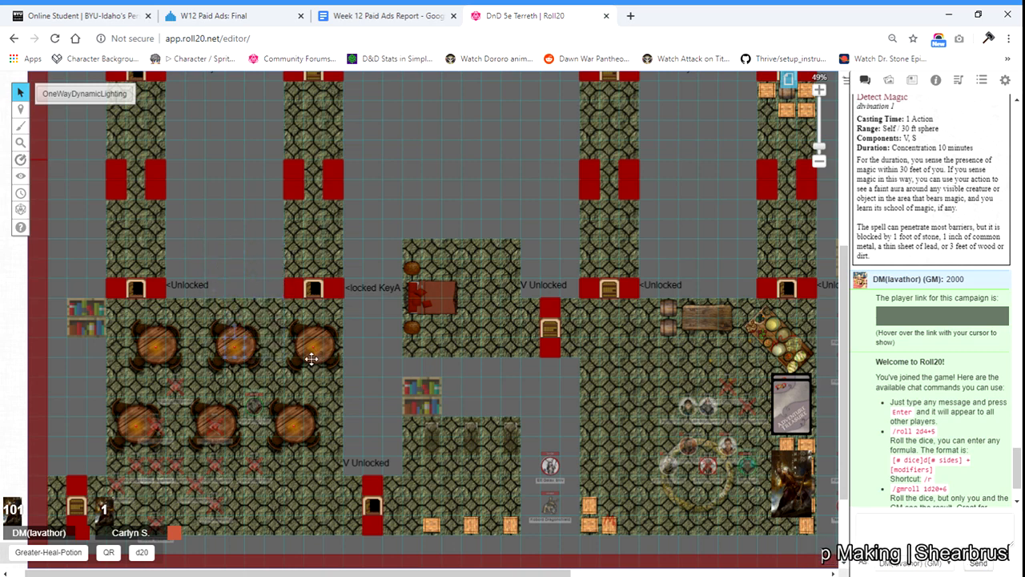
mouse_move(303, 359)
mouse_down()
mouse_move(251, 300)
mouse_move(303, 357)
mouse_up()
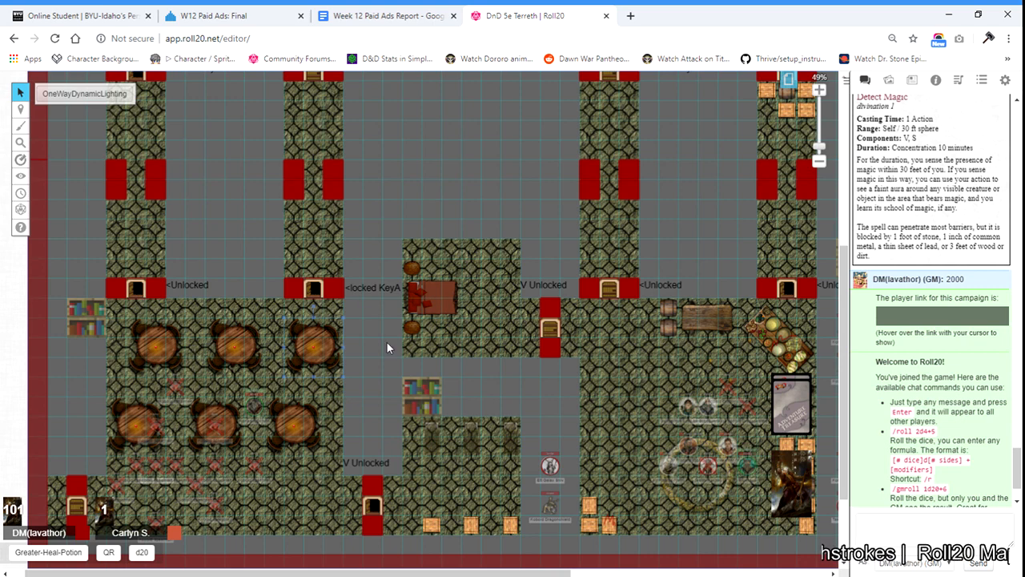
click(415, 398)
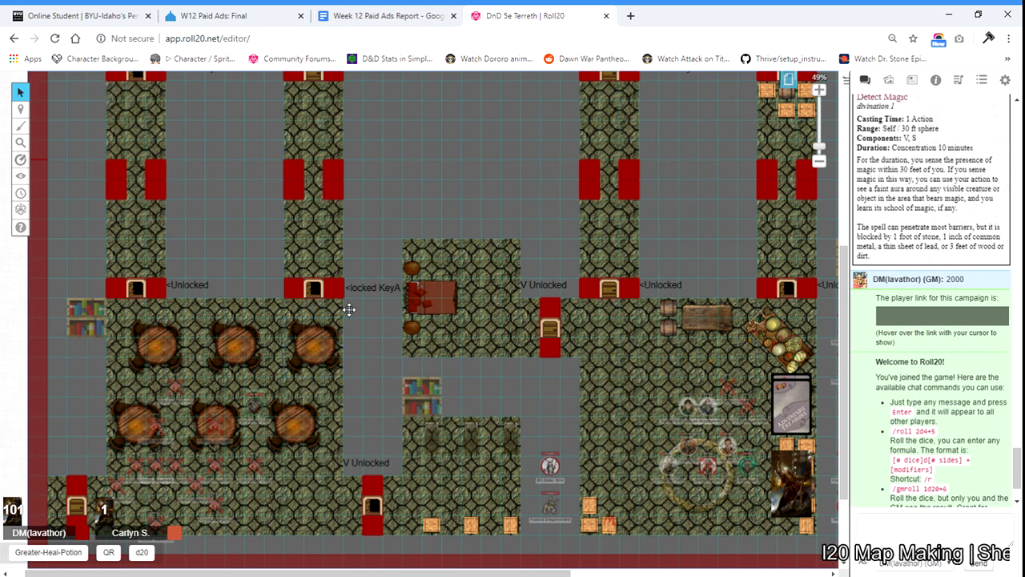
Return to the Objects & Tokens layer and examine the rubble area near the castle's upper edge
scroll(374, 306, up, 2)
mouse_move(23, 108)
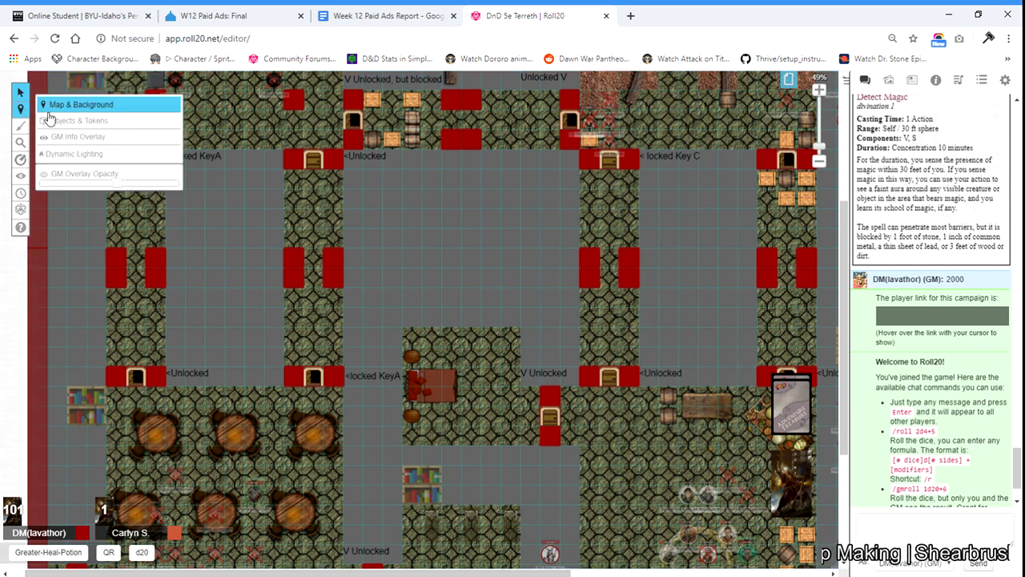
click(78, 120)
scroll(360, 321, up, 3)
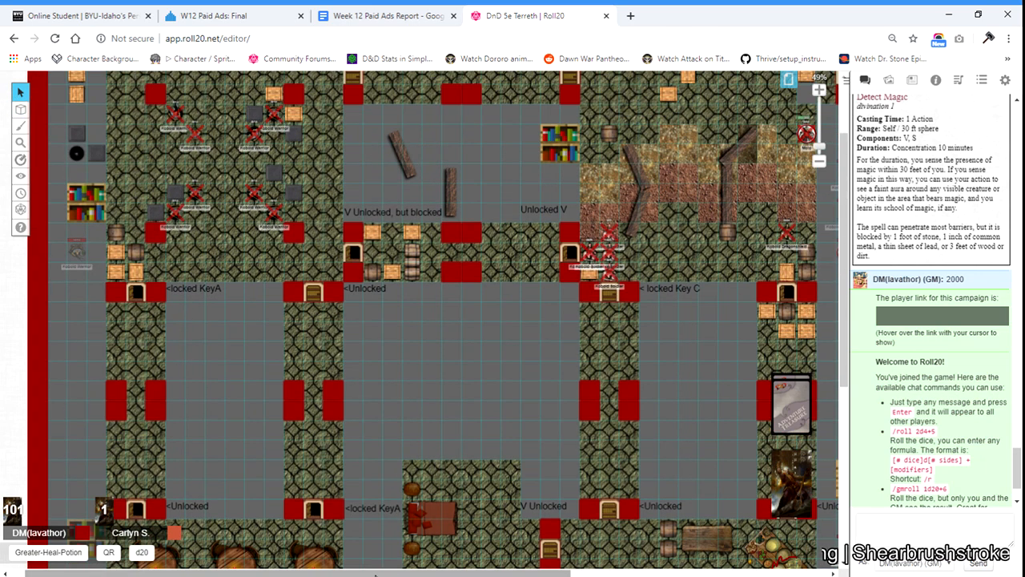
scroll(517, 304, right, 4)
scroll(516, 303, up, 1)
scroll(516, 304, up, 2)
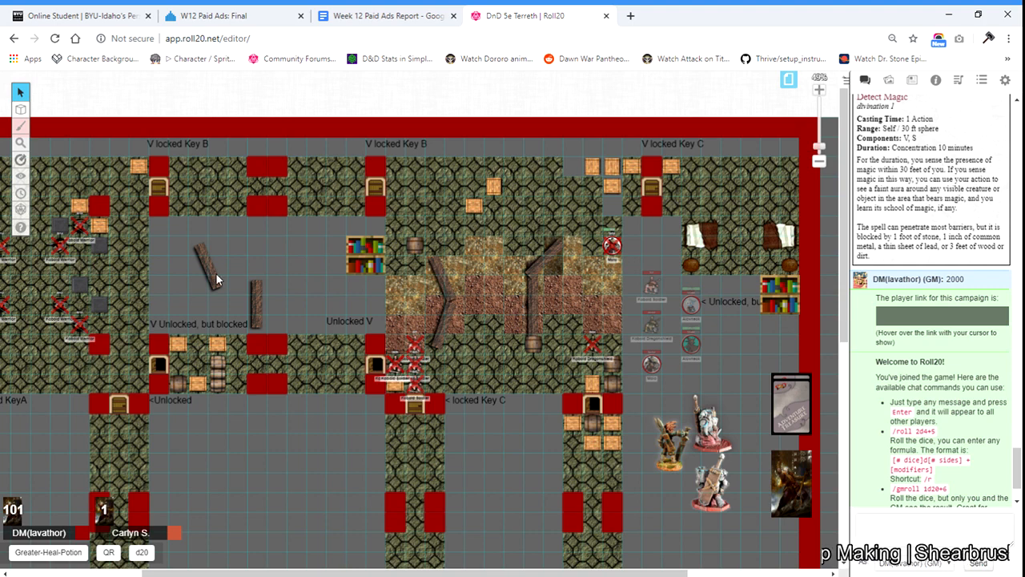
Move the upright loose wooden beam onto the rubble on the Map & Background layer, and return to the Objects & Tokens layer
mouse_move(22, 111)
click(94, 104)
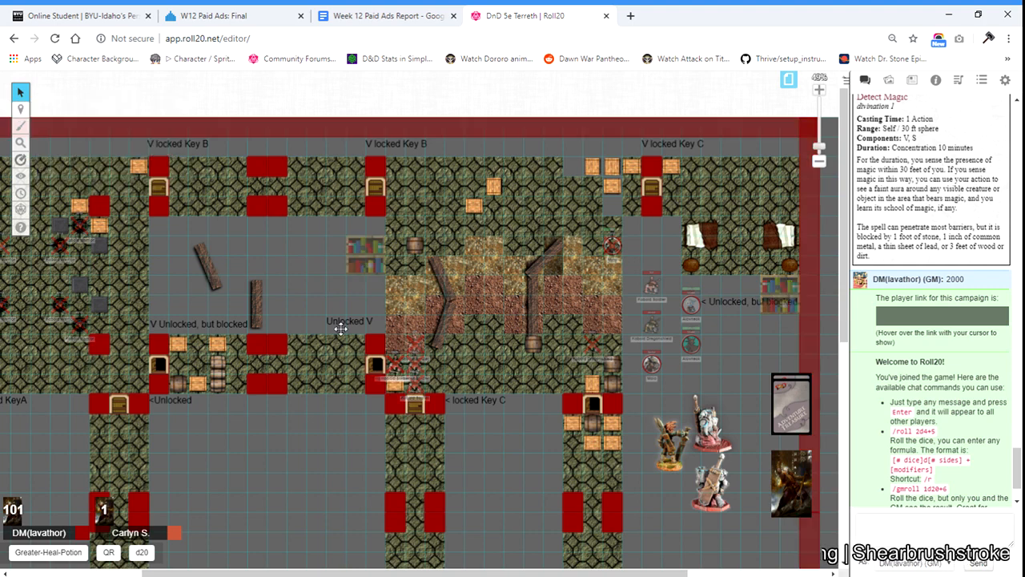
drag(259, 297, 455, 278)
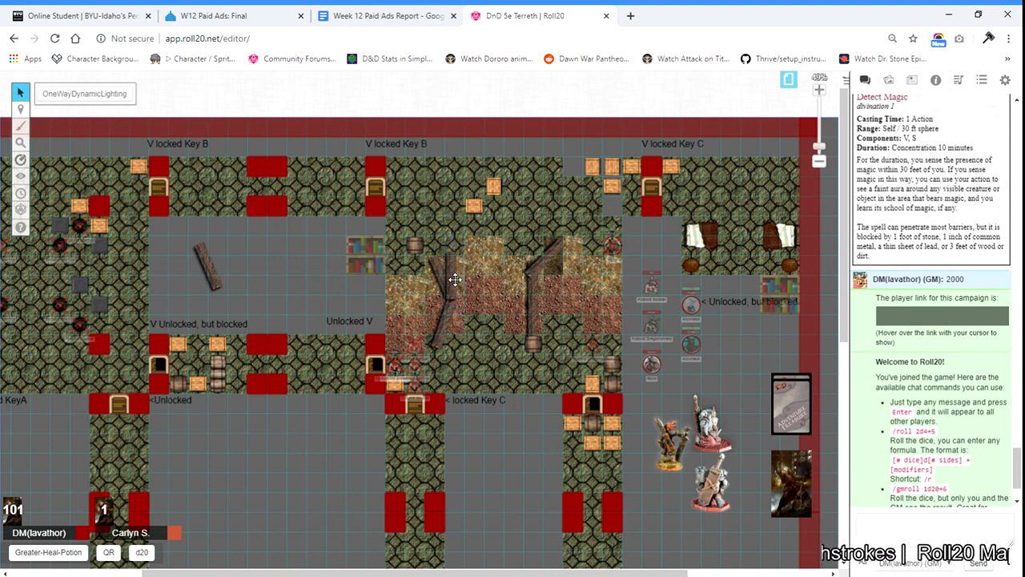
mouse_move(22, 110)
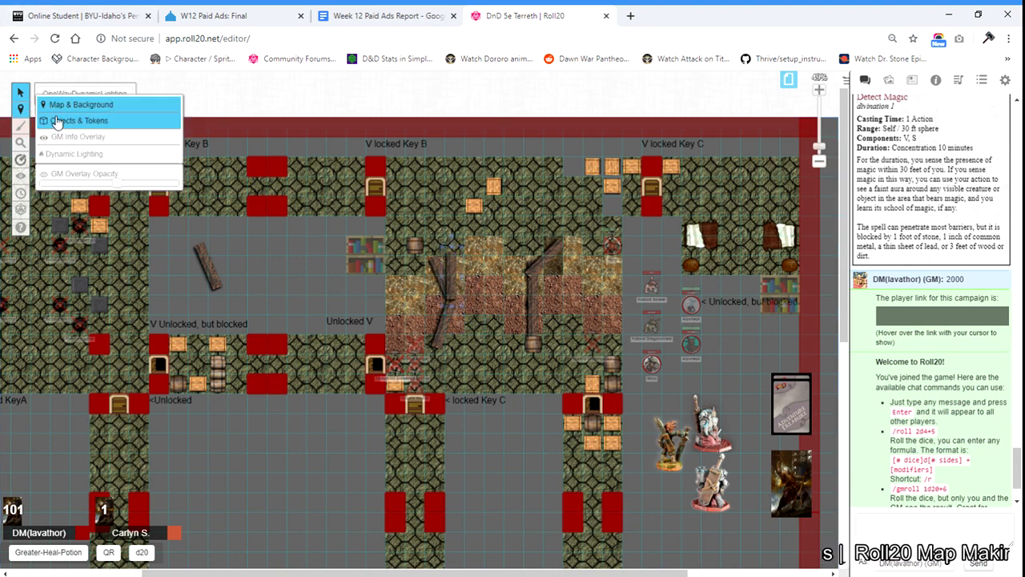
click(84, 121)
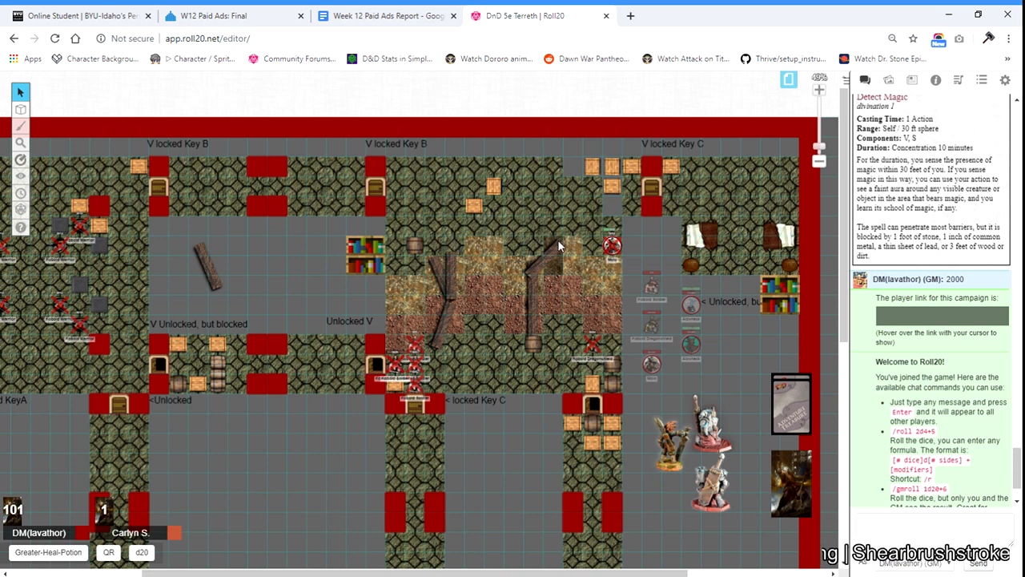
Look over the castle's corridors and open the Imperial Keep Gate page
scroll(559, 261, down, 4)
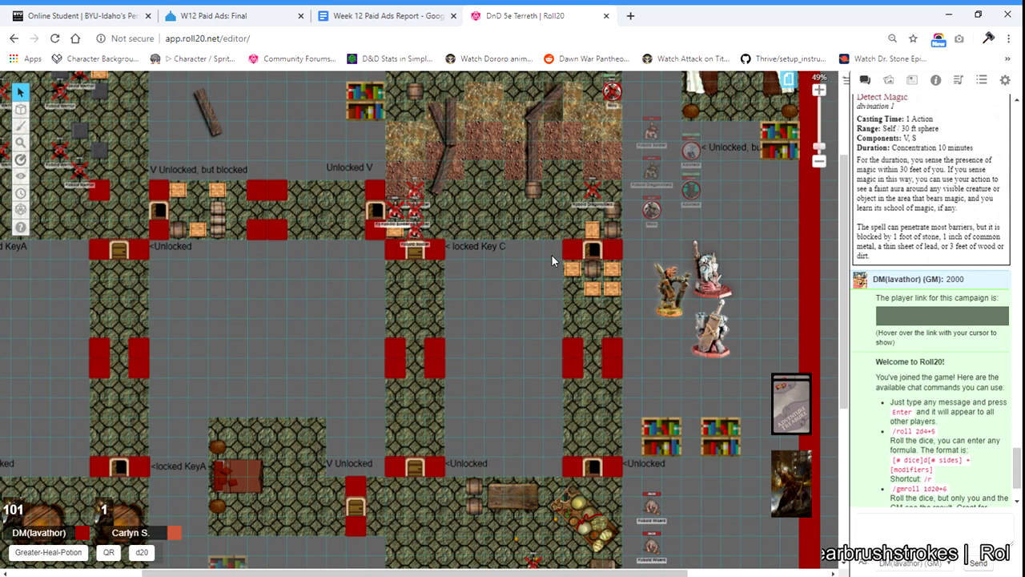
scroll(545, 261, down, 3)
scroll(543, 261, up, 3)
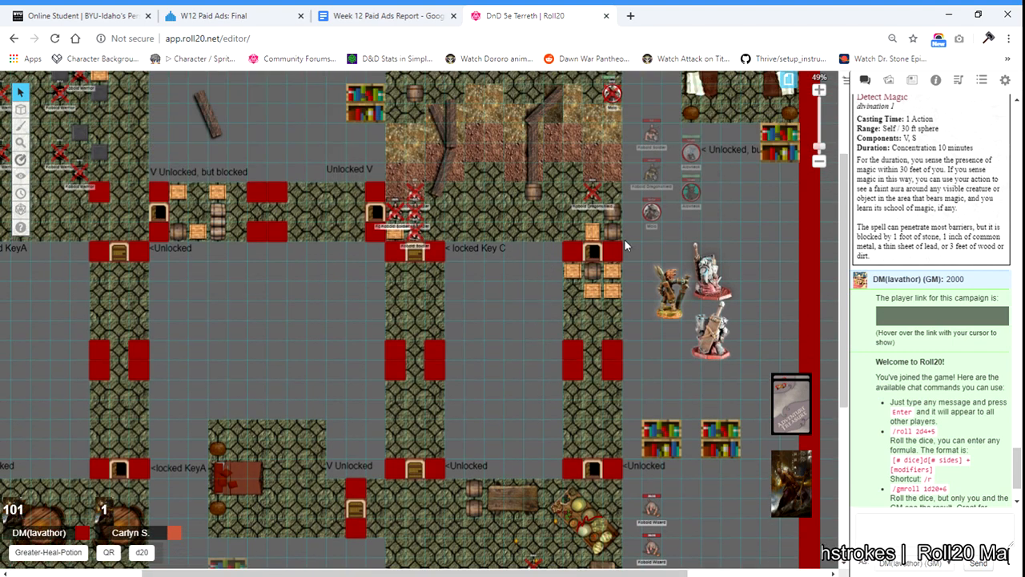
click(787, 80)
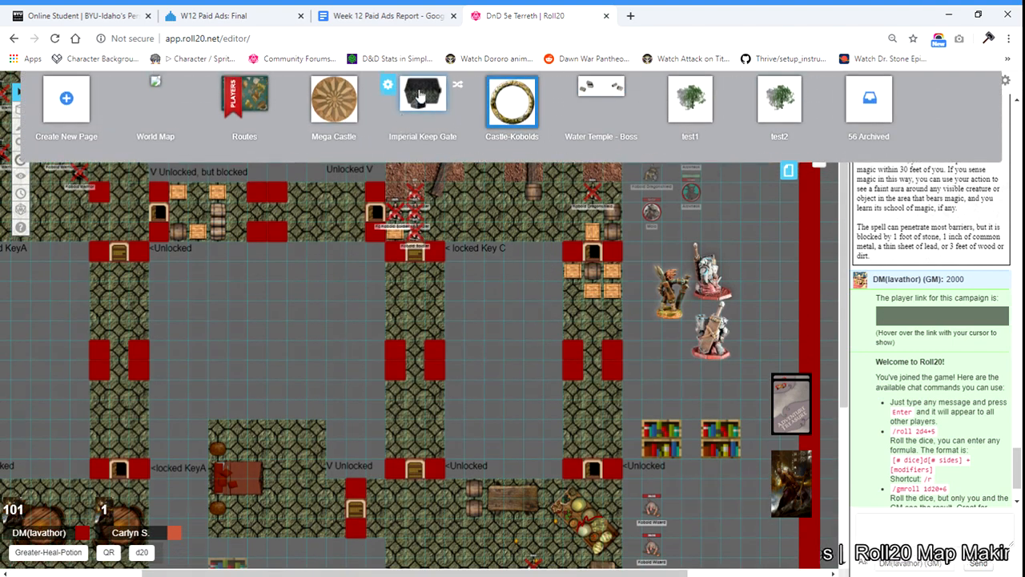
click(418, 92)
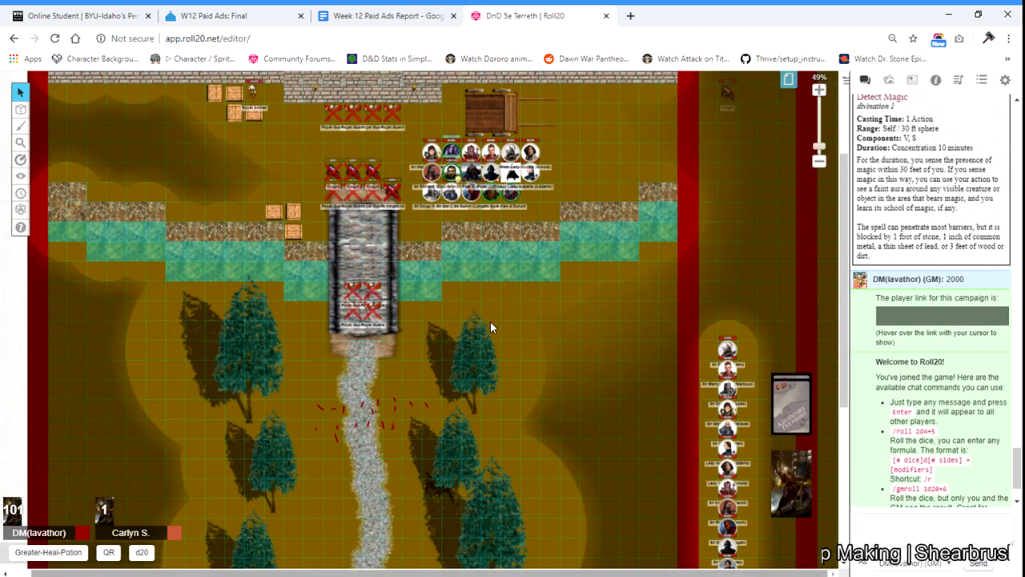
Examine the Imperial Keep Gate map from the castle wall and gate down to the bridge, moat and tree-lined path
scroll(489, 323, up, 1)
scroll(489, 325, up, 1)
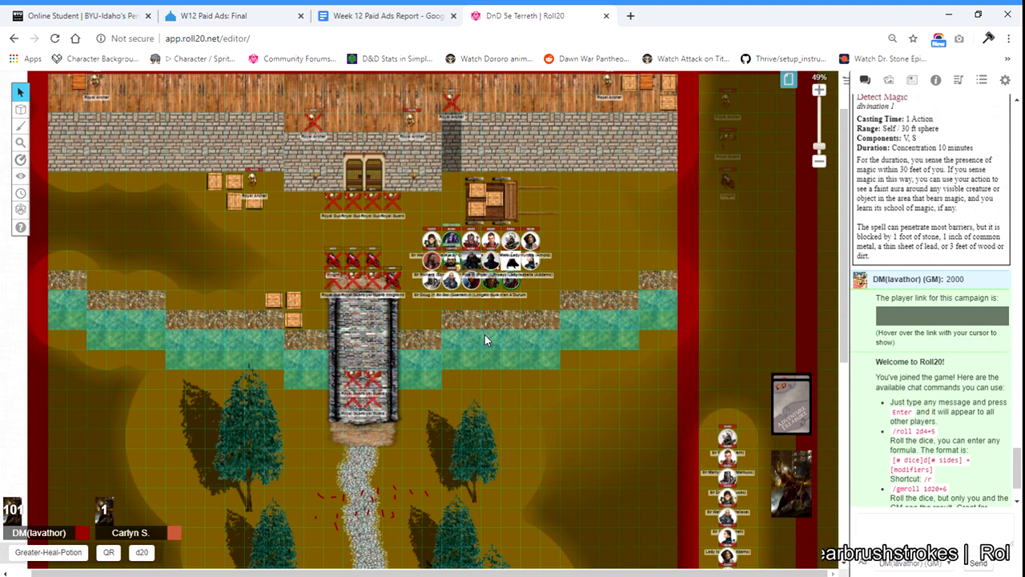
scroll(442, 353, down, 3)
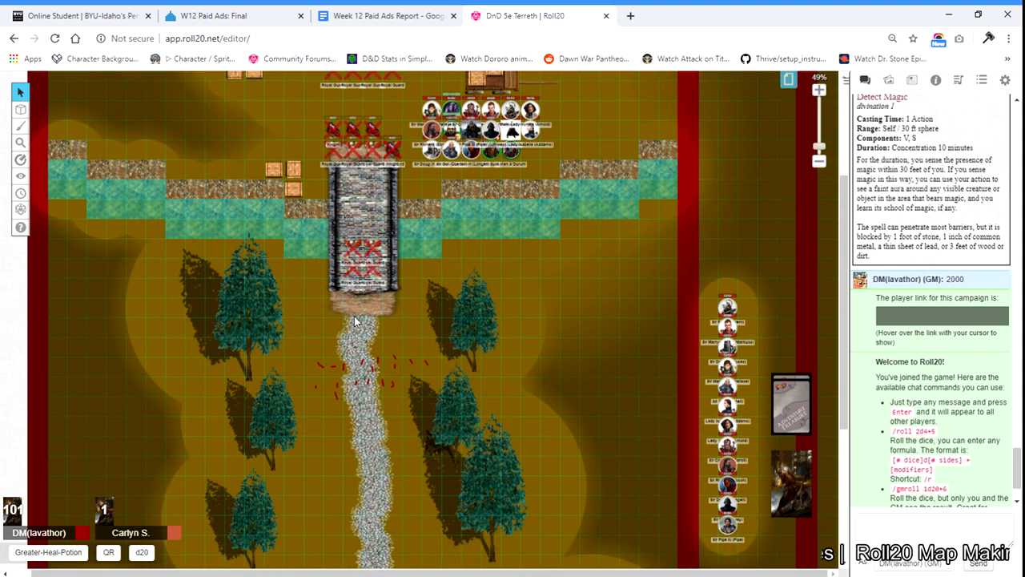
scroll(402, 348, up, 3)
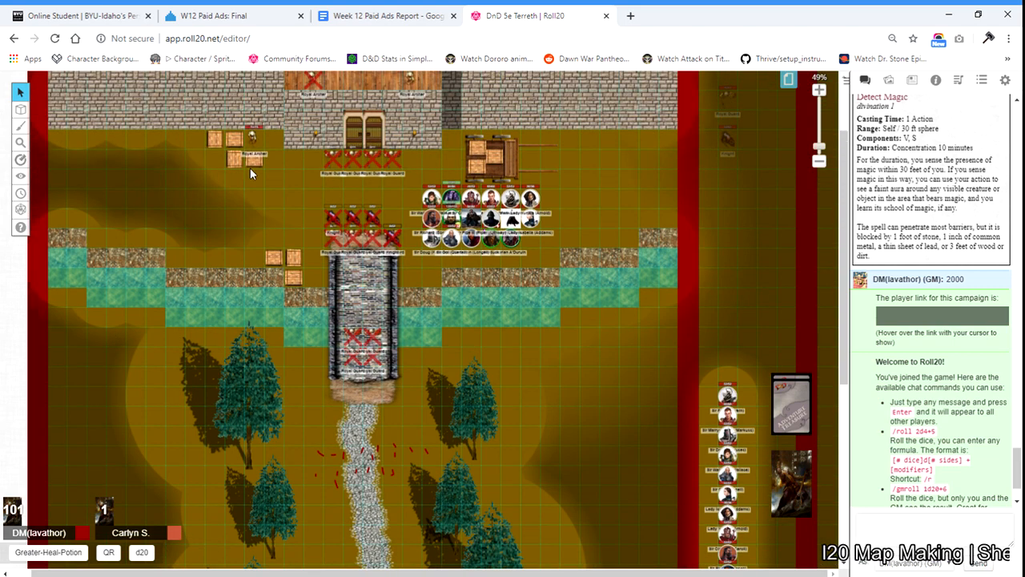
scroll(369, 324, up, 5)
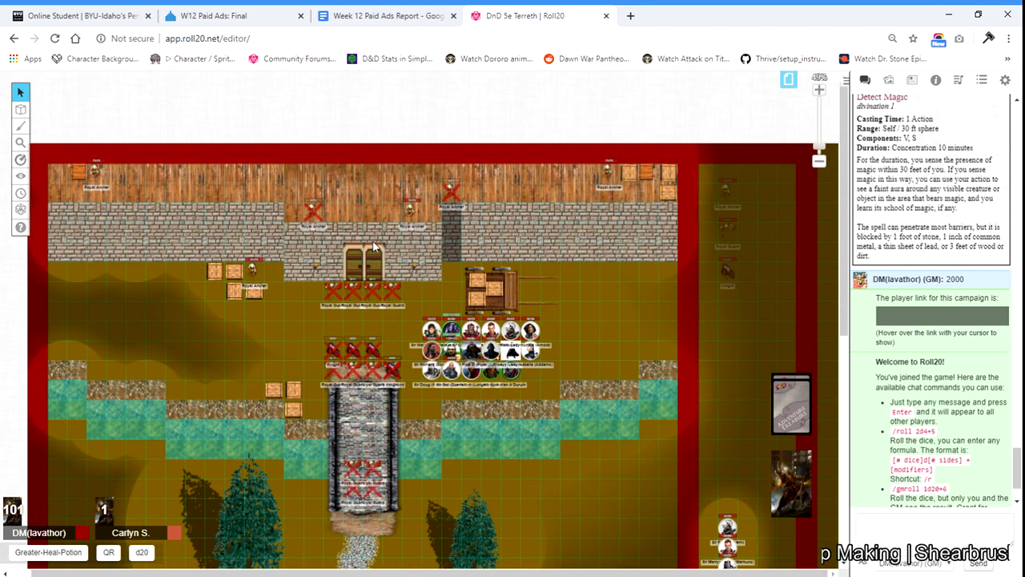
scroll(372, 248, down, 5)
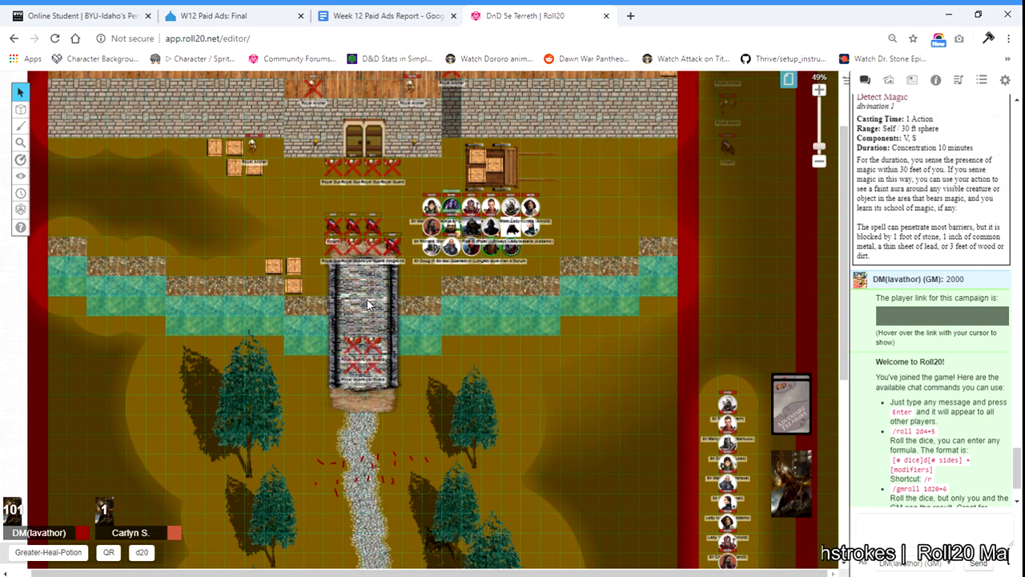
scroll(364, 128, up, 3)
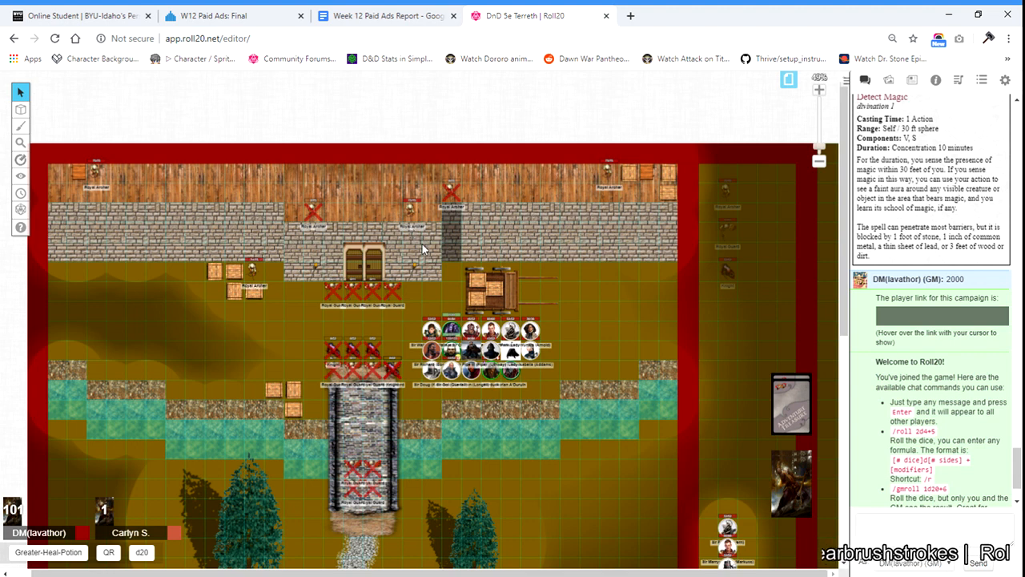
scroll(545, 264, down, 2)
scroll(569, 269, down, 1)
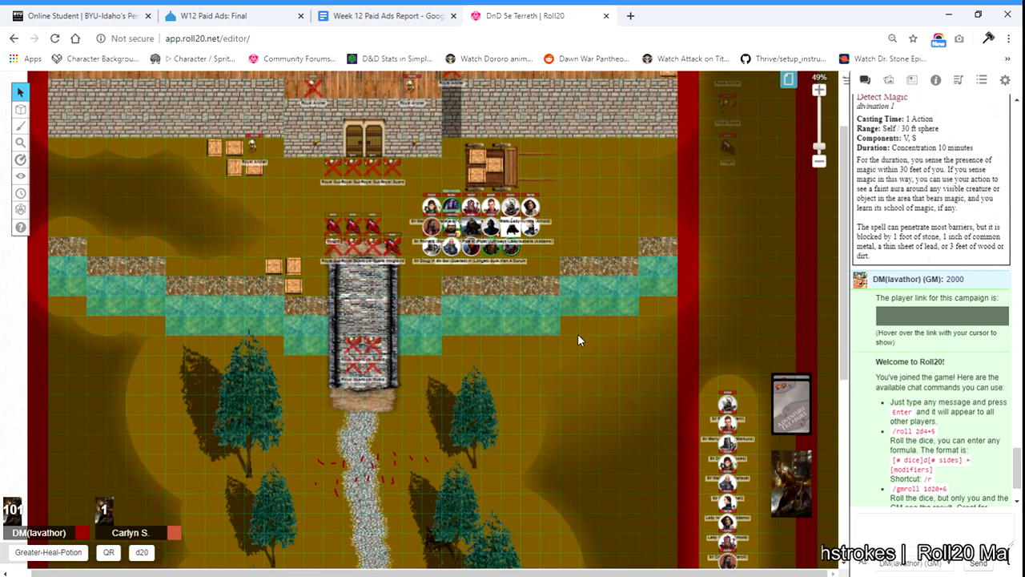
Create a new page and set its width to 40 cells in the page settings
click(789, 82)
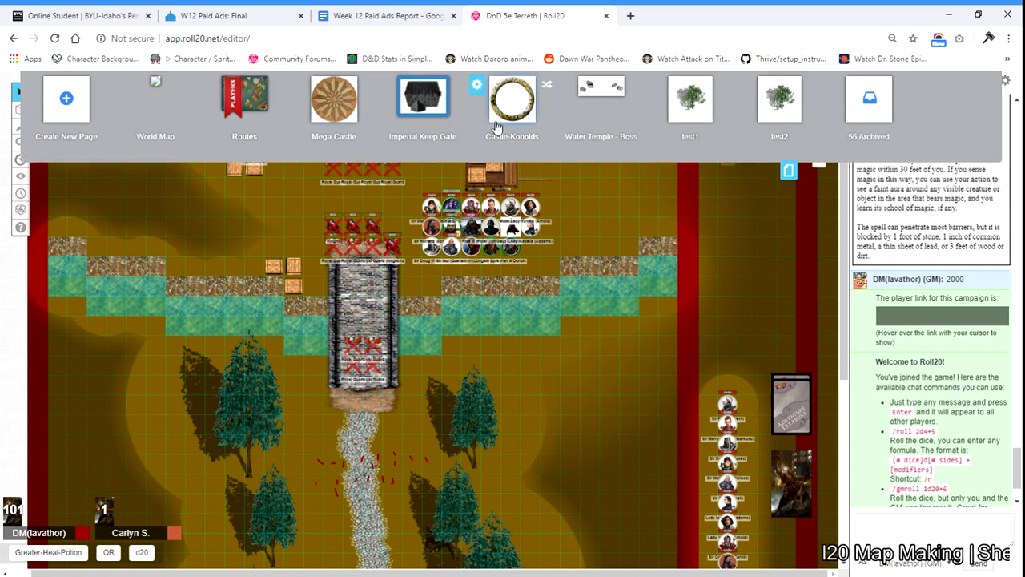
click(67, 100)
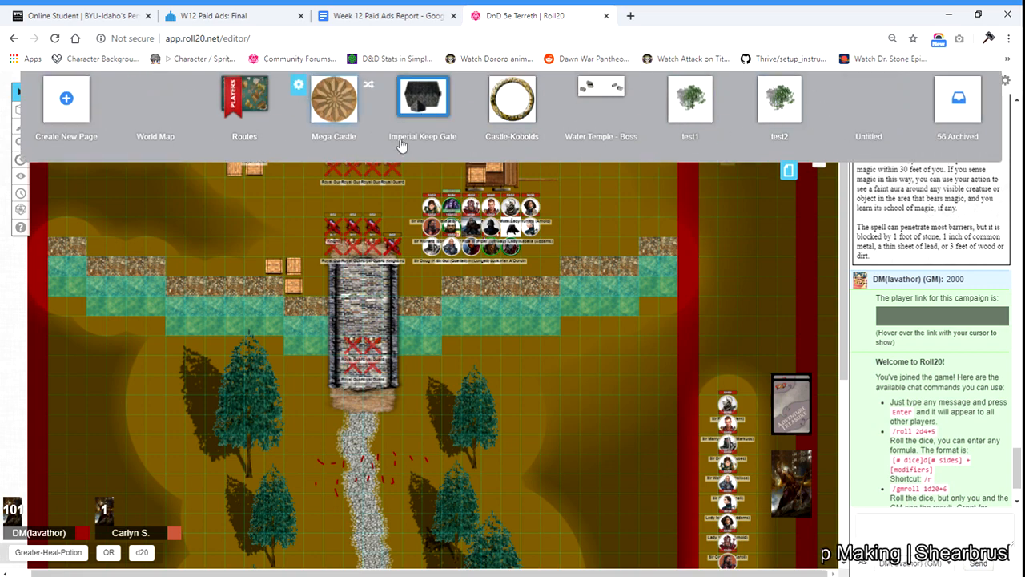
click(833, 87)
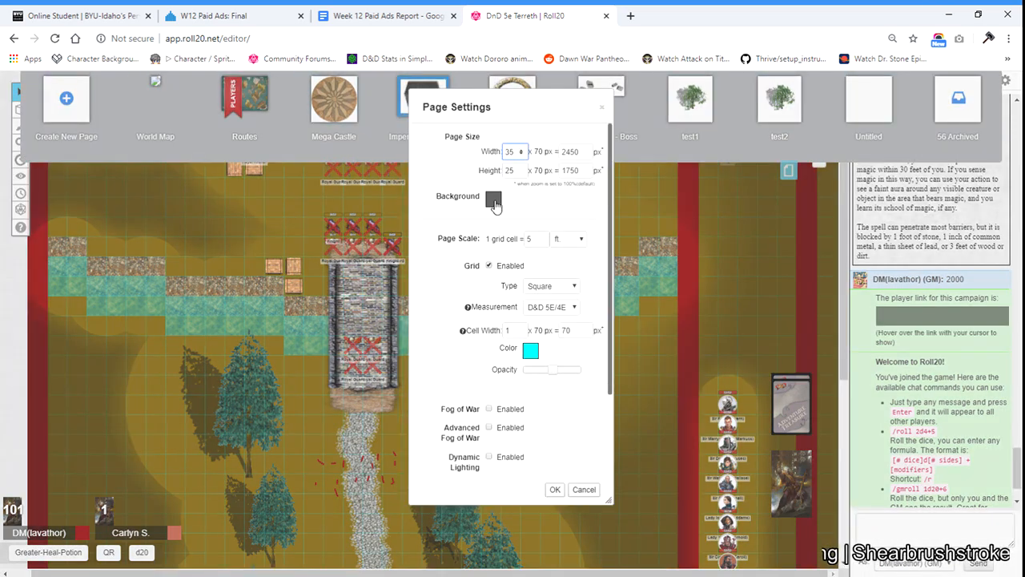
double_click(504, 149)
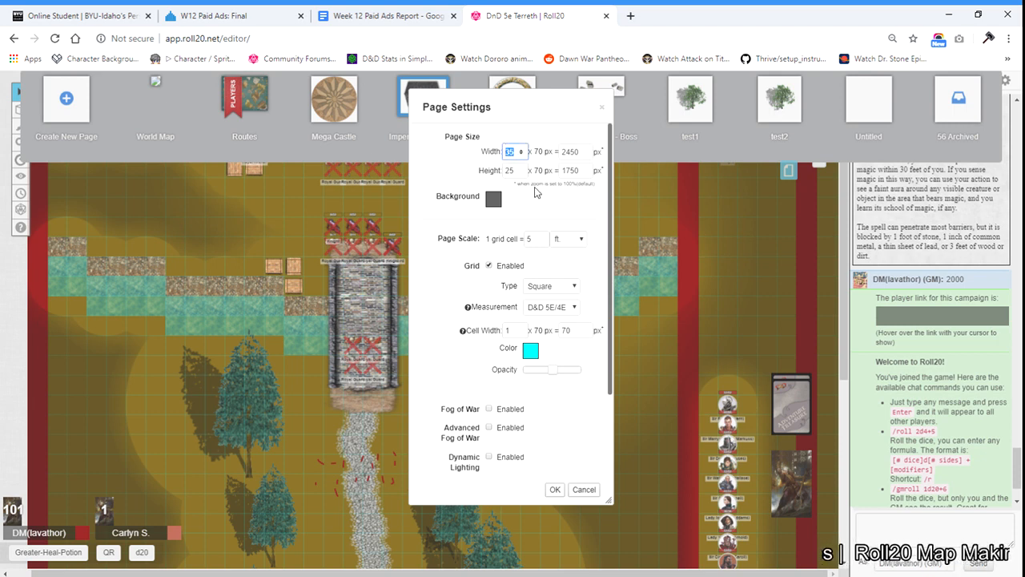
text(40)
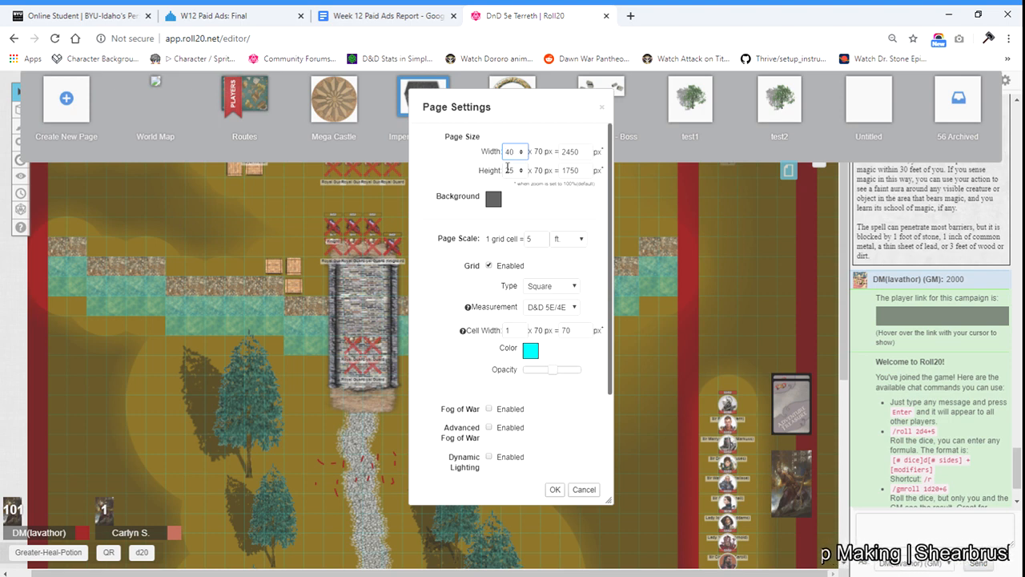
Set the page's background colour to dark green, keep its square grid enabled, and save the page settings
click(493, 198)
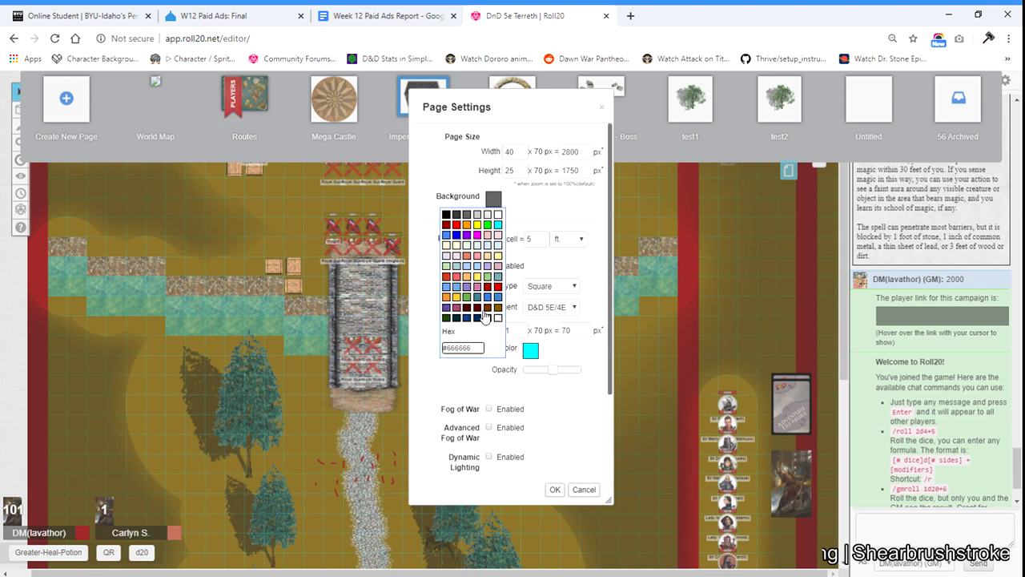
click(446, 318)
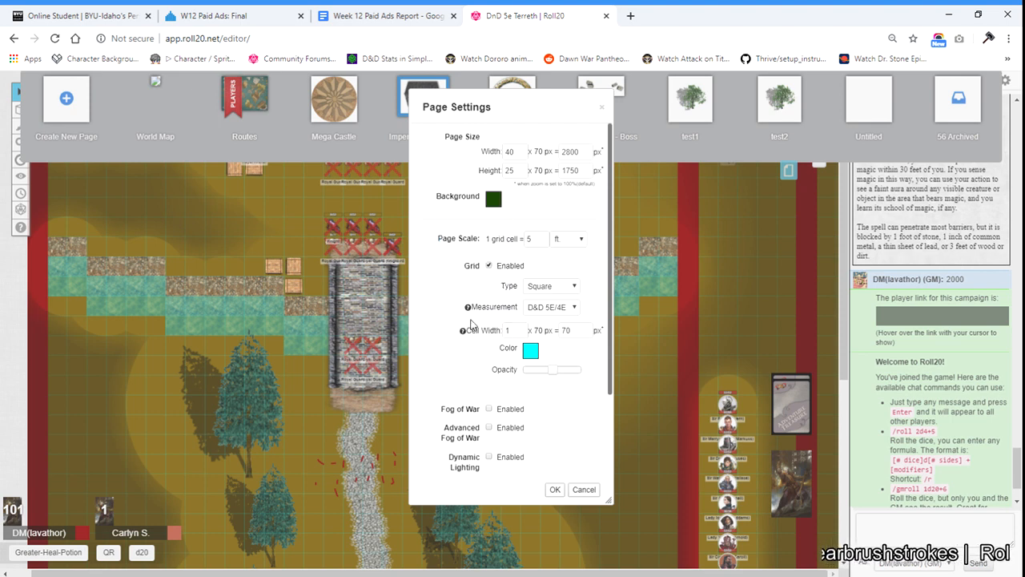
click(489, 266)
click(489, 266)
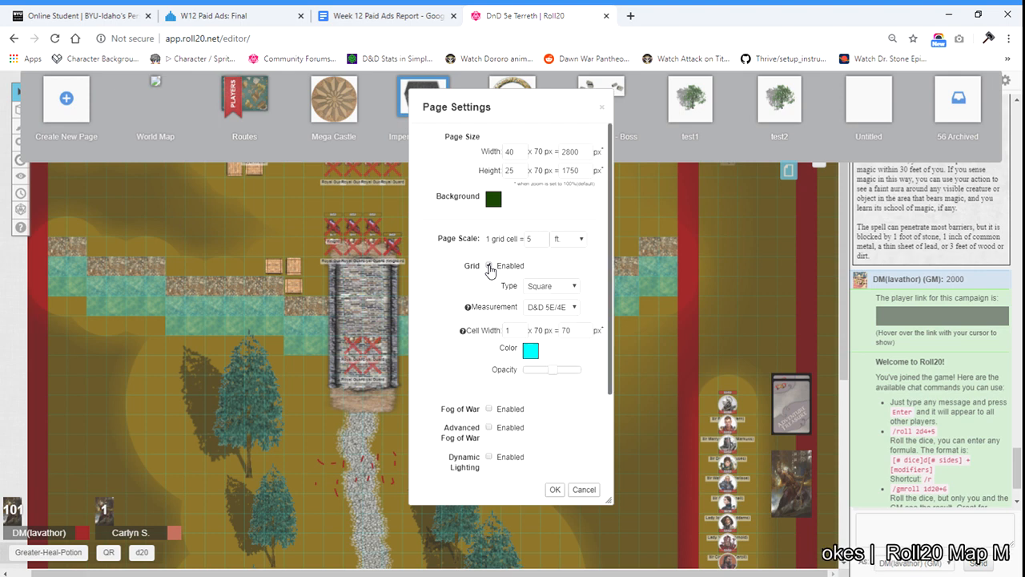
click(531, 354)
click(537, 381)
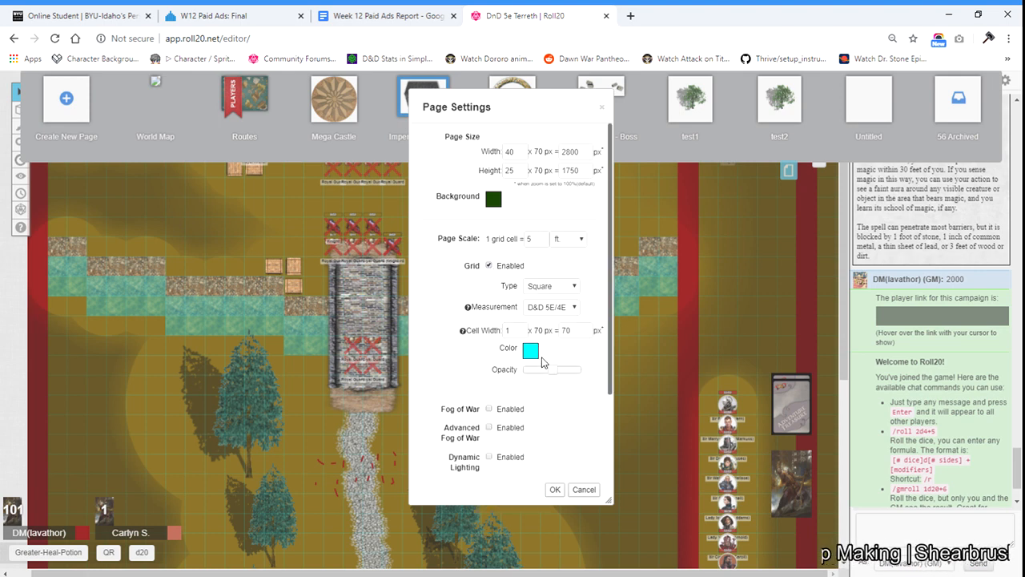
click(556, 490)
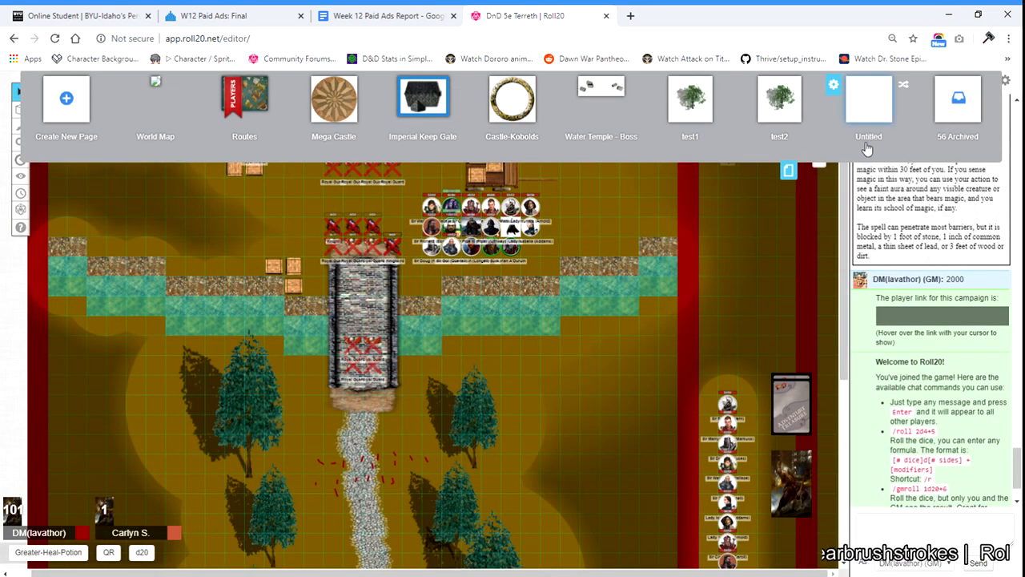
Open the new untitled page with the dark green background
click(852, 98)
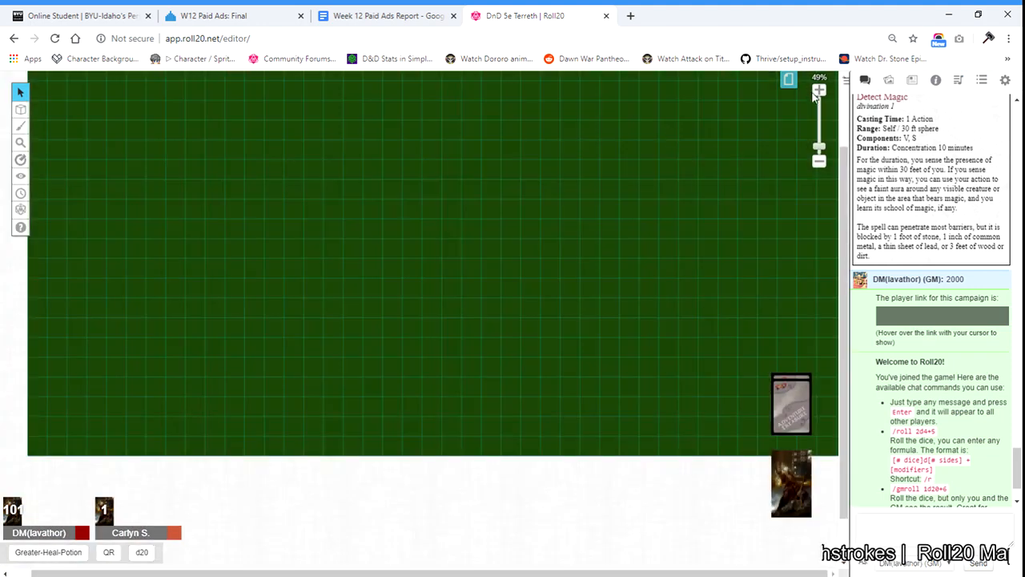
scroll(826, 153, down, 5)
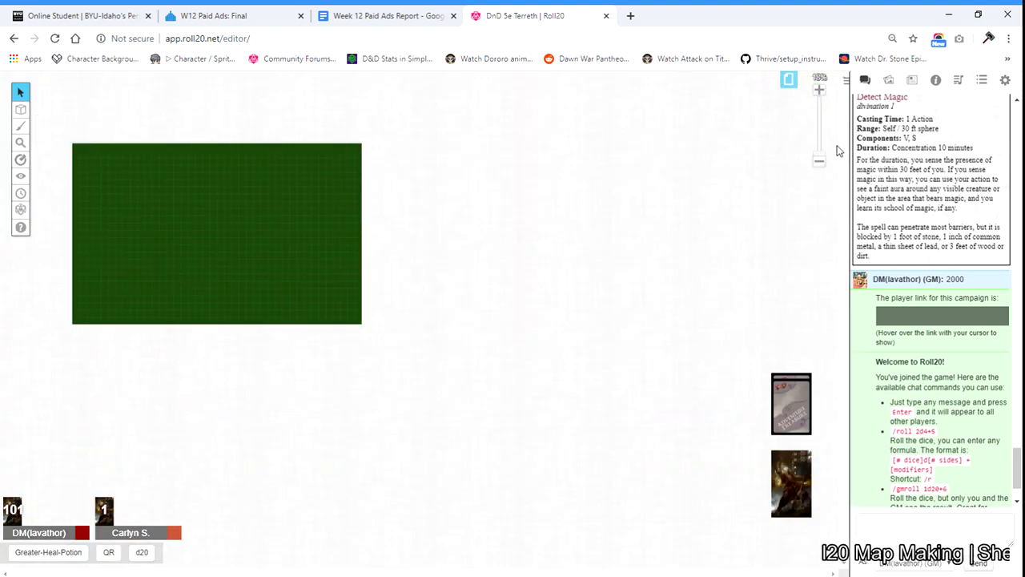
scroll(823, 159, up, 3)
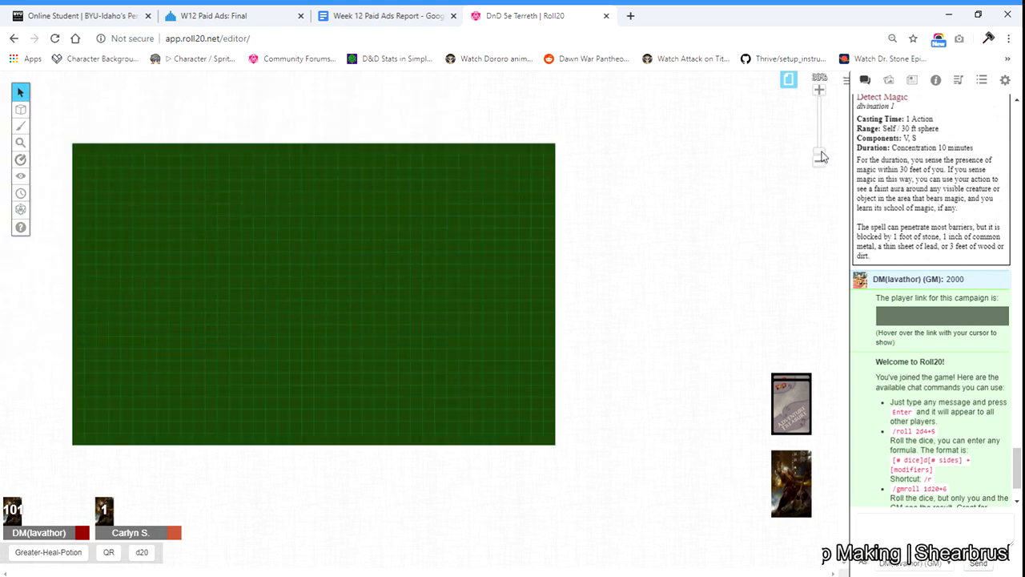
scroll(823, 157, up, 3)
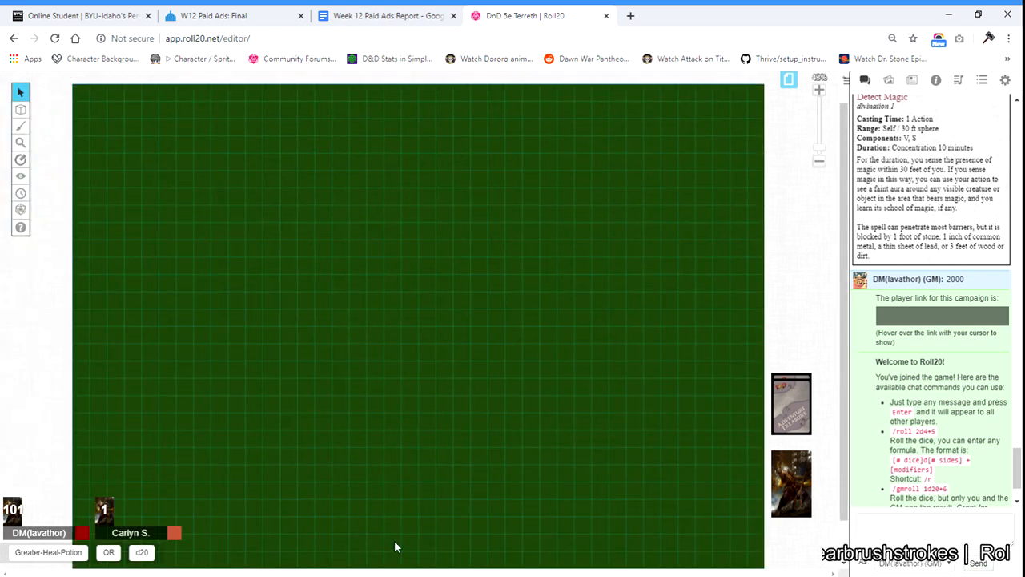
click(394, 542)
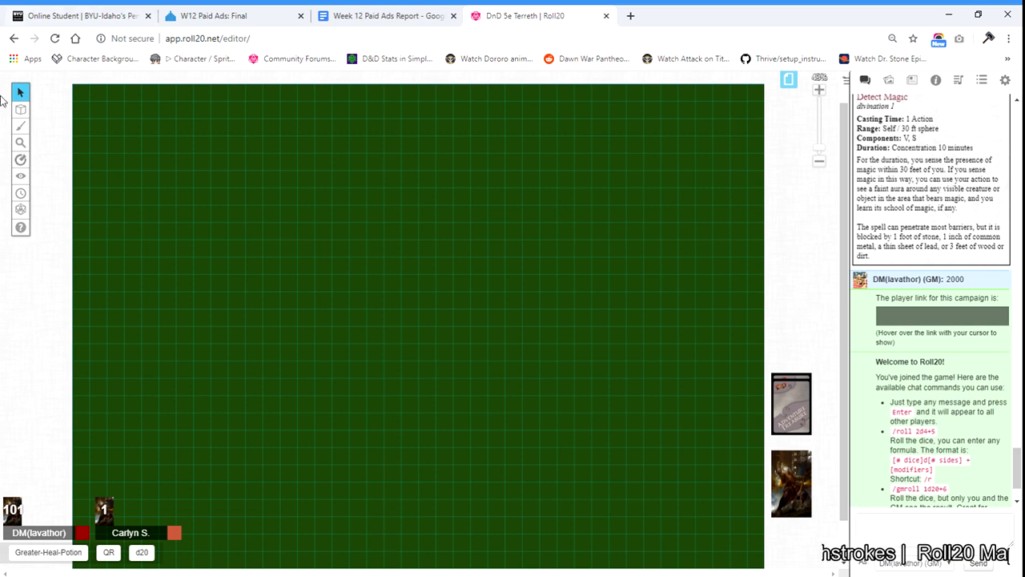
Choose the Draw Shape tool and give it a red fill matching its red outline
click(65, 120)
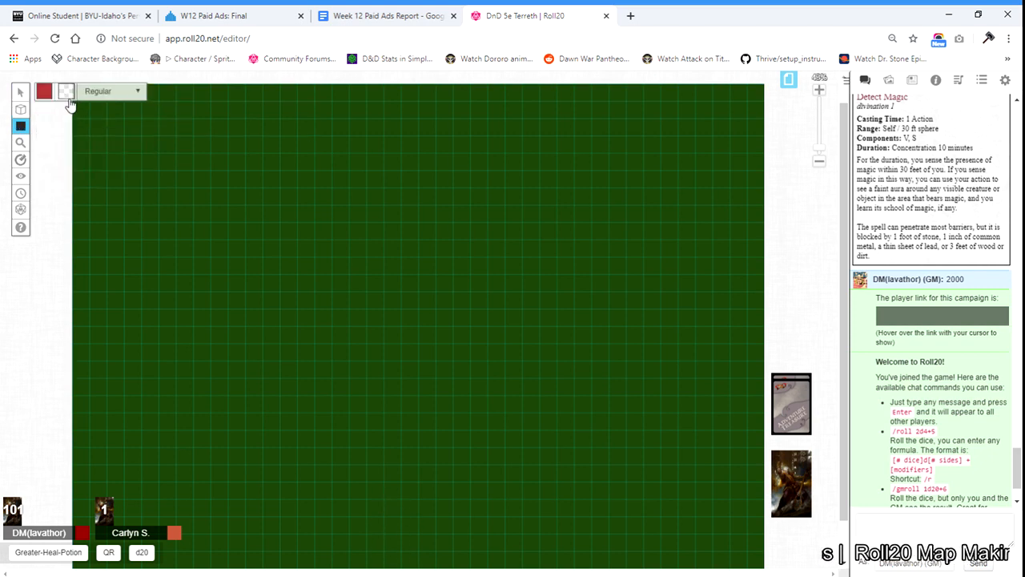
click(67, 94)
click(22, 117)
mouse_move(21, 118)
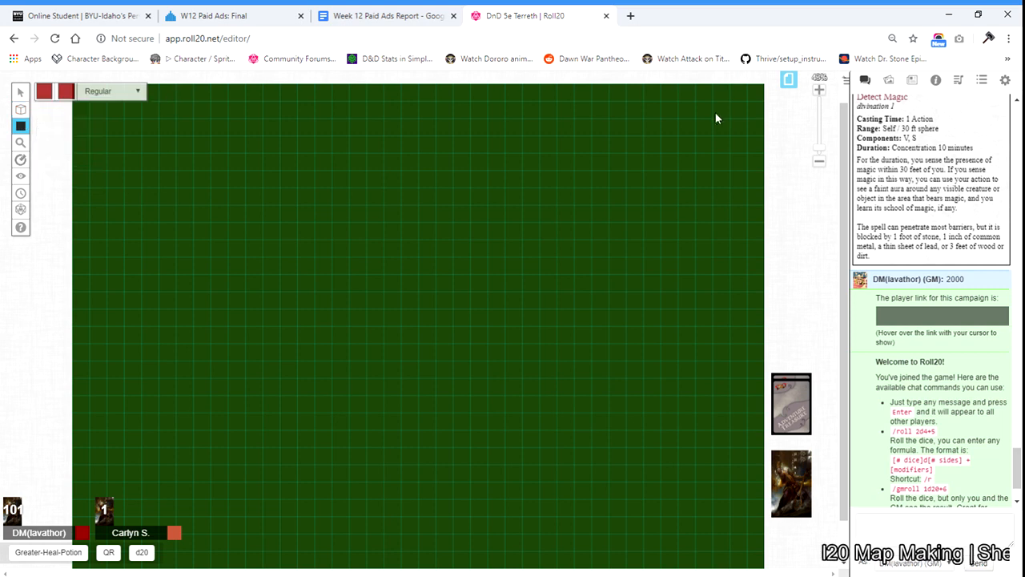
Draw filled red strips one grid cell high along the page's top and bottom edges
click(818, 154)
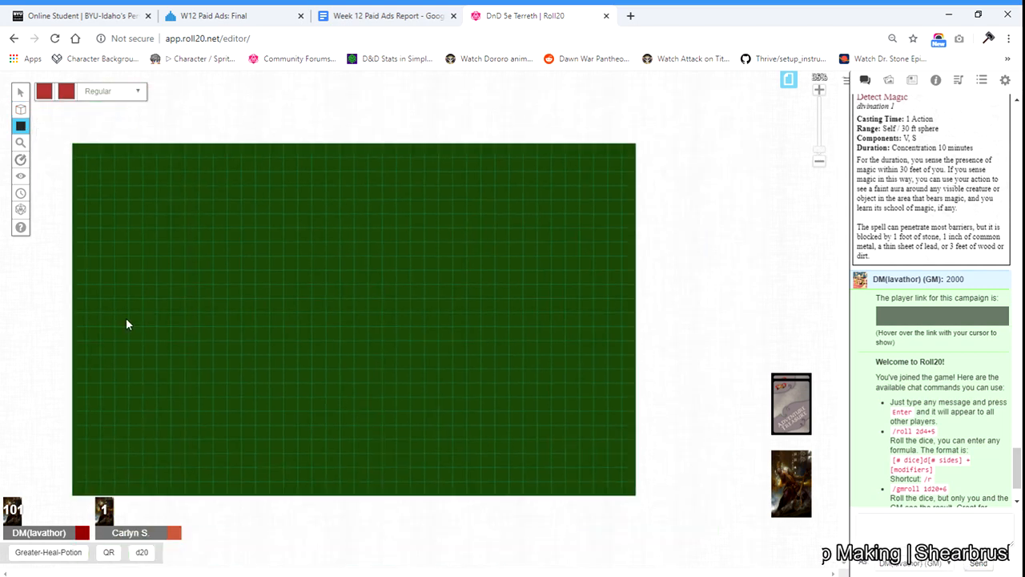
drag(74, 146, 631, 160)
drag(638, 293, 632, 496)
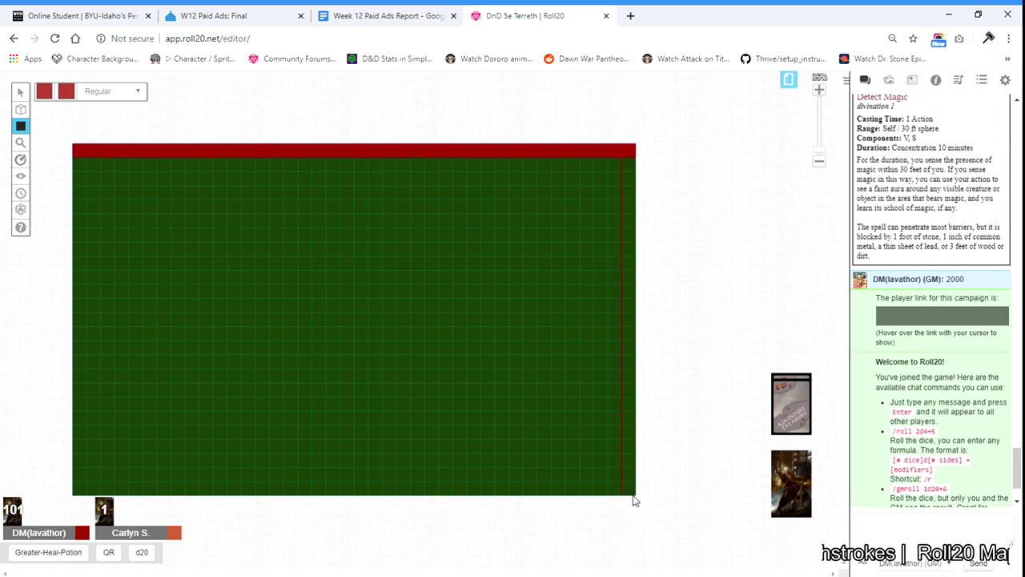
key(ctrl+z)
drag(636, 280, 73, 481)
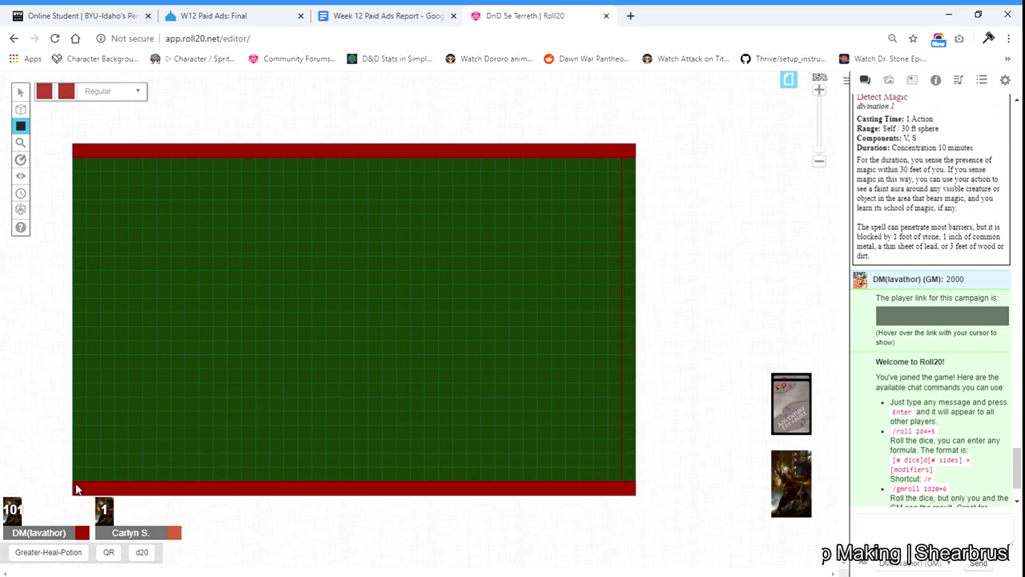
Draw one-cell-wide red strips along the page's left and right edges, plus a vertical red divider five cells inside the right border
drag(626, 148, 636, 496)
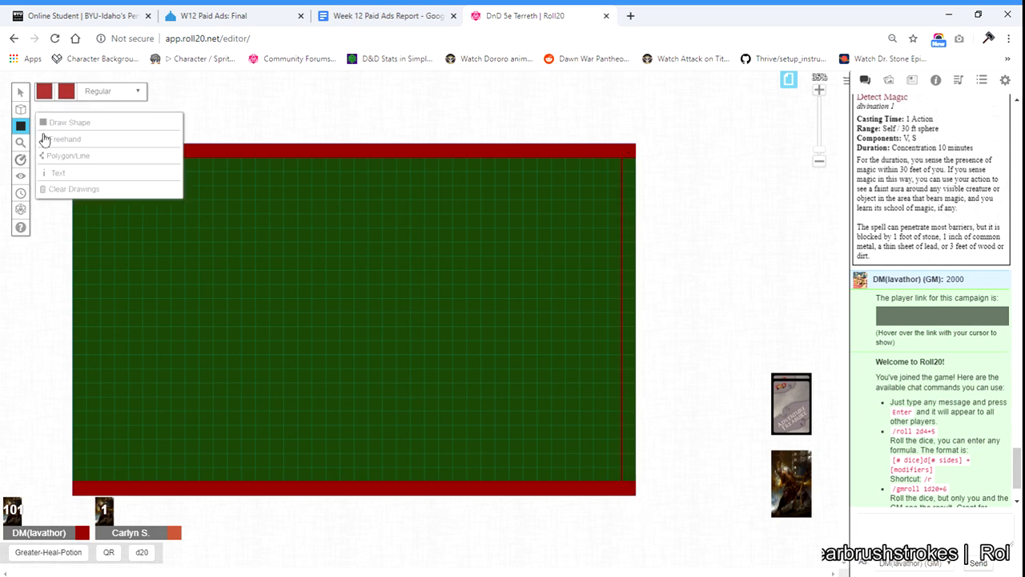
drag(78, 149, 83, 490)
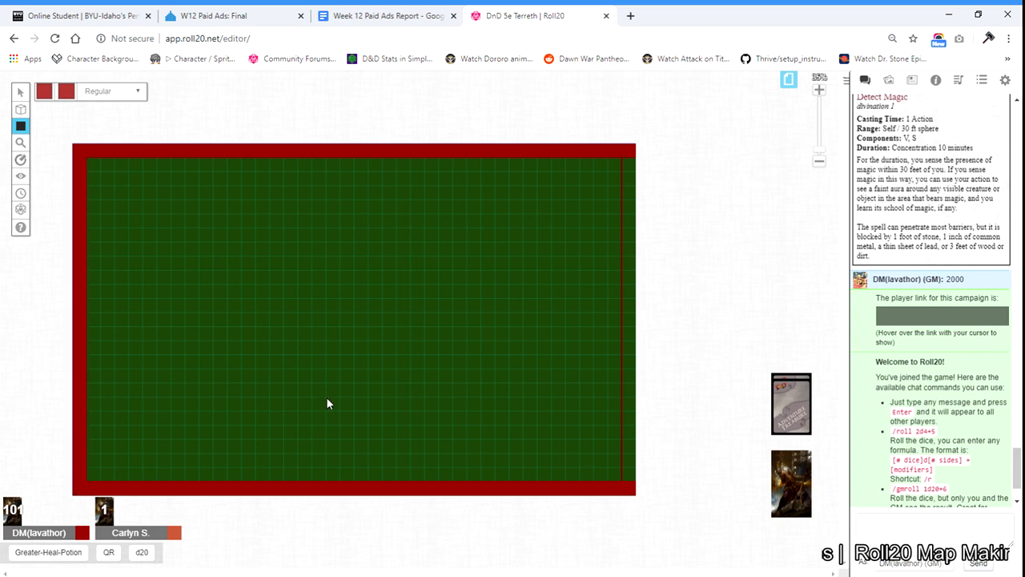
drag(626, 154, 636, 498)
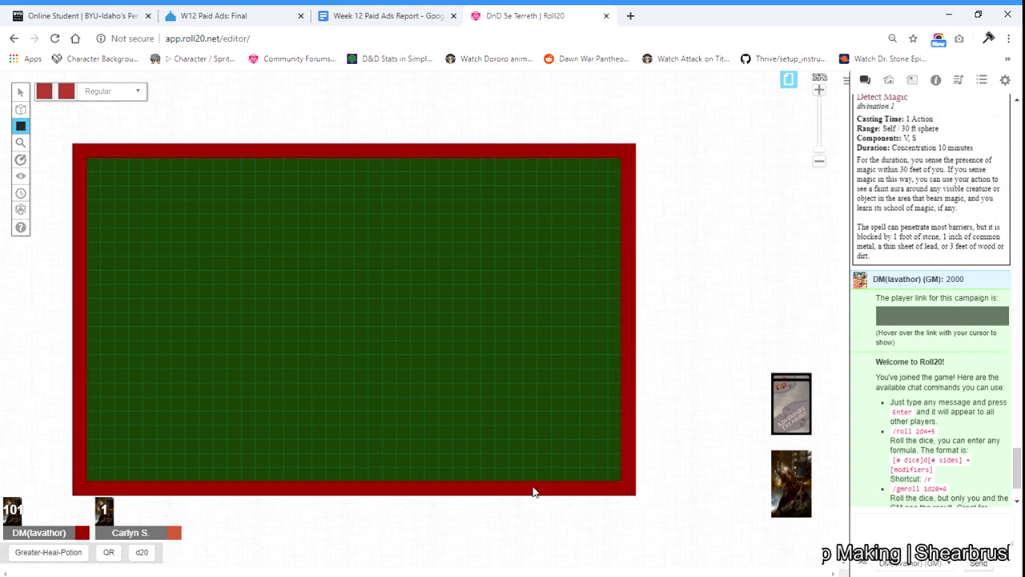
drag(538, 490, 552, 151)
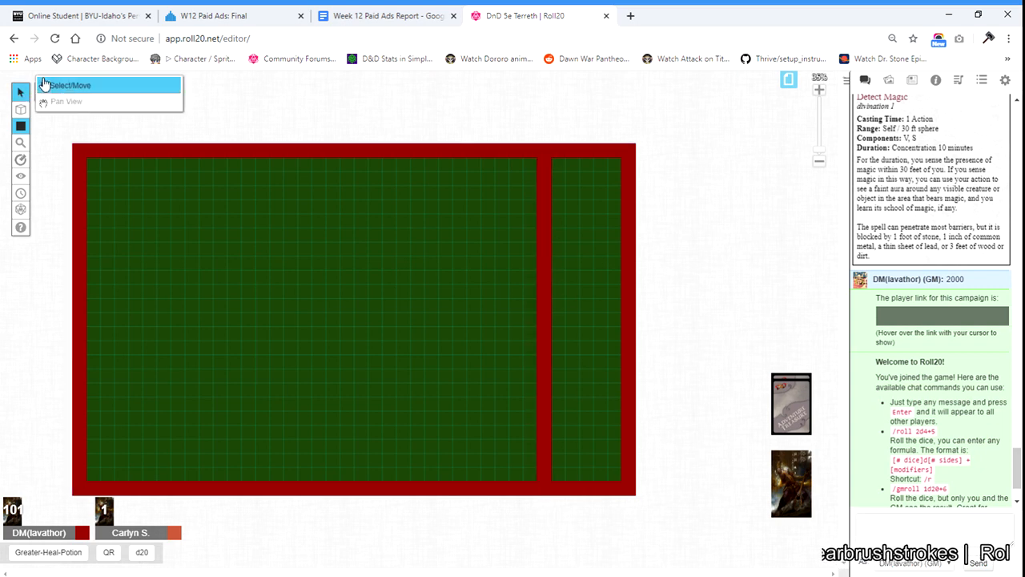
click(46, 86)
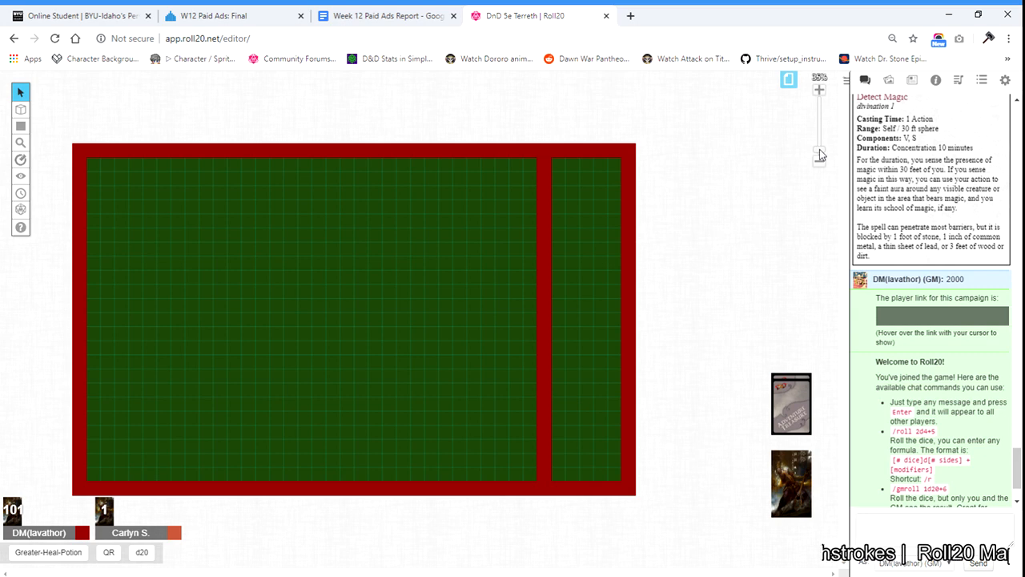
drag(819, 155, 819, 149)
scroll(762, 195, up, 3)
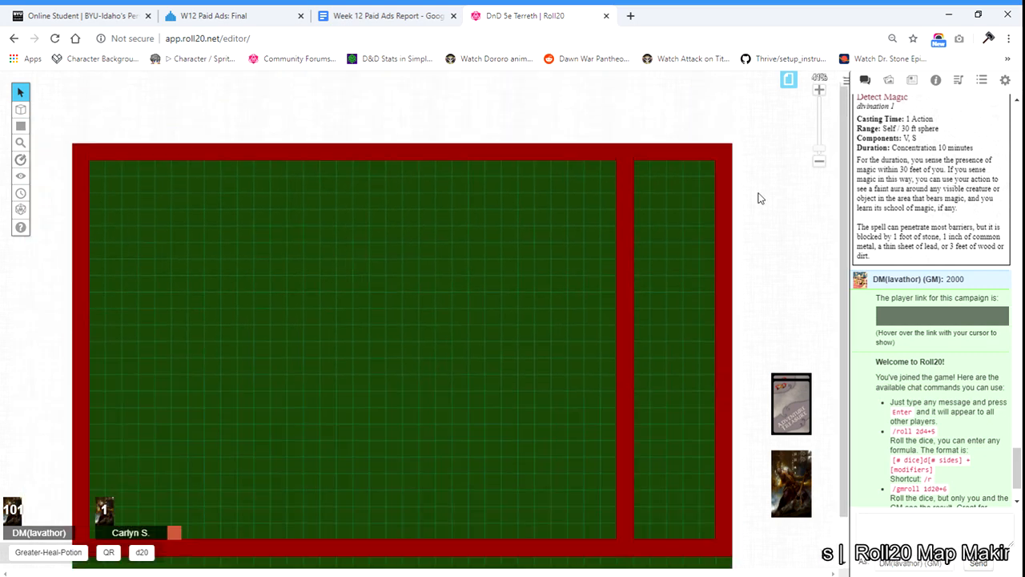
scroll(765, 385, down, 3)
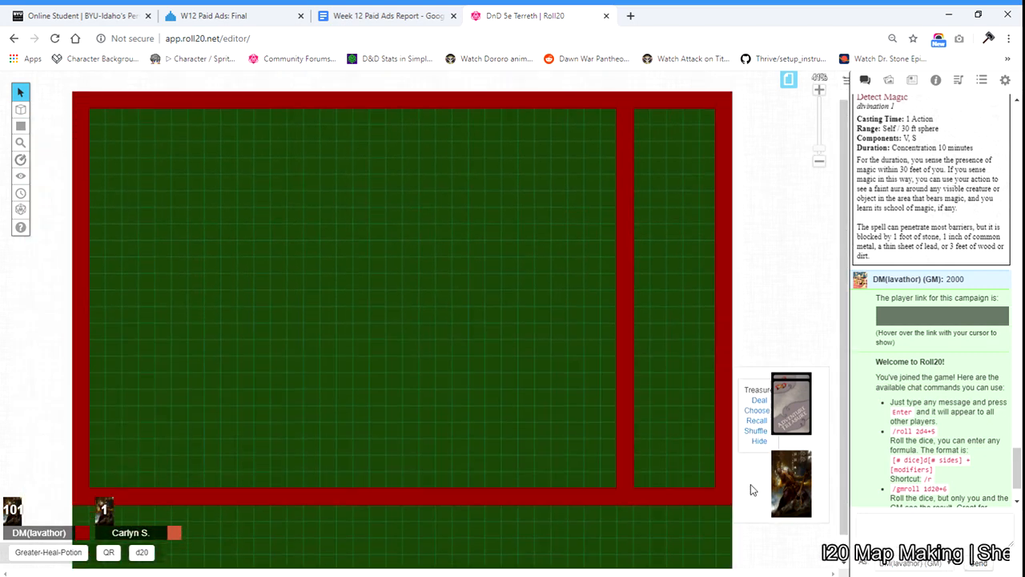
click(503, 522)
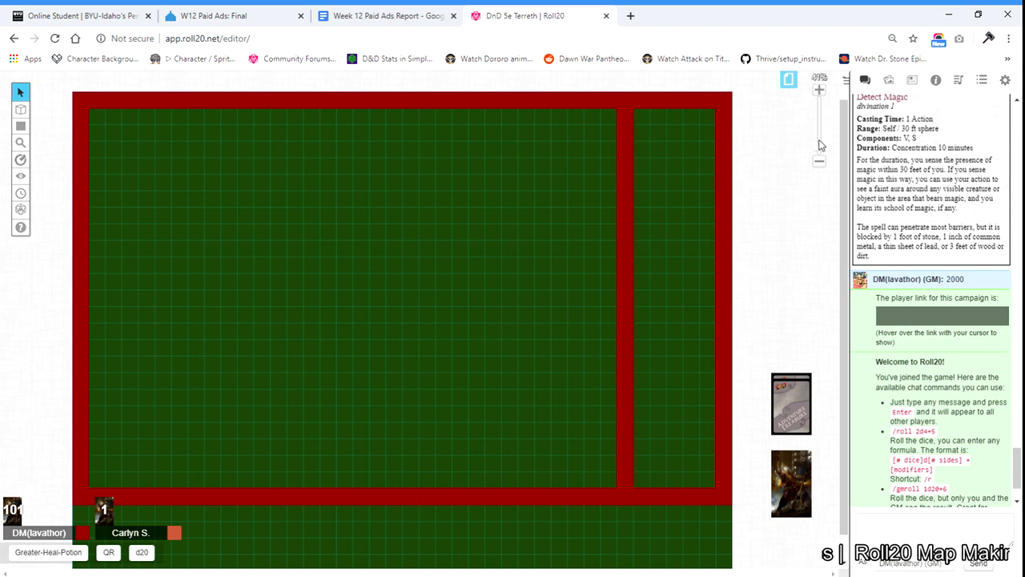
drag(819, 150, 820, 152)
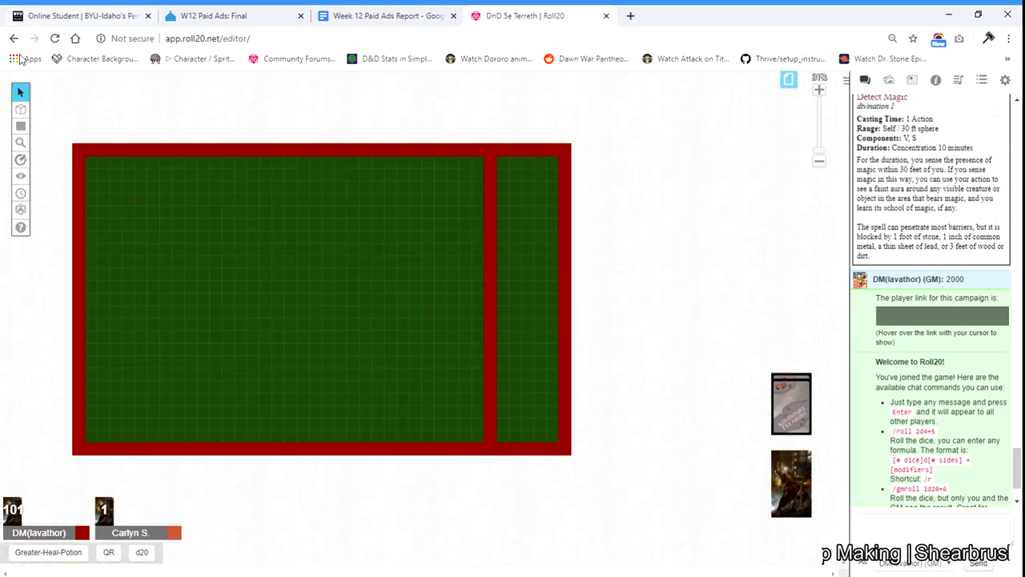
Search the art library's tokens for "stone"
click(912, 83)
click(887, 83)
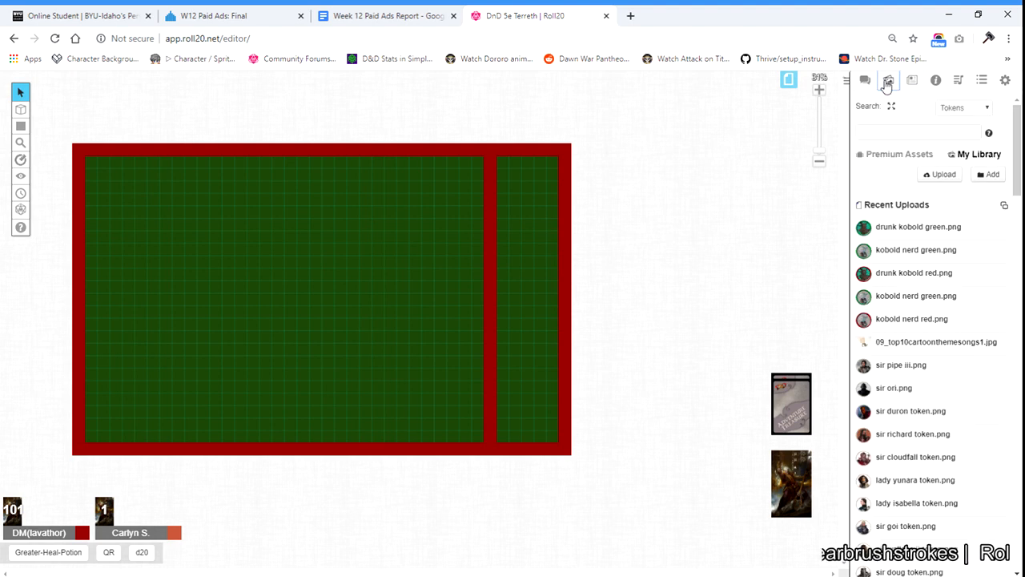
click(889, 133)
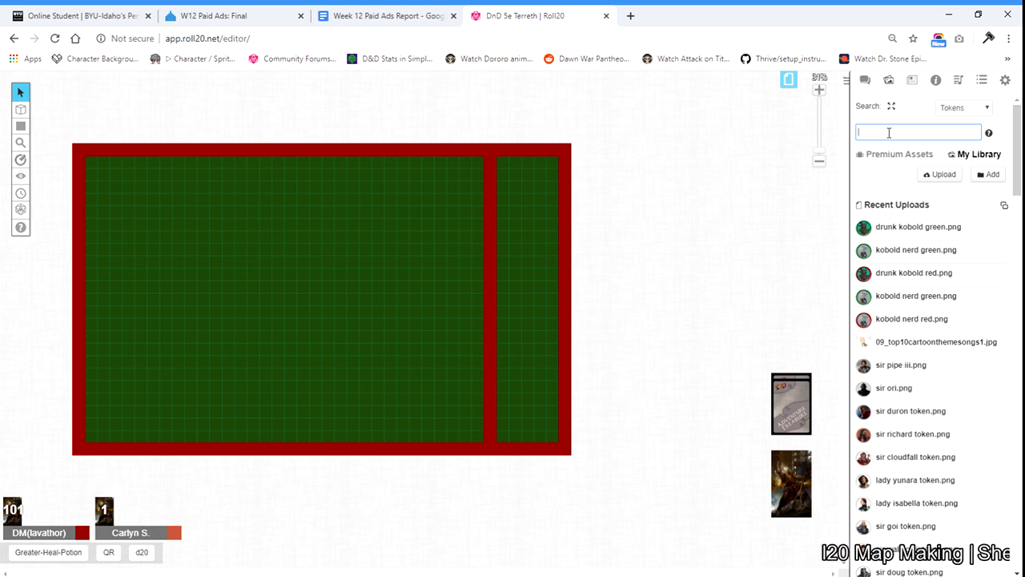
text(stor)
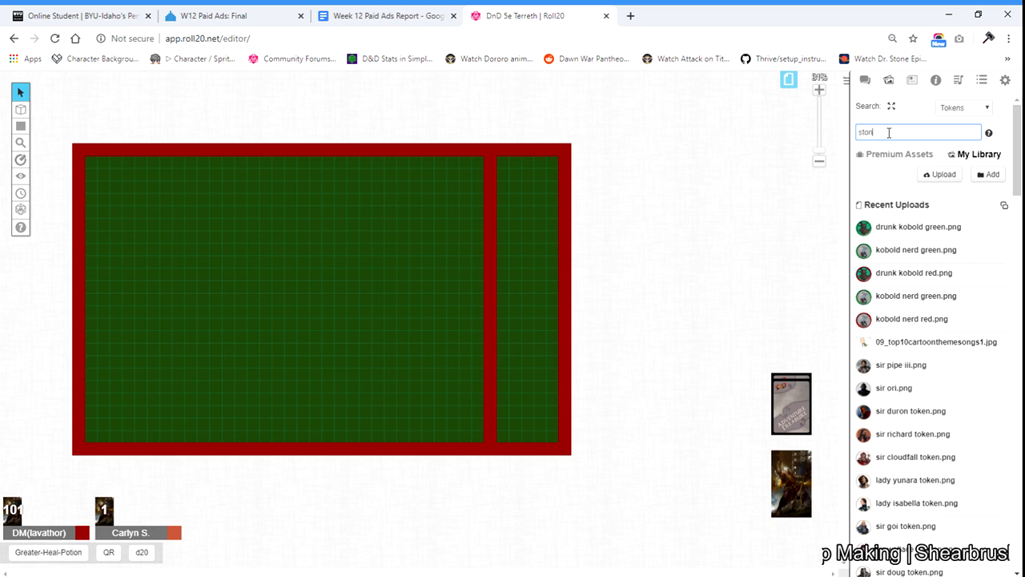
key(Return)
Place the brown stone texture by Kepli from the web results in the upper middle of the page's main area
scroll(891, 135, down, 1)
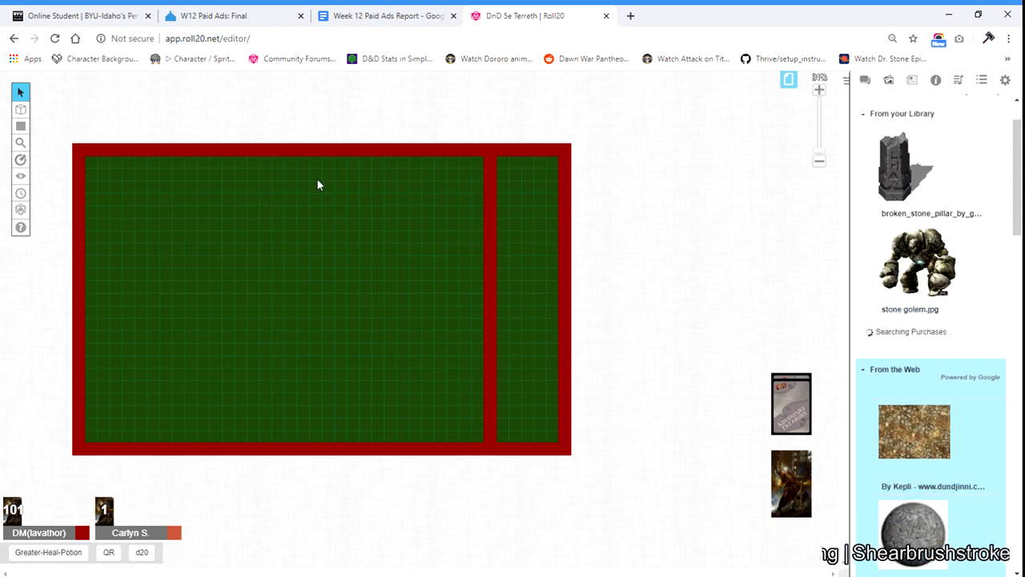
scroll(909, 356, down, 3)
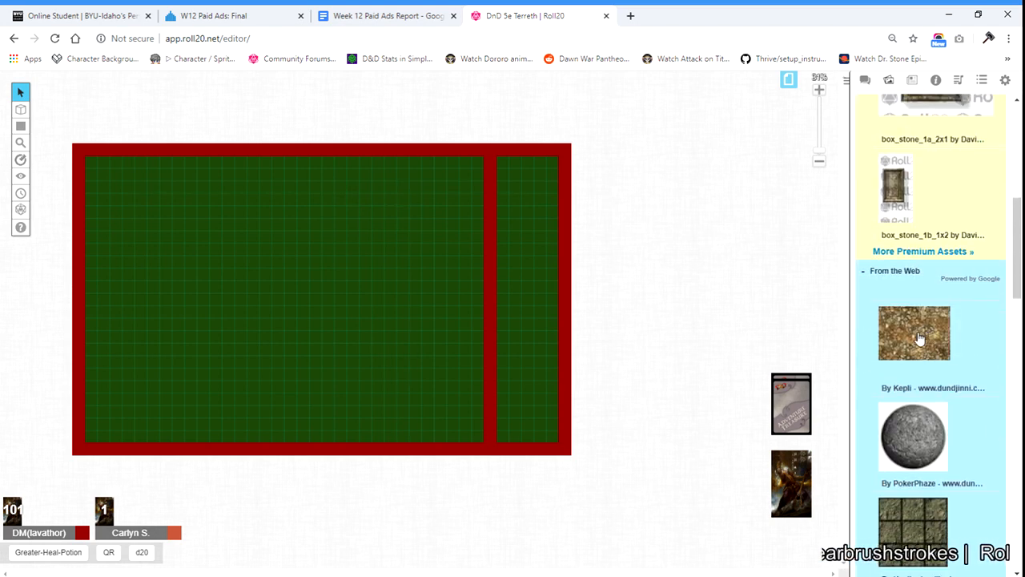
drag(913, 330, 296, 228)
click(295, 217)
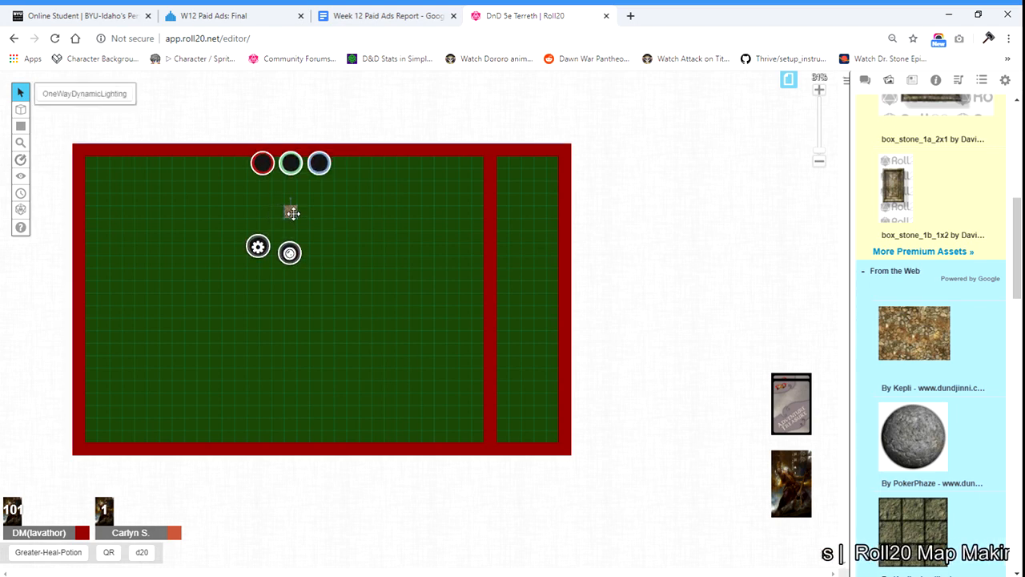
Delete the brown stone texture from the token layer and switch to the map background layer
key(Delete)
mouse_move(20, 110)
click(59, 107)
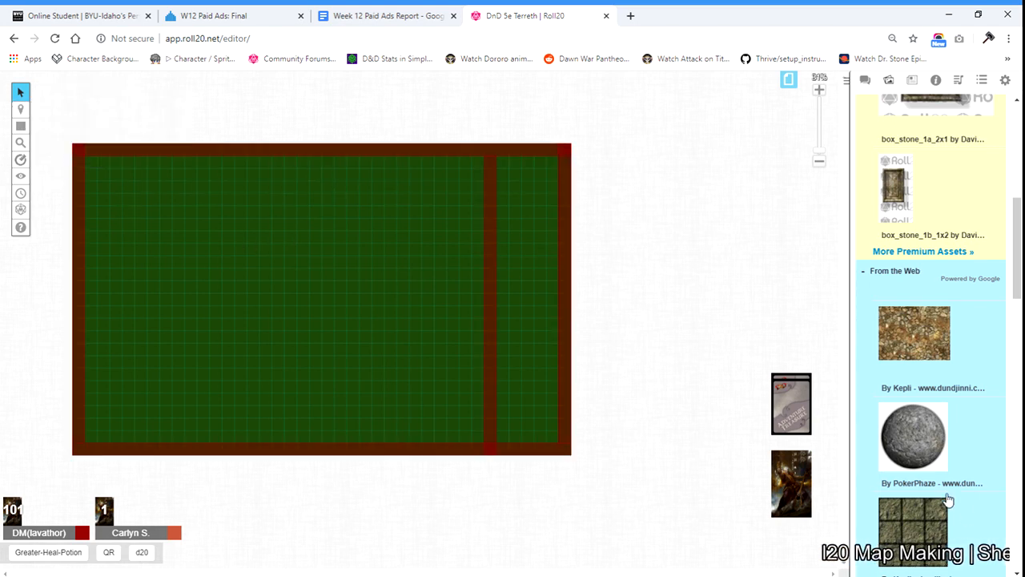
Place Kepli's brown stone texture on the map, enlarge it to three by three grid cells, and move it into the side area
drag(912, 338, 336, 226)
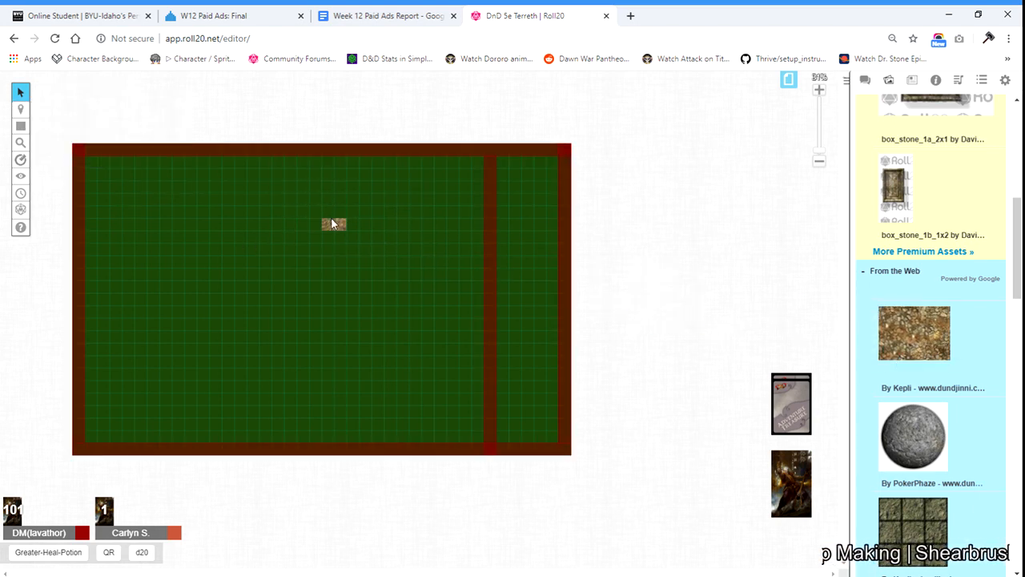
click(335, 224)
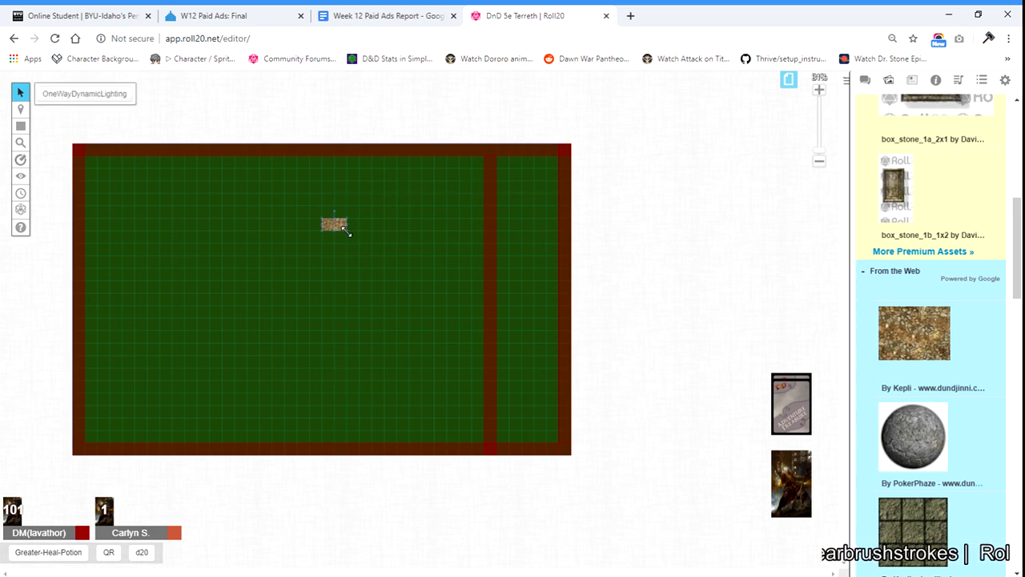
drag(348, 232, 355, 244)
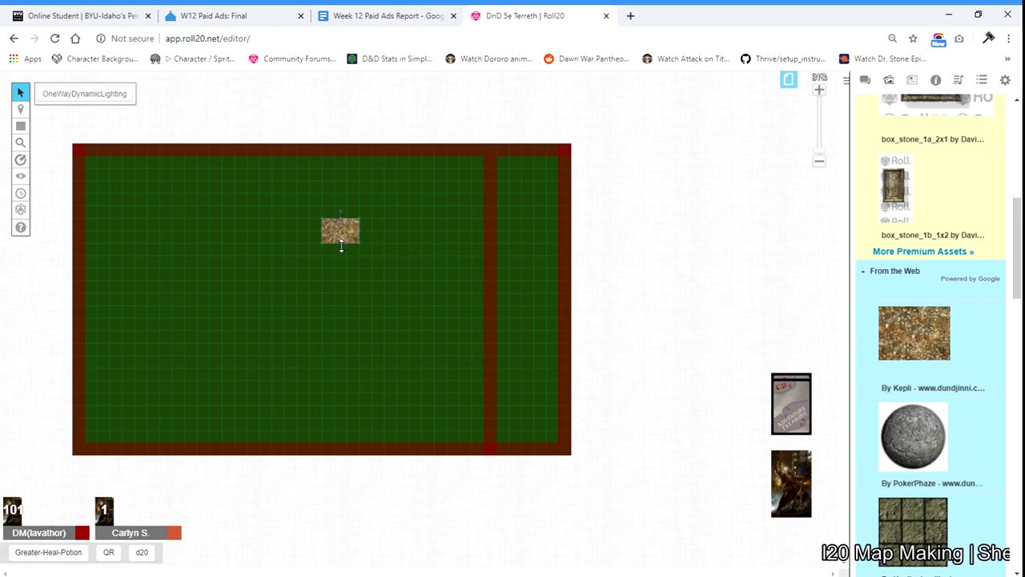
drag(340, 243, 528, 238)
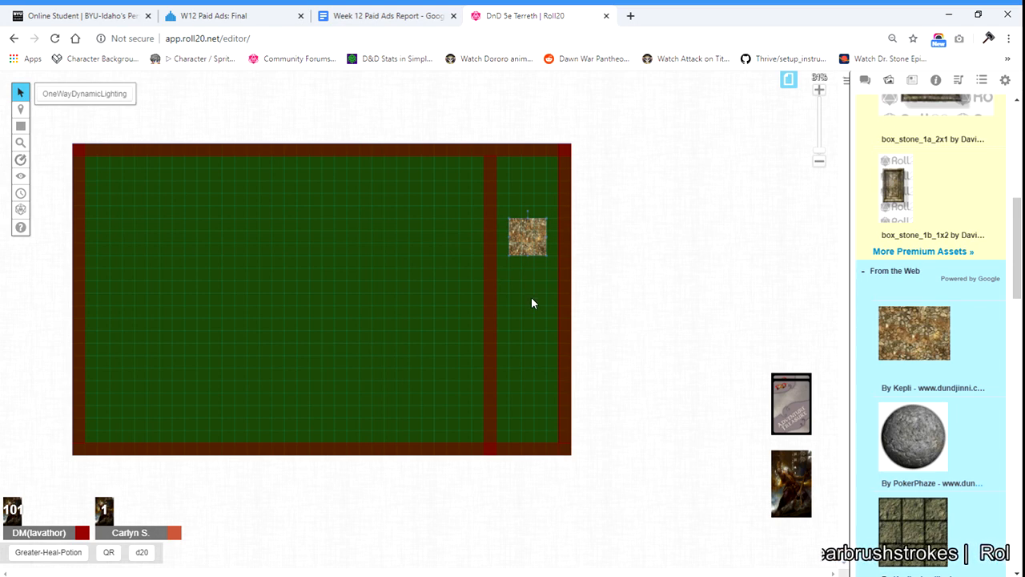
Move the stone tile to the main area's upper part and paste copies in a wavy row across to the red divider
drag(525, 237, 145, 224)
key(ctrl+c)
key(ctrl+v)
key(ctrl+v)
key(ctrl+v)
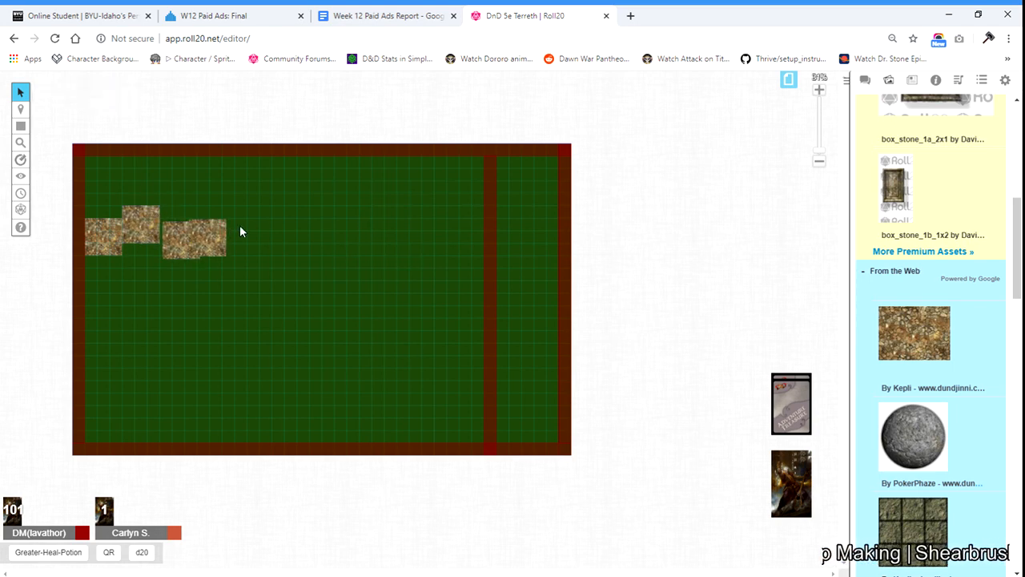
key(ctrl+v)
key(ctrl+v)
key(ctrl+v)
key(ctrl+v)
key(ctrl+v)
key(ctrl+v)
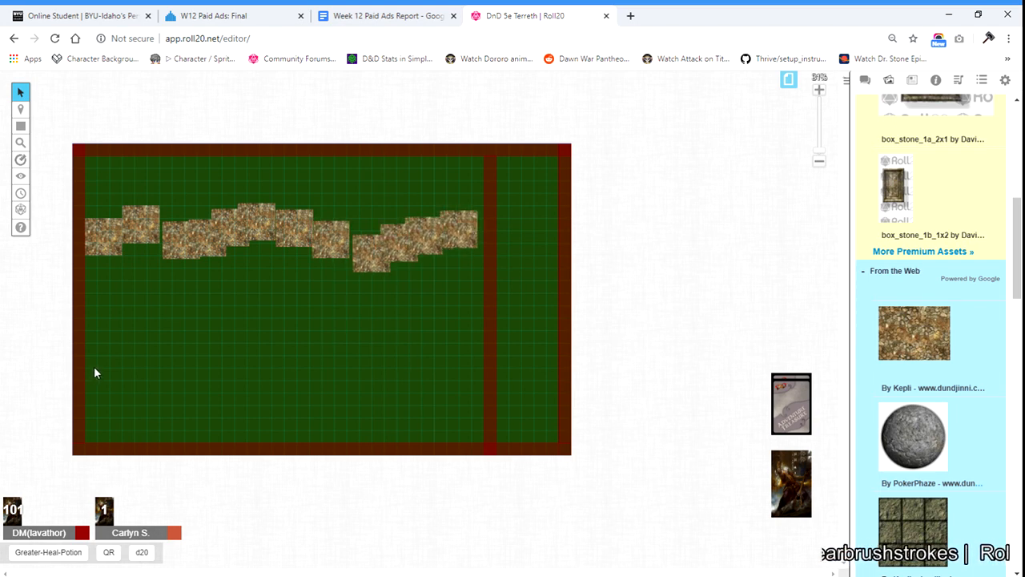
Paste a second wavy row of stone tiles across the main area's lower part, with the last tile near the divider
key(ctrl+v)
key(ctrl+v)
key(ctrl+v)
key(ctrl+v)
key(ctrl+v)
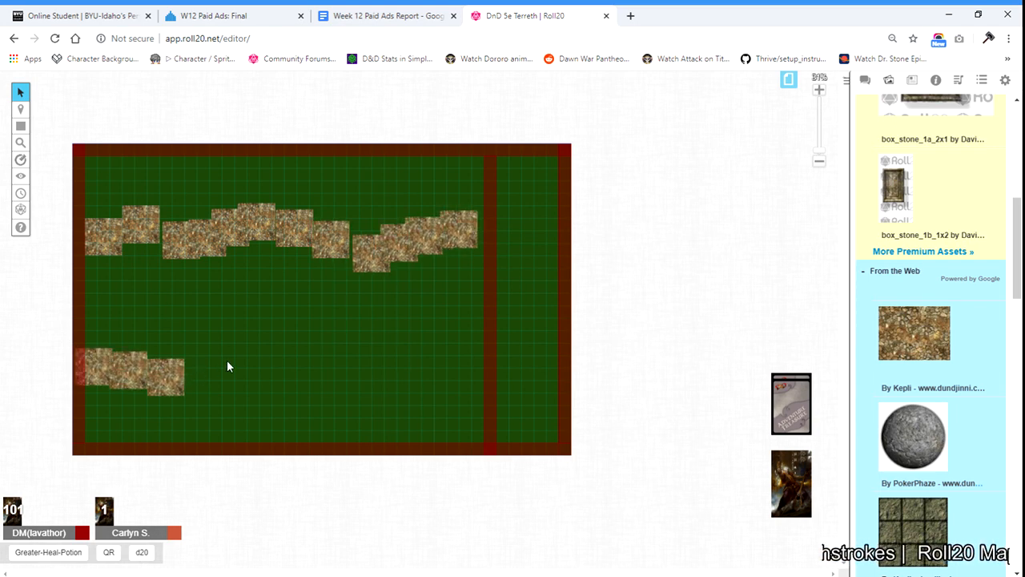
key(ctrl+v)
key(ctrl+v)
key(ctrl+v)
key(ctrl+v)
key(ctrl+v)
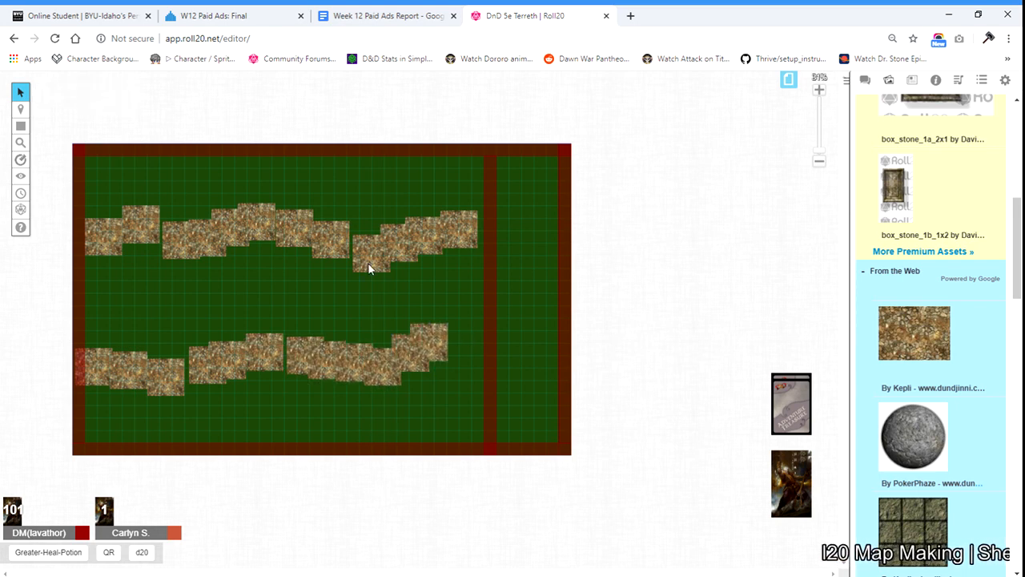
drag(437, 344, 462, 339)
Align the upper row's stone tiles edge to edge on the grid and set one spare tile aside in the side area
click(137, 222)
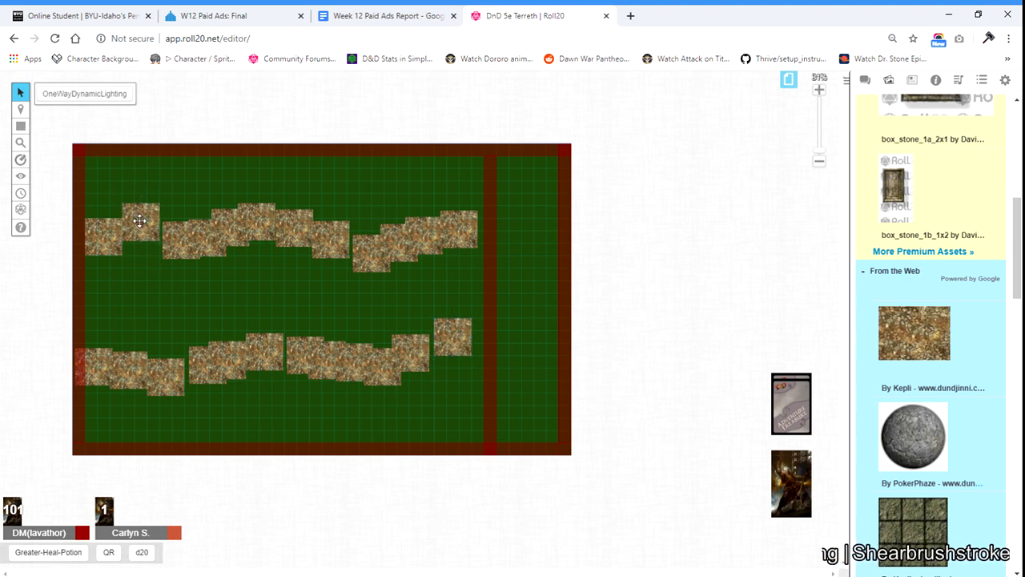
drag(175, 243, 518, 263)
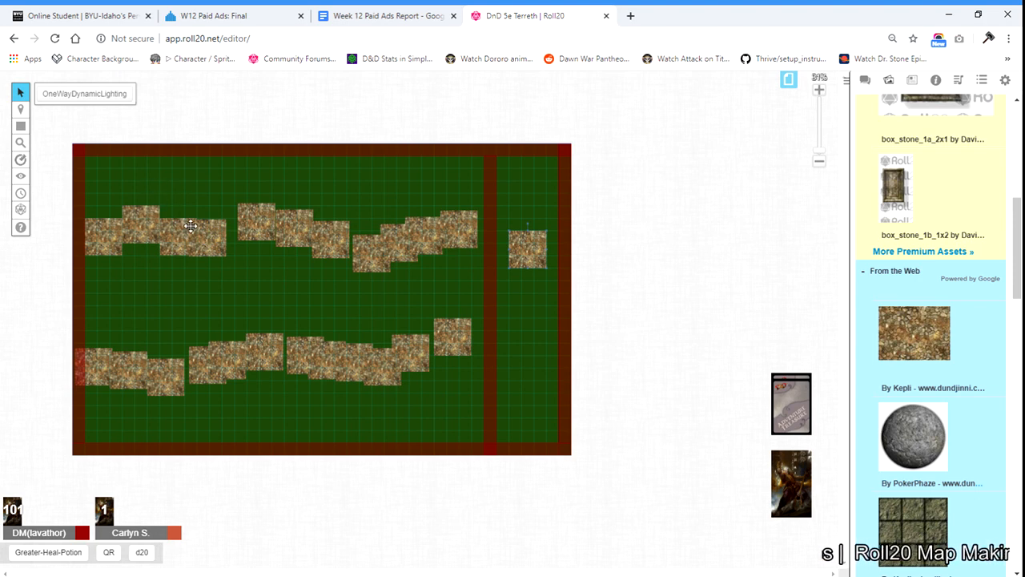
drag(214, 247, 250, 169)
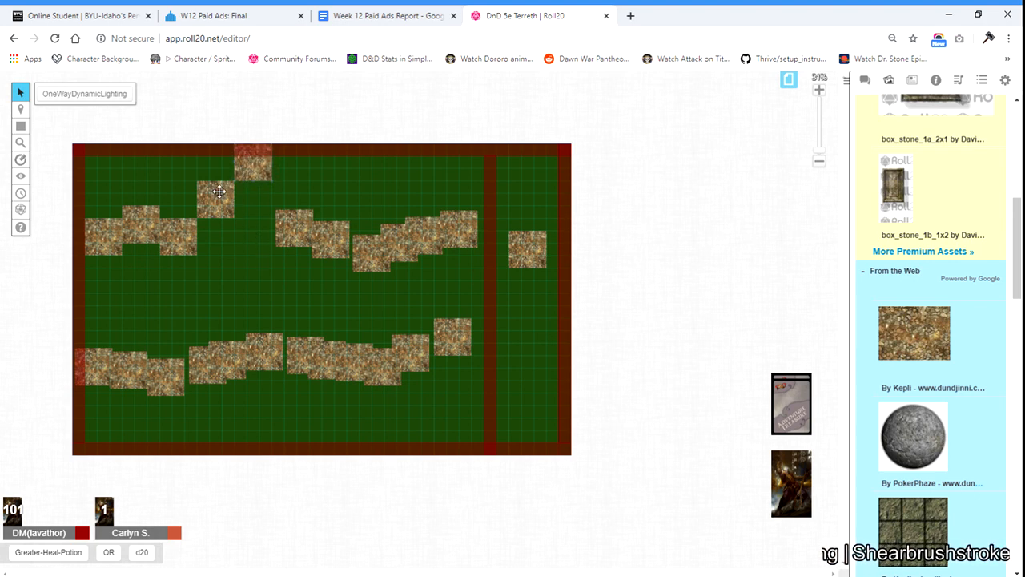
drag(228, 202, 228, 227)
drag(245, 167, 262, 229)
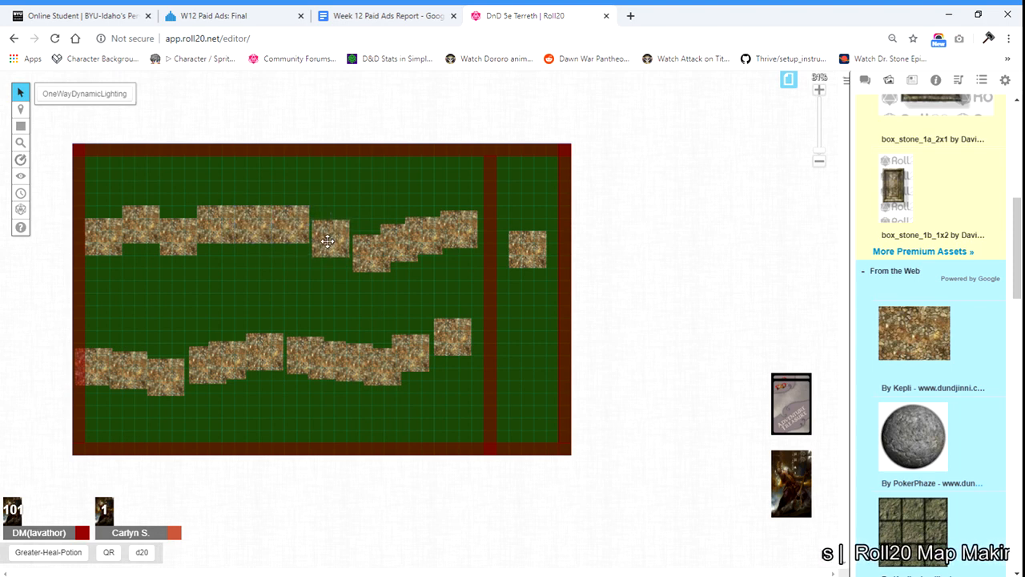
drag(328, 241, 399, 217)
drag(420, 239, 481, 211)
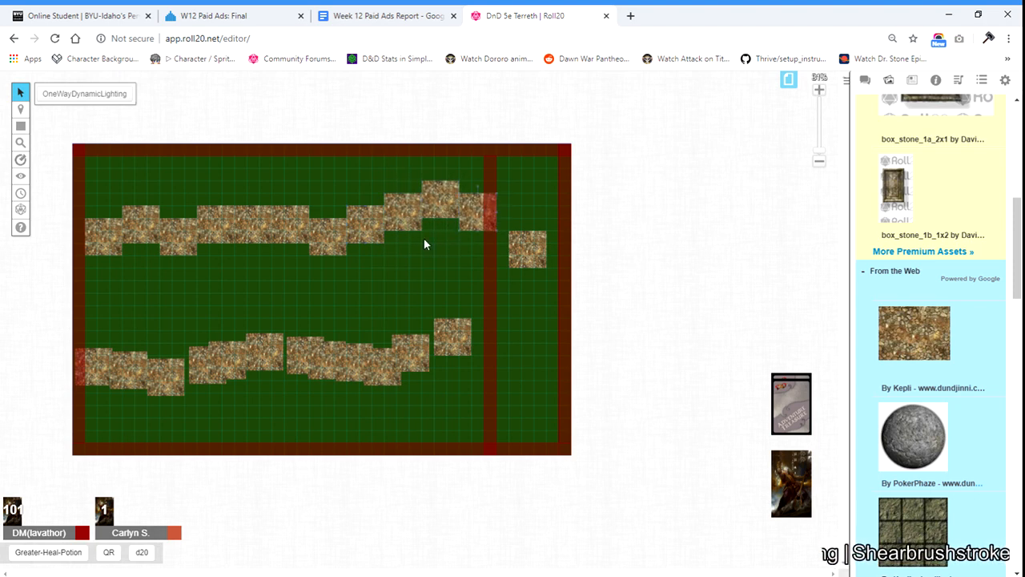
Align the lower row's stone tiles edge to edge up to the divider and set one spare tile in the side area
drag(124, 374, 233, 390)
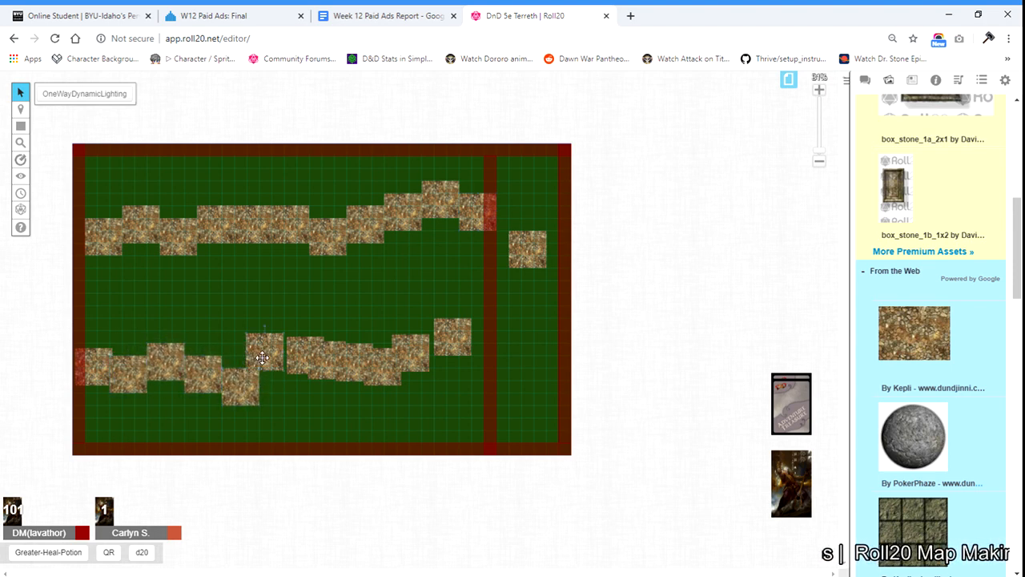
drag(262, 358, 517, 318)
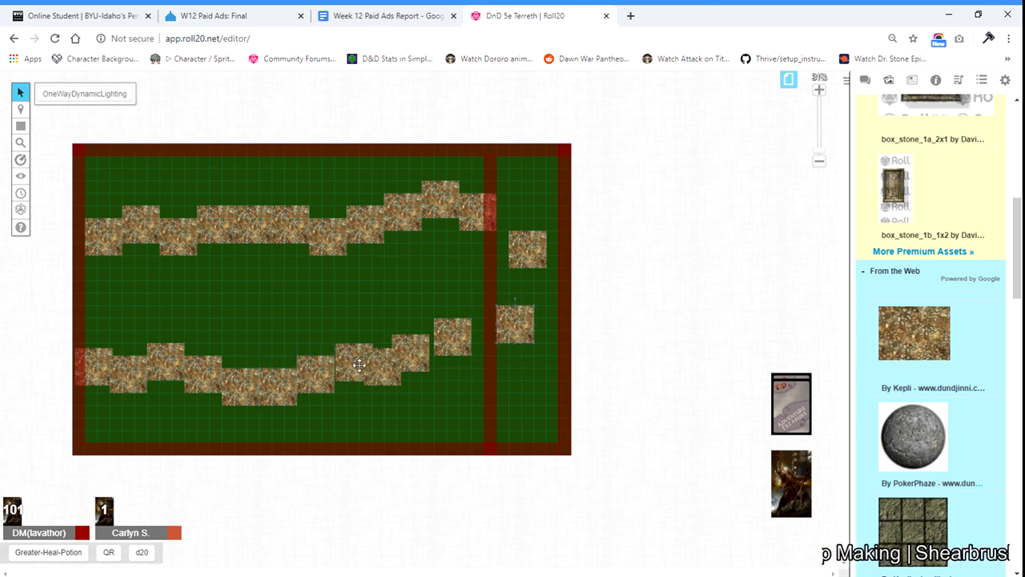
drag(359, 366, 433, 362)
drag(449, 332, 460, 340)
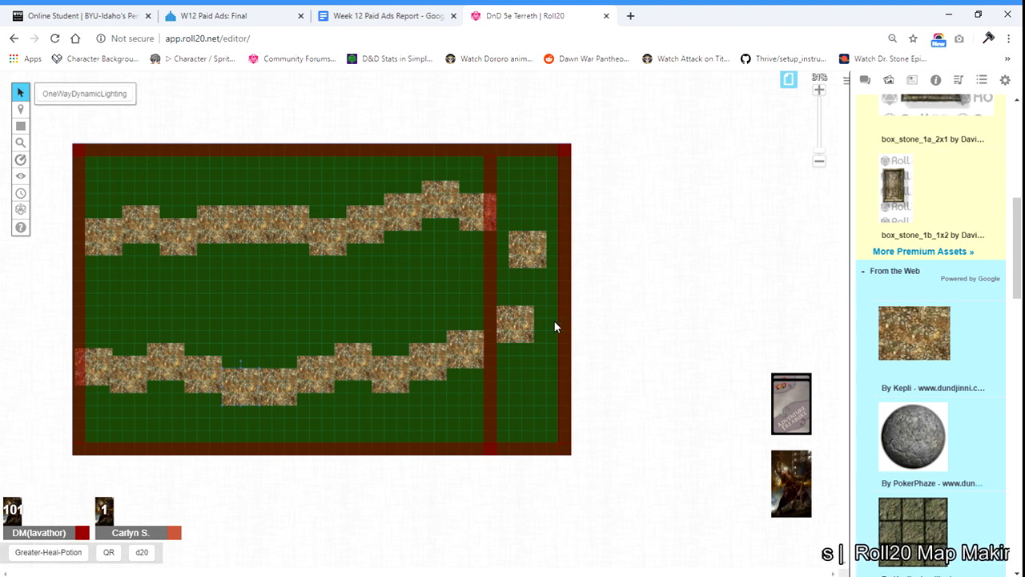
Delete the two spare stone tiles from the side area
click(525, 318)
key(Delete)
click(532, 259)
key(Delete)
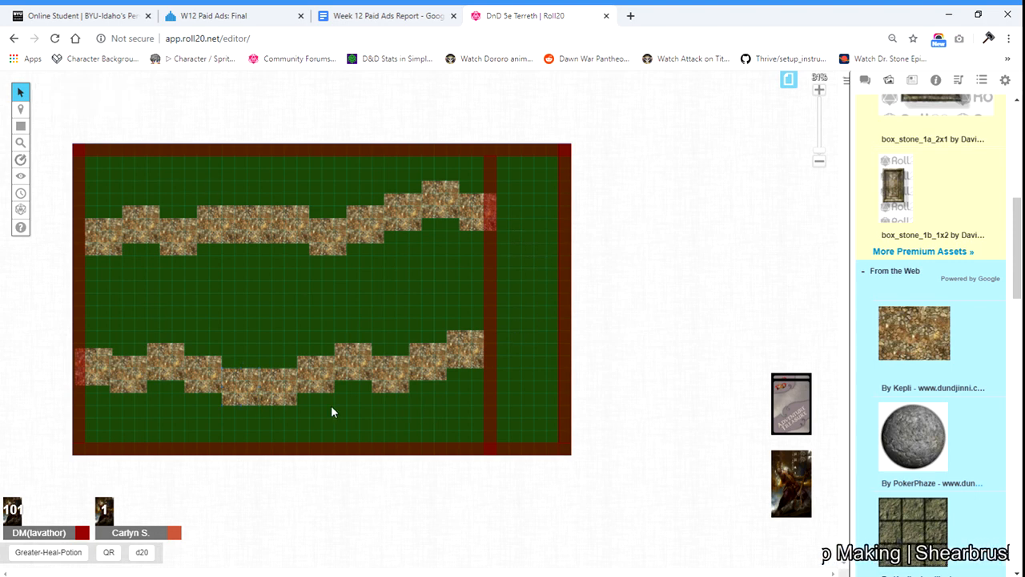
click(267, 412)
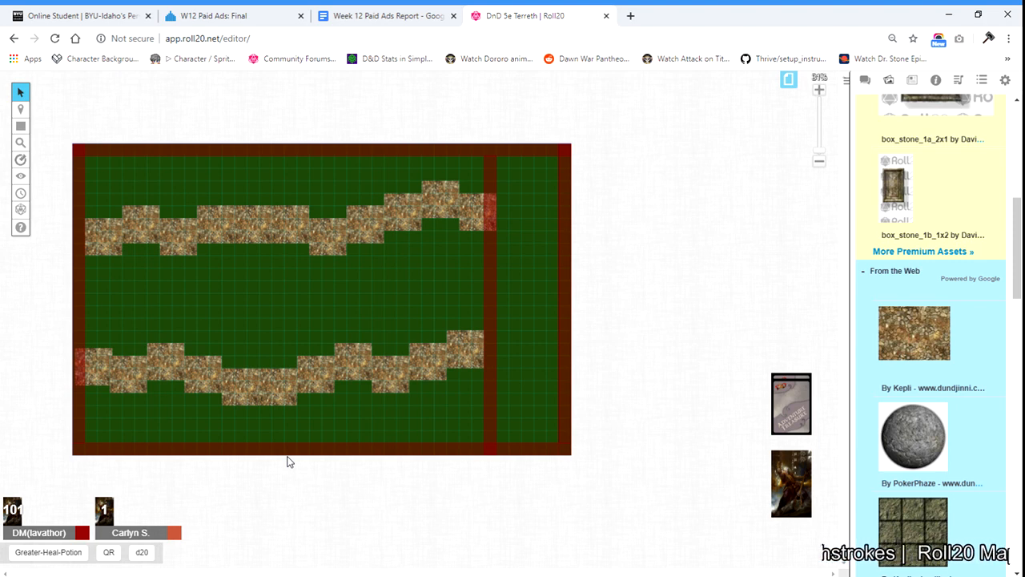
Search the art library's tokens for "grass"
click(912, 81)
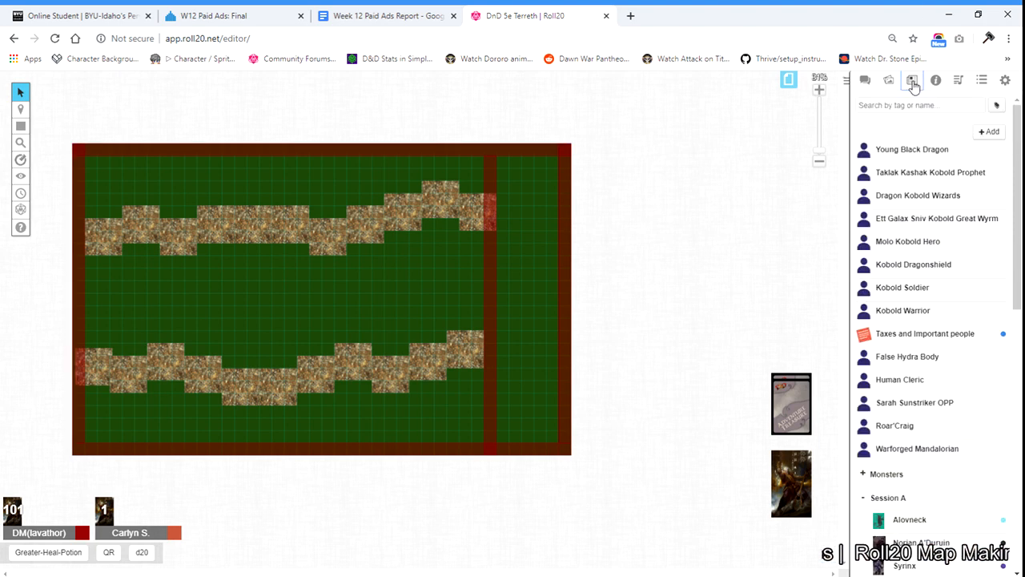
click(889, 82)
scroll(989, 176, up, 10)
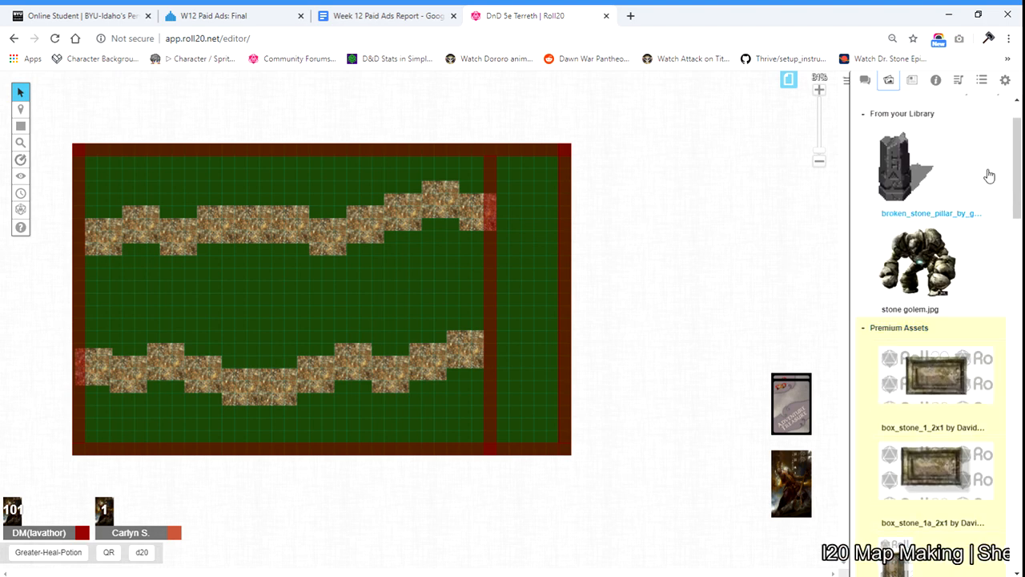
triple_click(924, 130)
text(graassa)
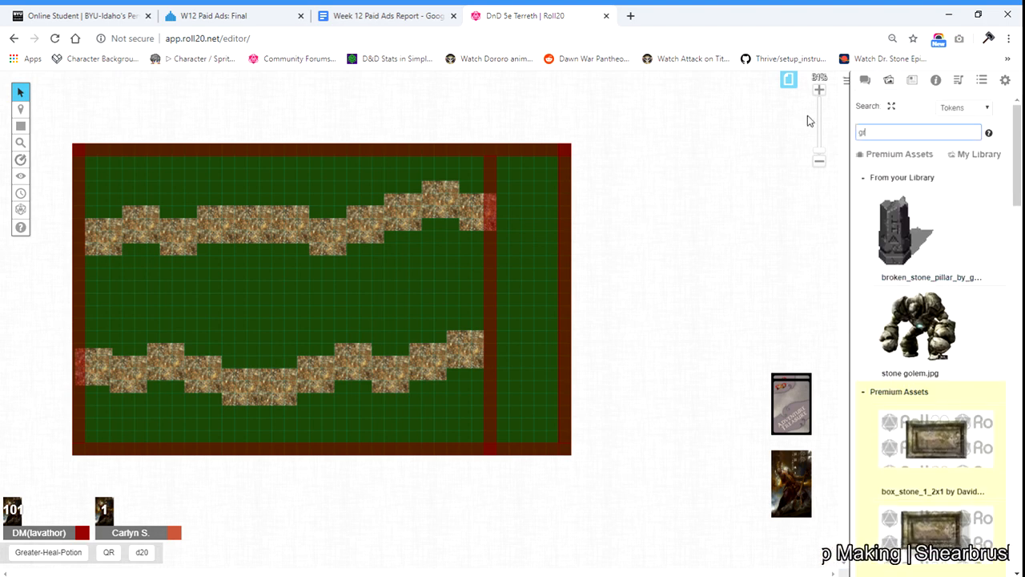
key(BackSpace)
key(BackSpace)
key(BackSpace)
key(BackSpace)
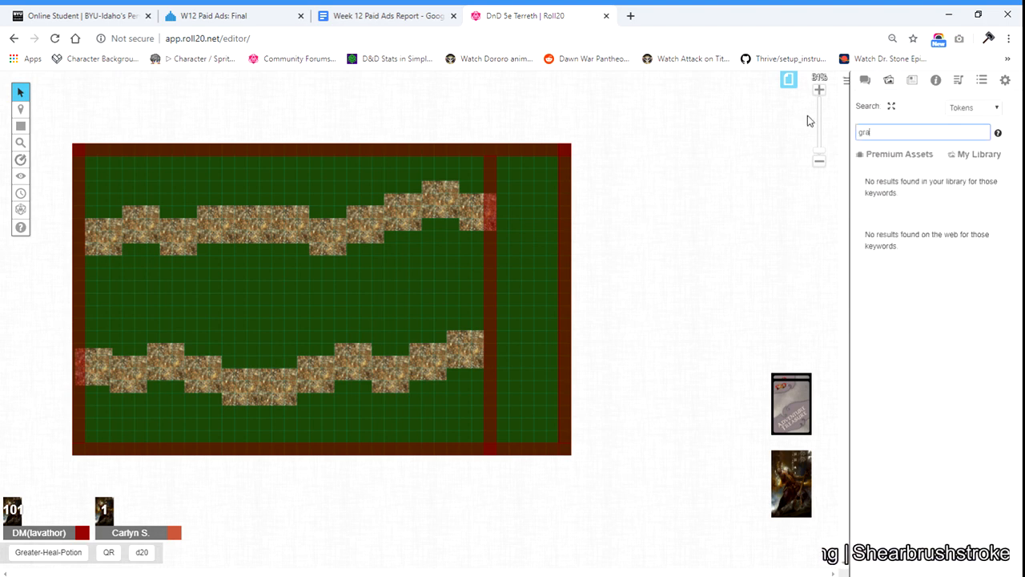
text(ss)
scroll(917, 304, down, 3)
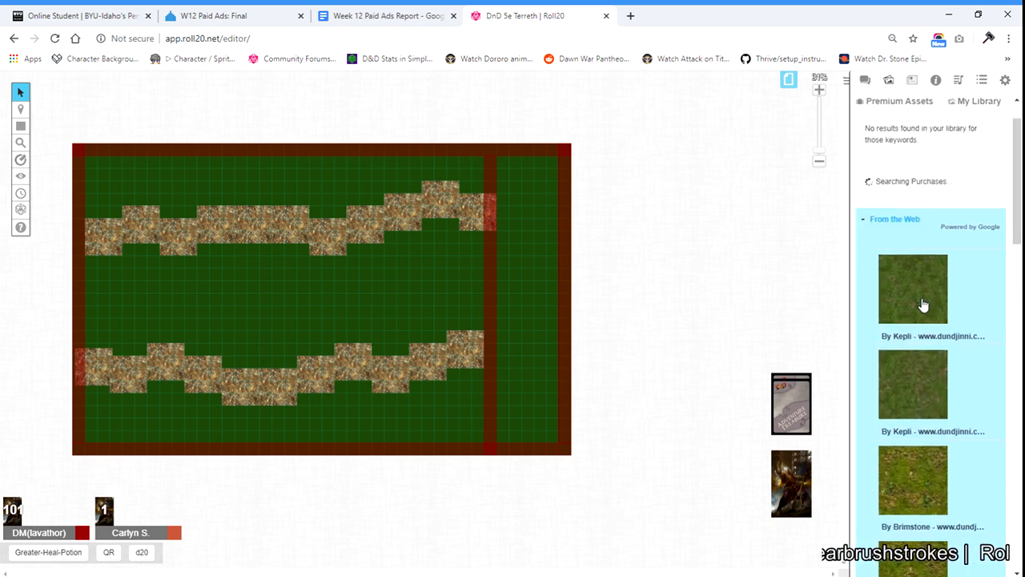
Place Kepli's grass texture at the left border between the stone rows and Brimstone's grass in the upper-left corner, each five by five cells
drag(905, 210, 278, 86)
drag(913, 498, 110, 295)
scroll(924, 377, down, 3)
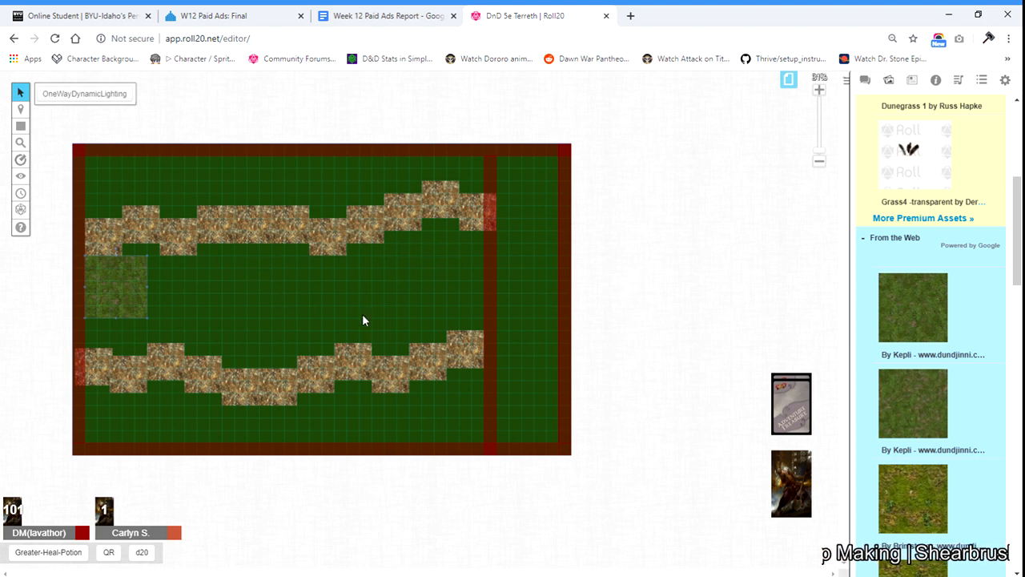
drag(943, 508, 117, 195)
click(276, 304)
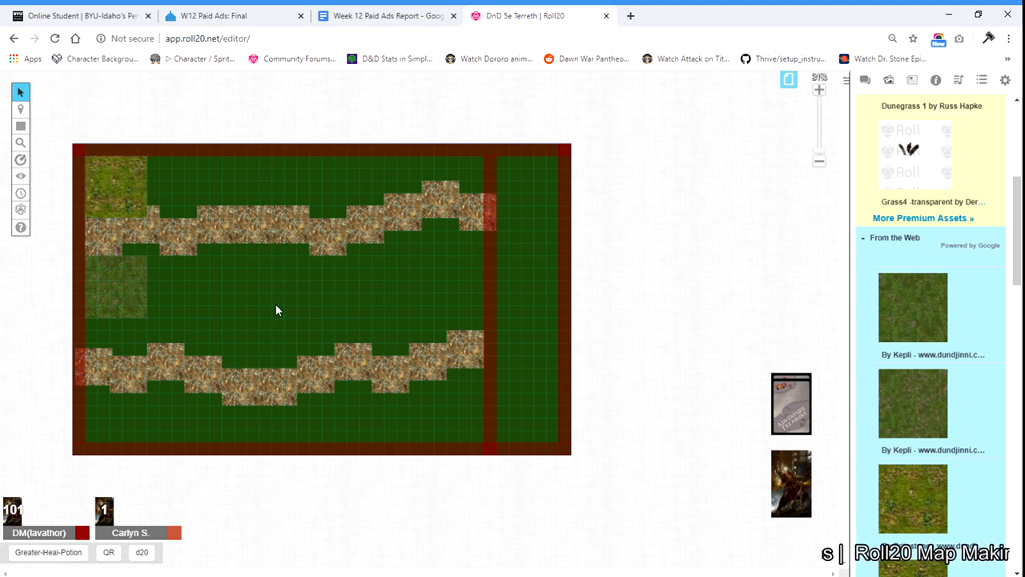
Paste two copies of Kepli's grass tile, fitting one below the original and one overlapping its right side
key(ctrl+v)
drag(284, 307, 126, 329)
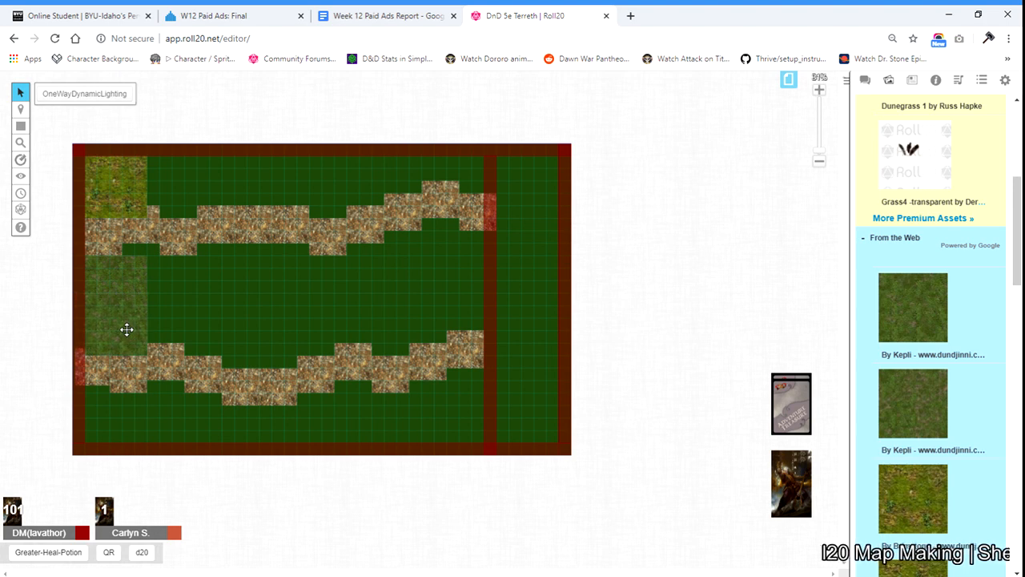
click(249, 310)
key(ctrl+v)
drag(249, 310, 163, 278)
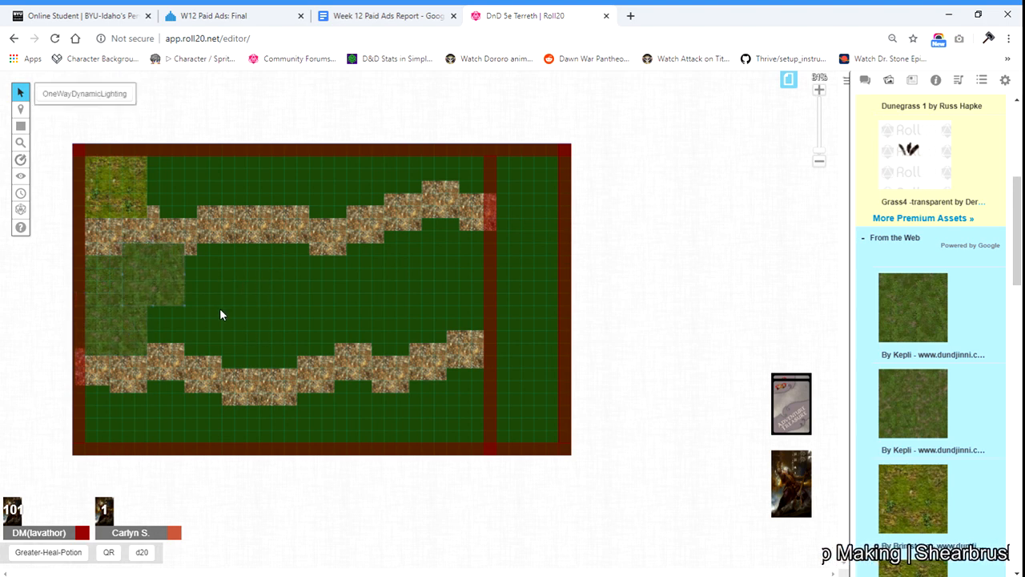
Send the pasted Kepli grass tiles and the Brimstone grass tile to the back, behind the stone rows
right_click(133, 329)
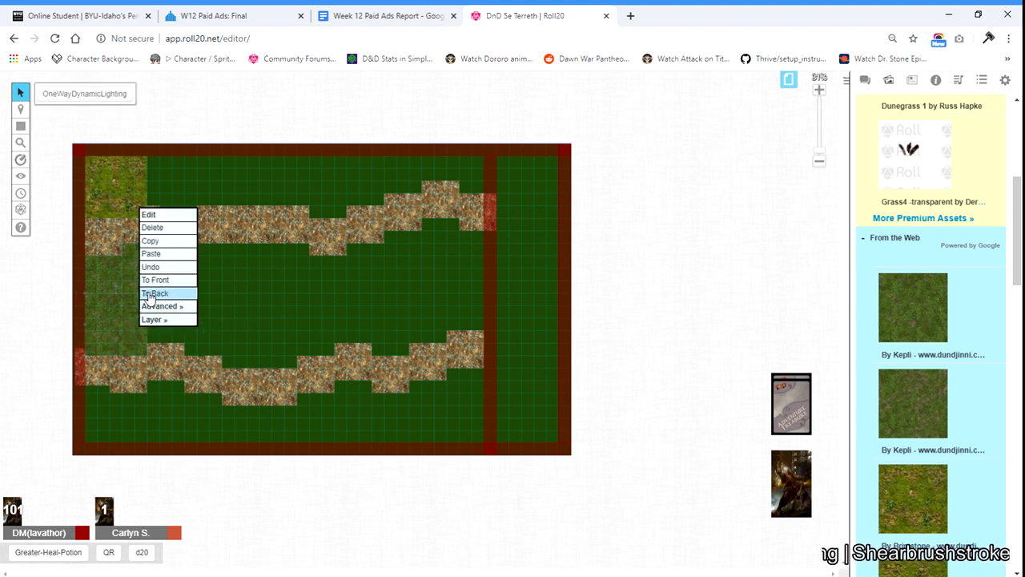
click(152, 294)
click(193, 289)
click(143, 266)
right_click(143, 265)
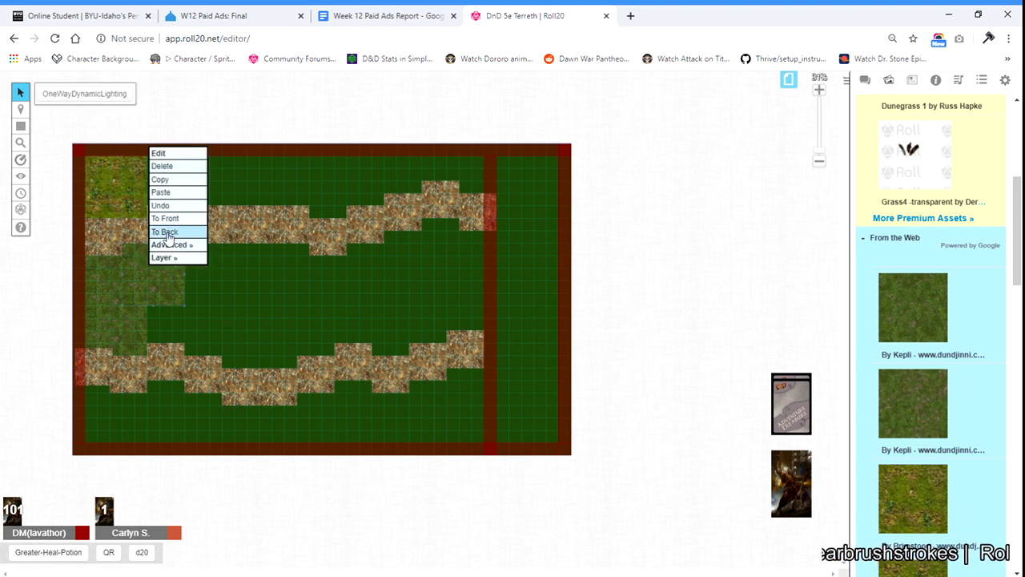
click(169, 238)
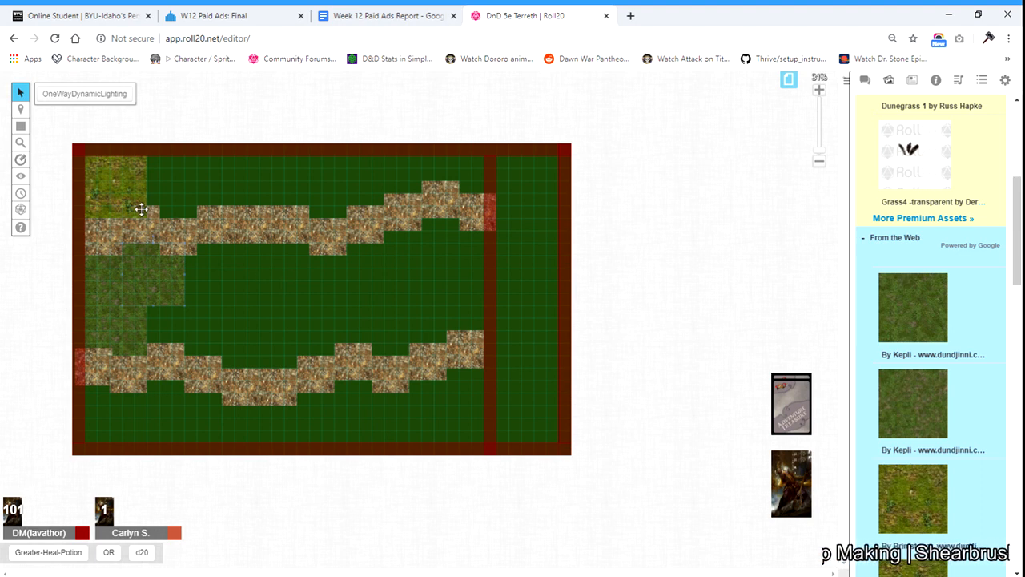
right_click(120, 187)
mouse_move(135, 171)
click(136, 153)
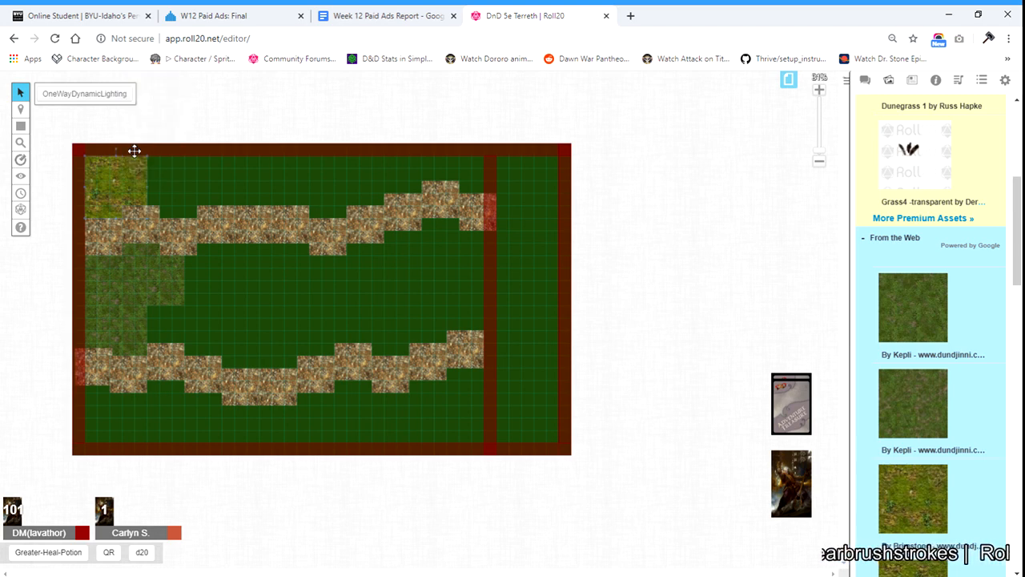
Paste a Kepli grass tile against the right side of the lower grass tile and send it behind the stone row
click(199, 176)
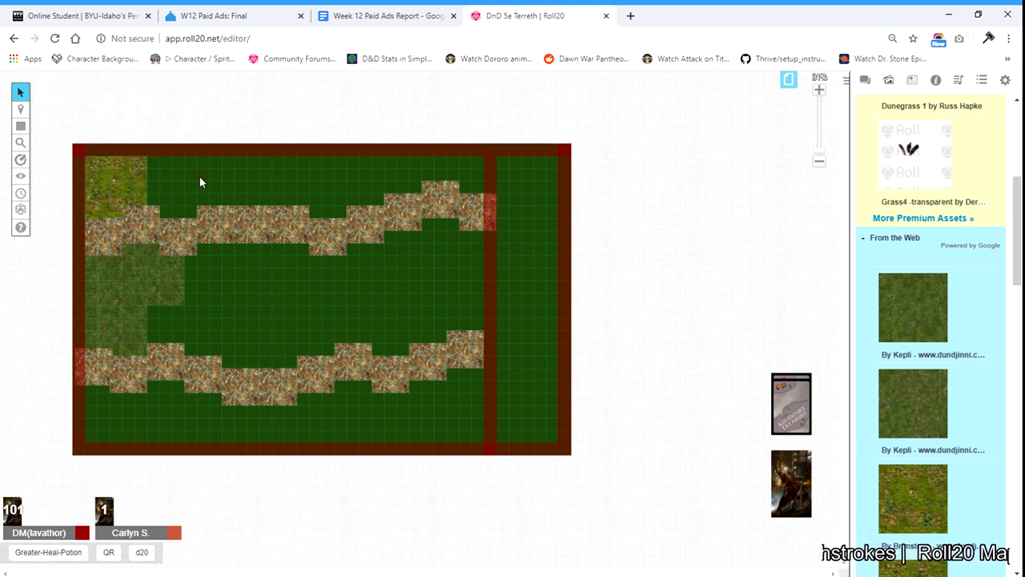
click(222, 221)
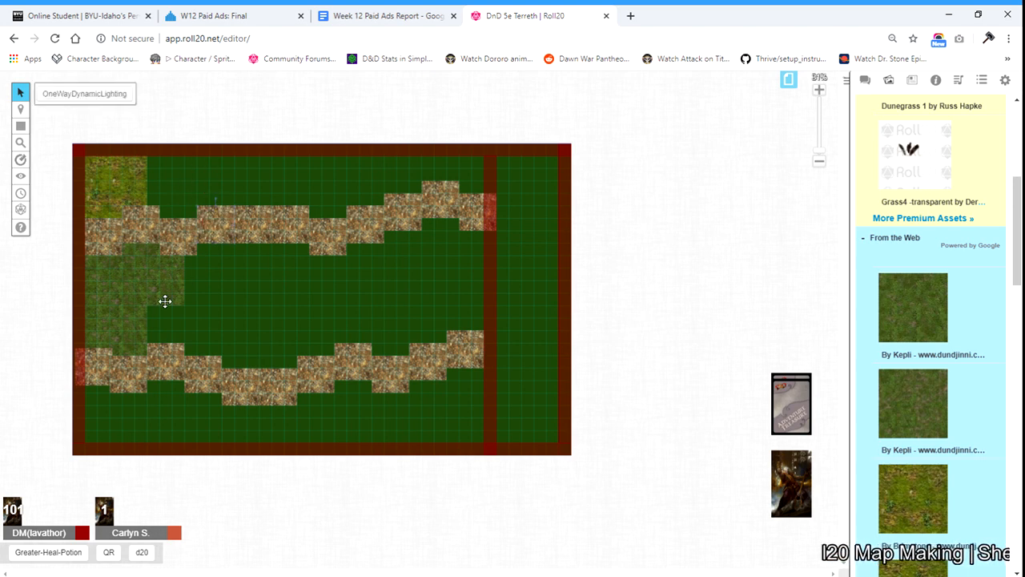
key(ctrl+v)
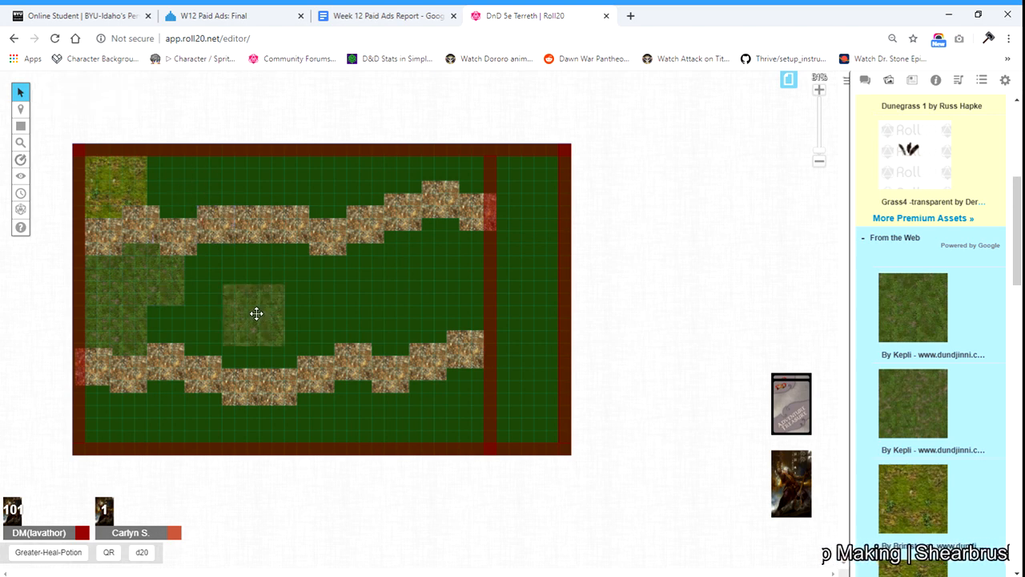
drag(253, 320, 177, 323)
right_click(178, 321)
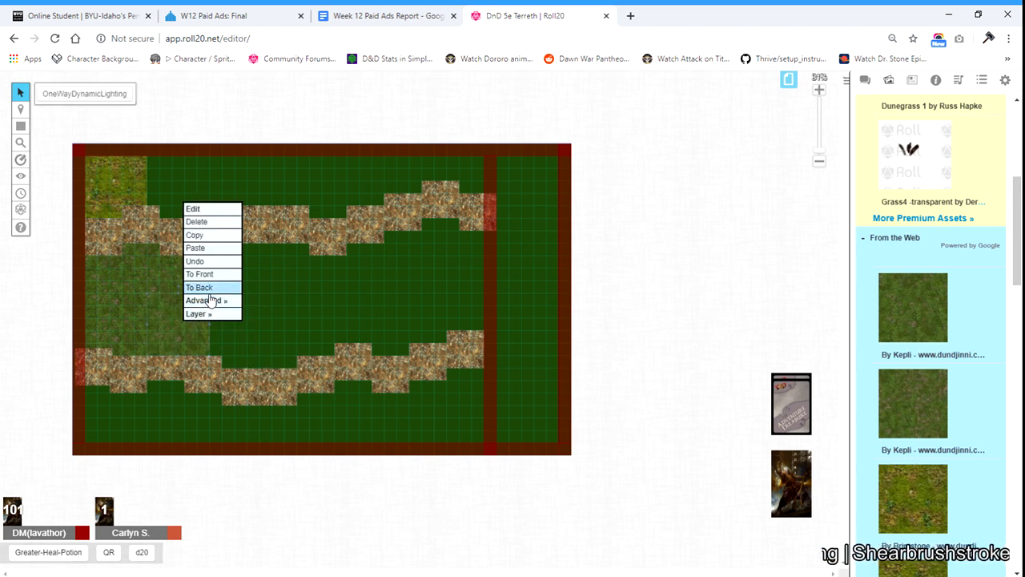
click(212, 286)
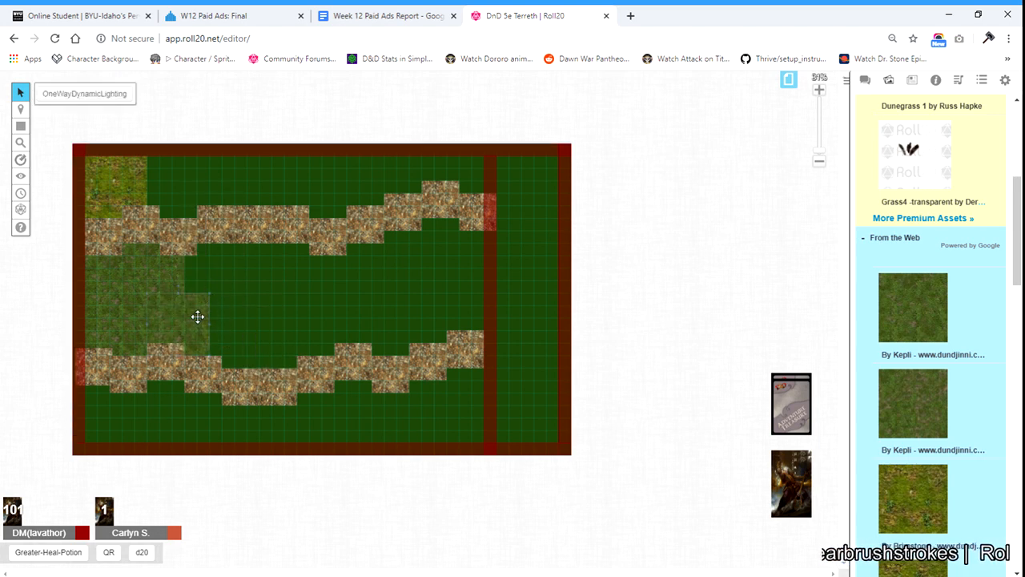
Extend the Kepli grass rightward with two pasted tiles, one under the upper stone row and one along the lower row, sending both to the back
key(ctrl+v)
drag(237, 301, 214, 263)
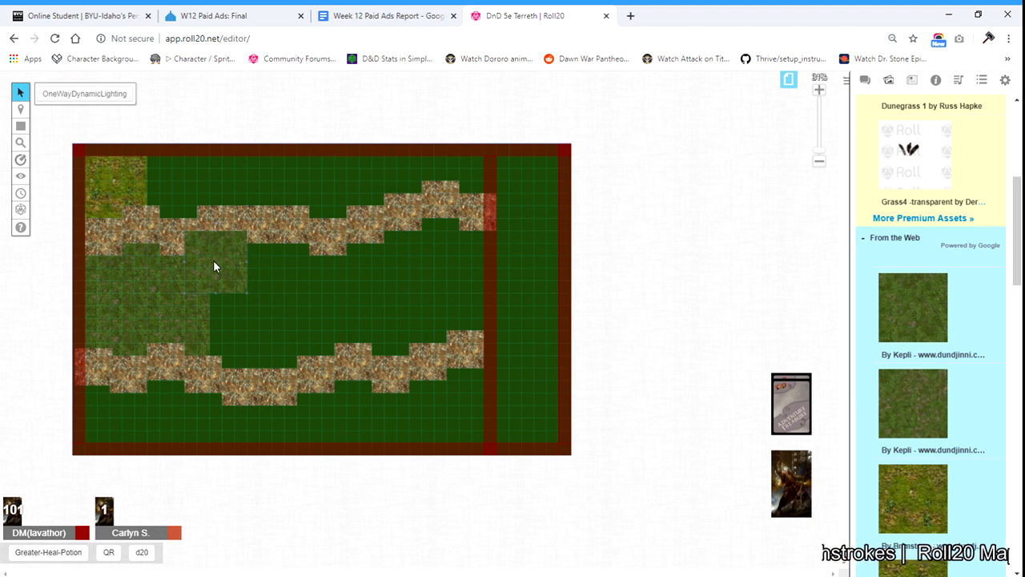
right_click(214, 262)
click(232, 228)
key(ctrl+v)
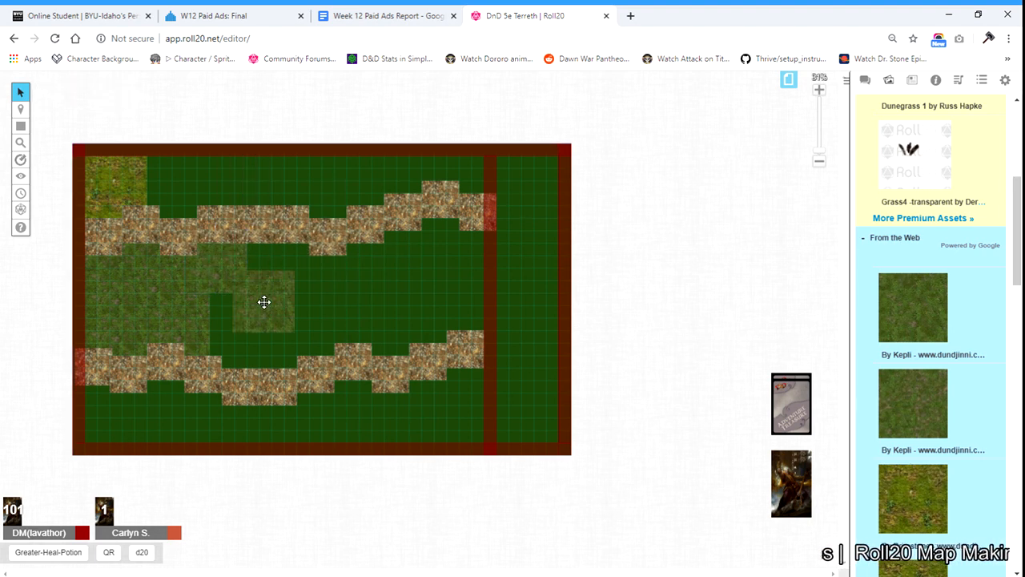
drag(264, 302, 242, 327)
right_click(243, 322)
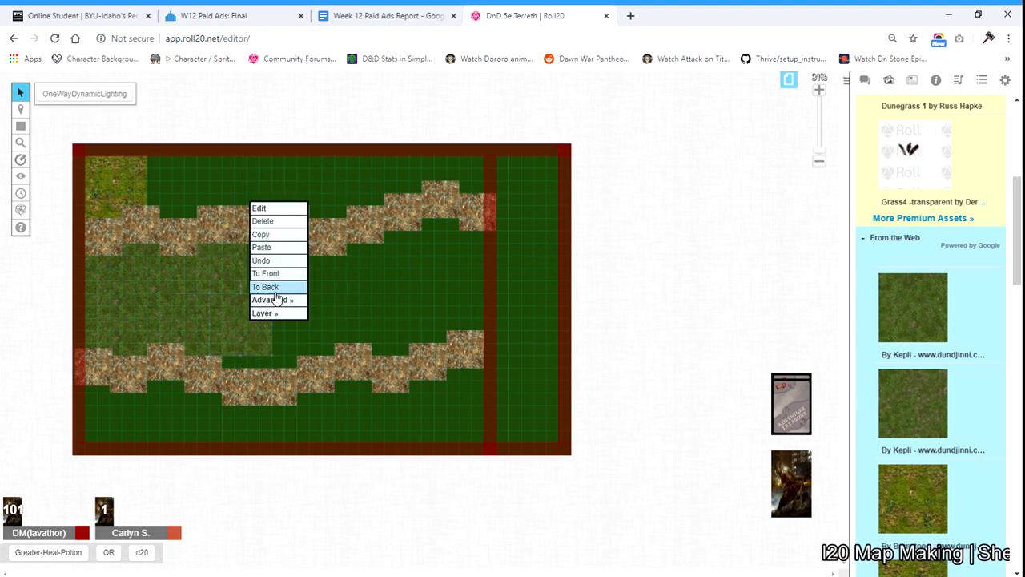
click(272, 299)
Add two Kepli grass copies, one continuing the upper part and one covering the dip of the lower stone row, and send both to back
key(ctrl+v)
drag(327, 306, 278, 275)
right_click(277, 275)
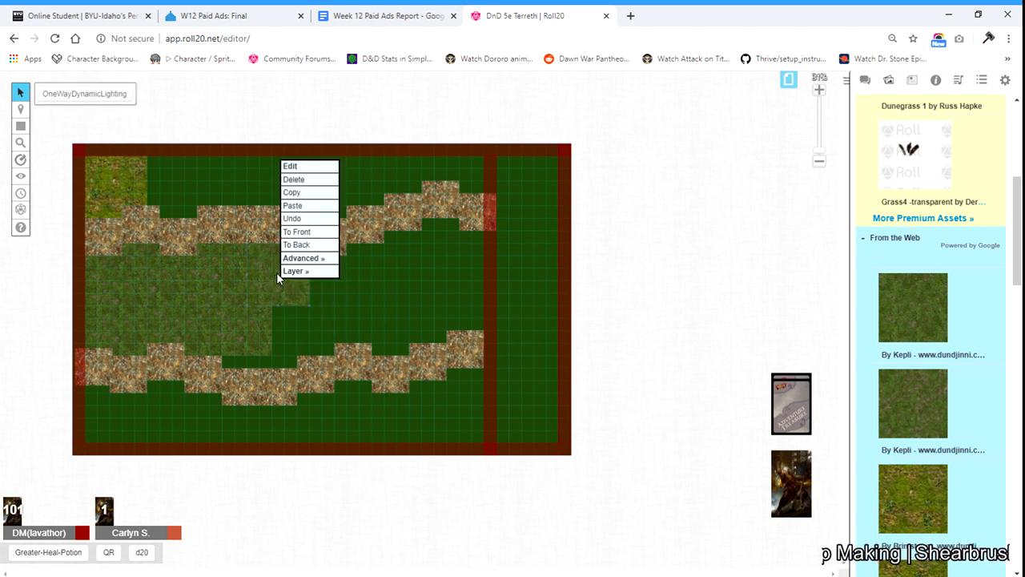
click(313, 243)
key(ctrl+v)
drag(313, 308, 256, 337)
right_click(257, 336)
click(280, 300)
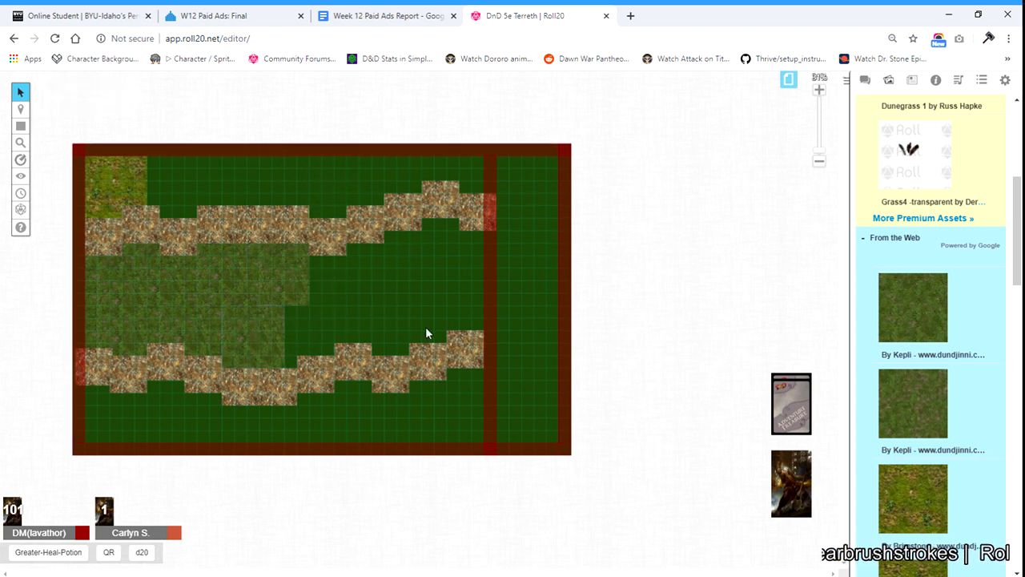
Paste a Kepli grass tile beside the one at the lower row's dip and another continuing the upper part, sending both behind the stones
key(ctrl+v)
drag(402, 319, 313, 334)
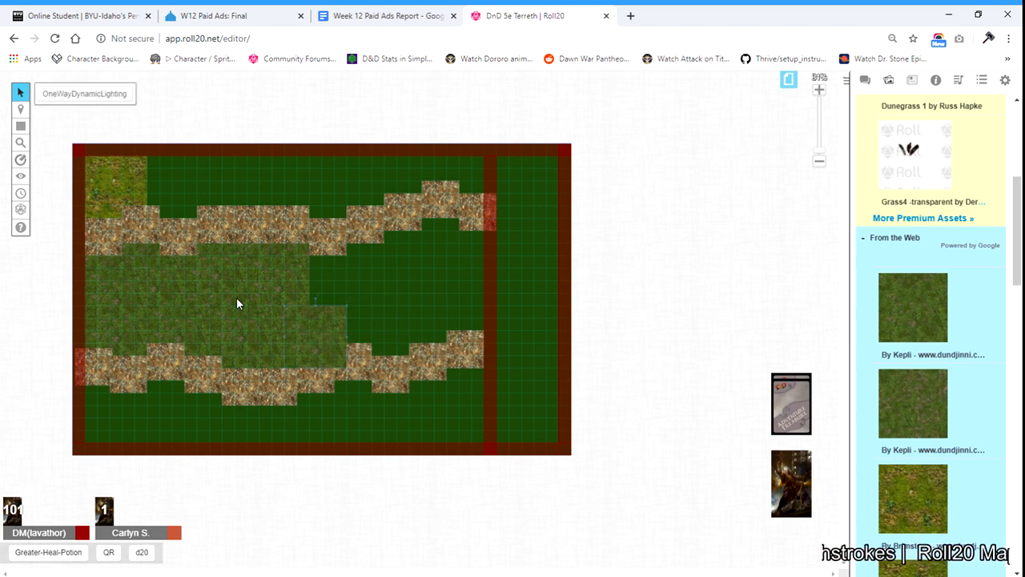
scroll(918, 407, down, 1)
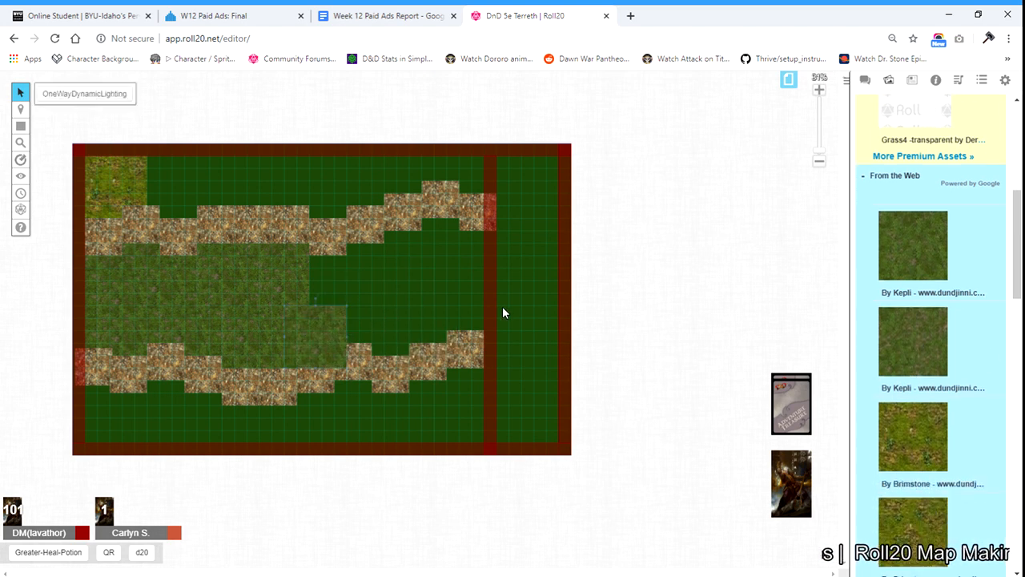
right_click(347, 330)
click(361, 297)
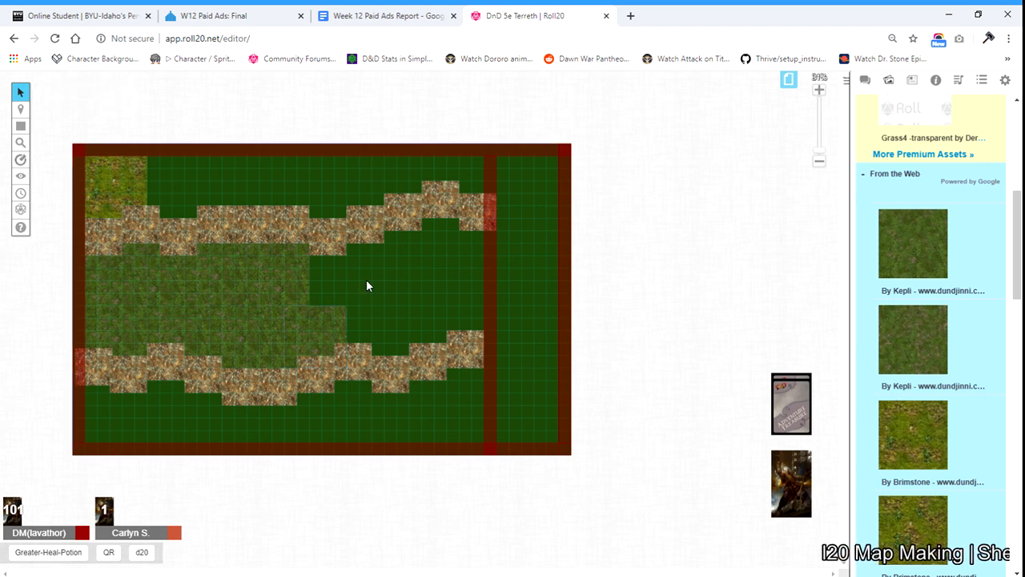
key(ctrl+v)
drag(365, 278, 344, 275)
right_click(343, 274)
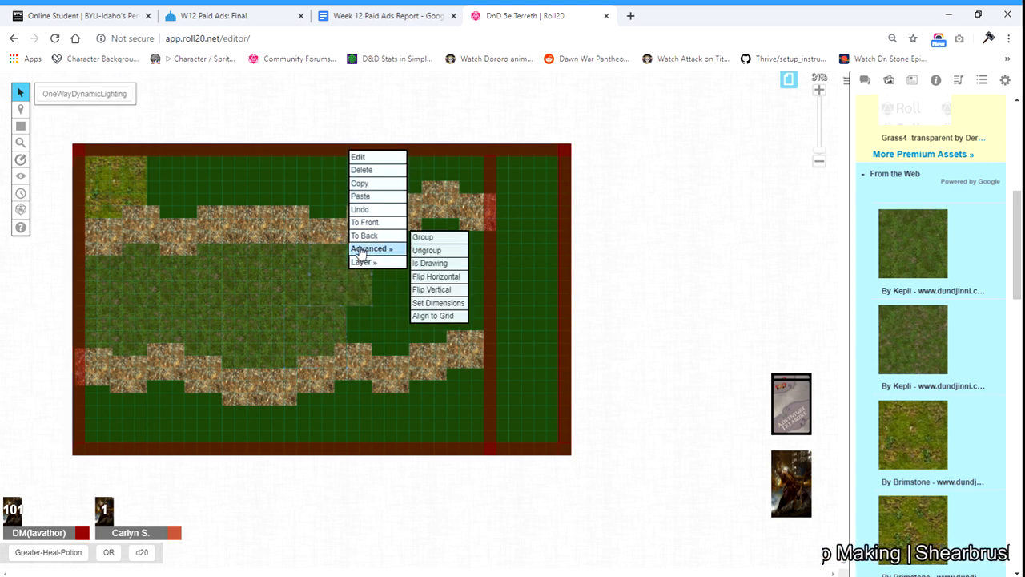
click(369, 233)
Paste two Kepli grass tiles where the upper stone row rises, one above the lower stones and one under the upper stones, sent to back
key(ctrl+v)
drag(402, 288, 369, 323)
right_click(378, 321)
click(393, 292)
key(ctrl+v)
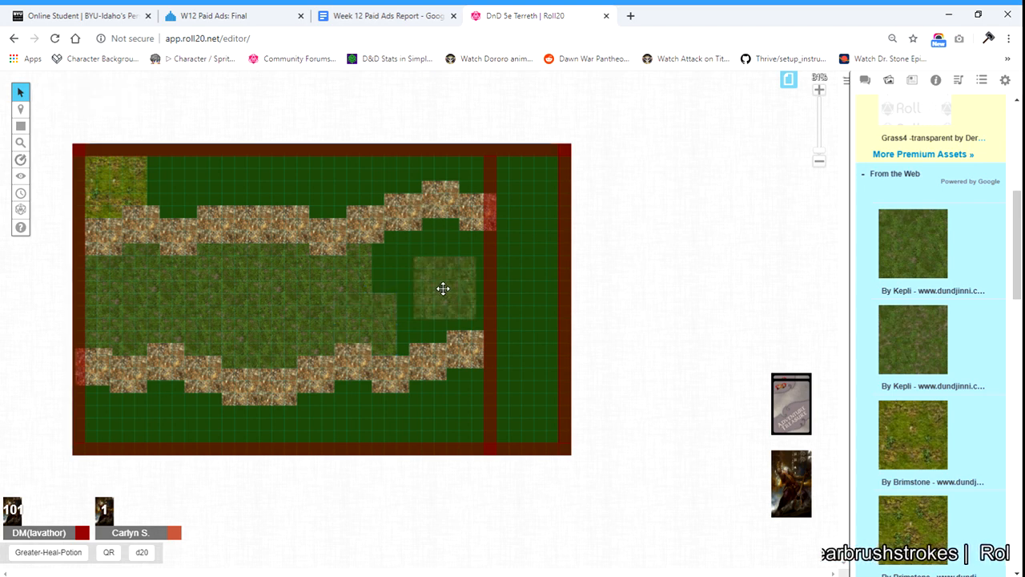
drag(442, 288, 454, 252)
right_click(406, 257)
click(431, 225)
Fill the rest of the middle area up to the inner red border with three Kepli grass tiles and send them to the back
key(ctrl+v)
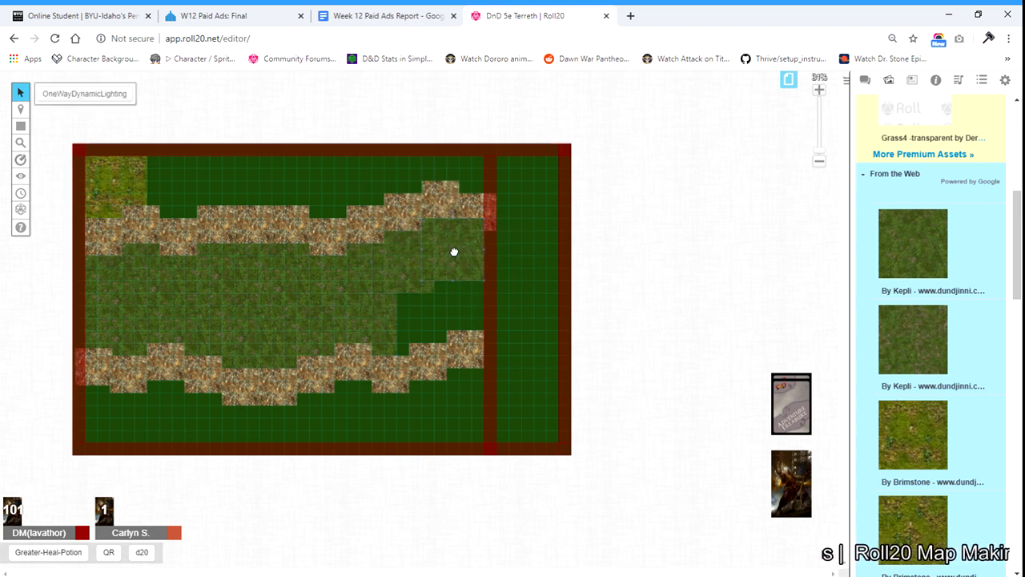
right_click(453, 251)
click(479, 218)
key(ctrl+v)
drag(453, 329, 453, 305)
right_click(453, 304)
click(471, 273)
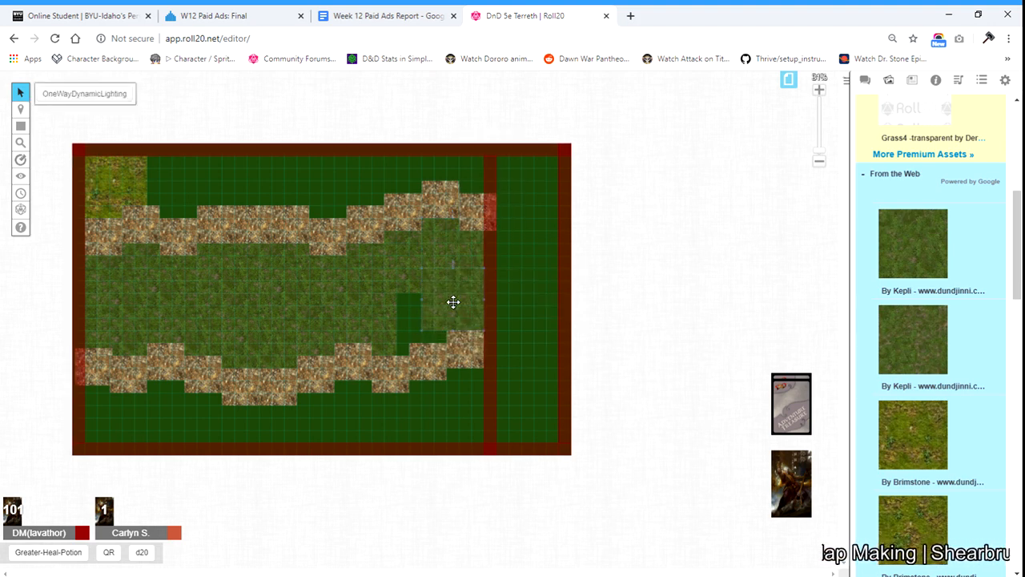
drag(415, 316, 414, 317)
right_click(414, 316)
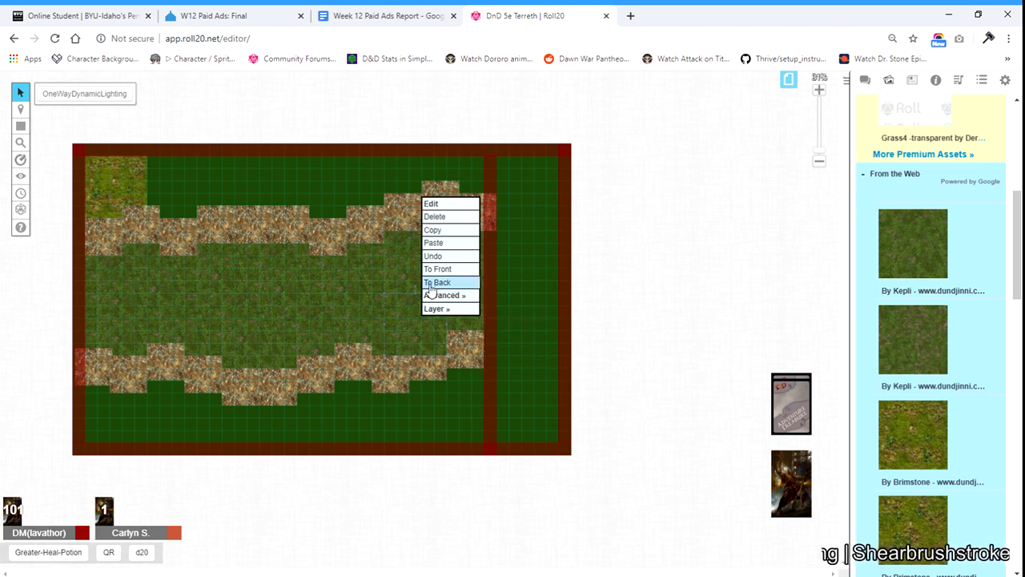
click(431, 285)
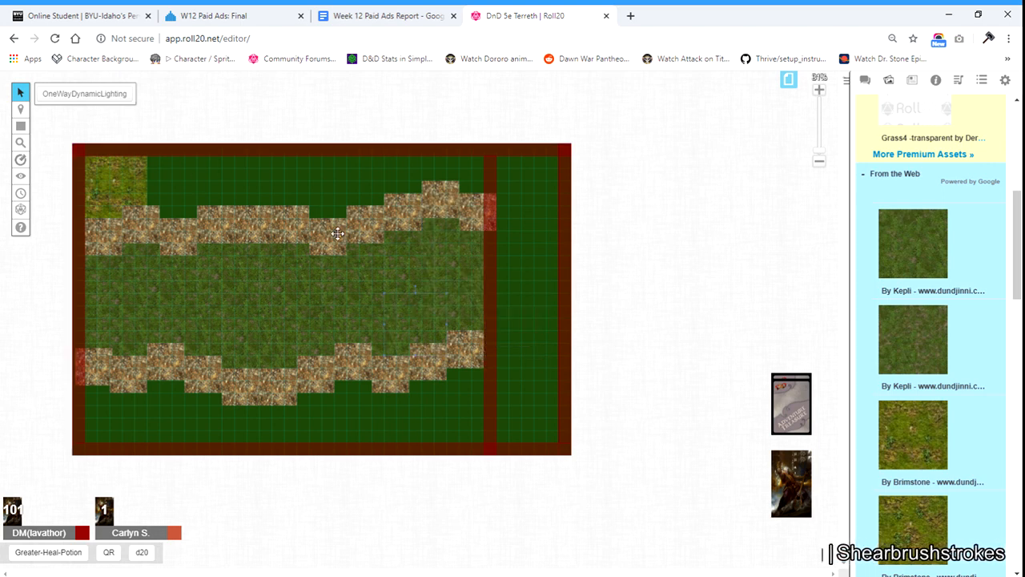
Paste two Brimstone grass tiles in a row beside the upper-left one along the upper border and send them behind the stones
key(ctrl+v)
right_click(178, 189)
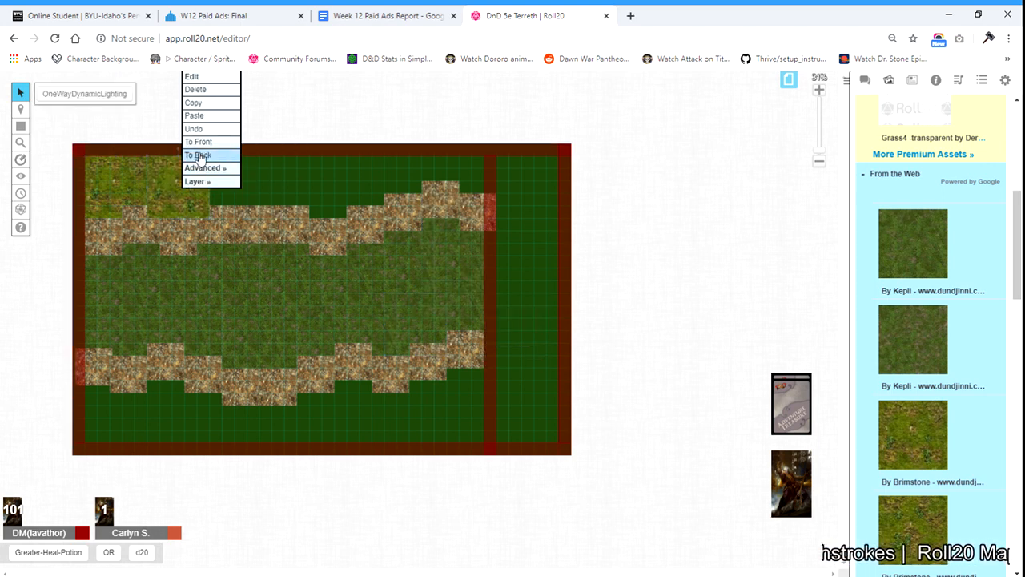
click(202, 158)
key(ctrl+v)
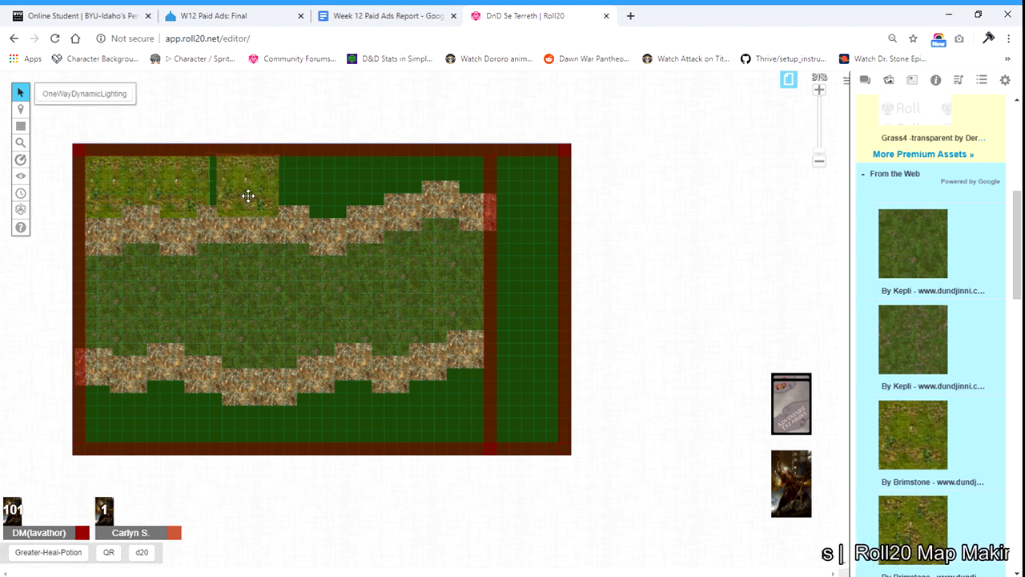
click(276, 160)
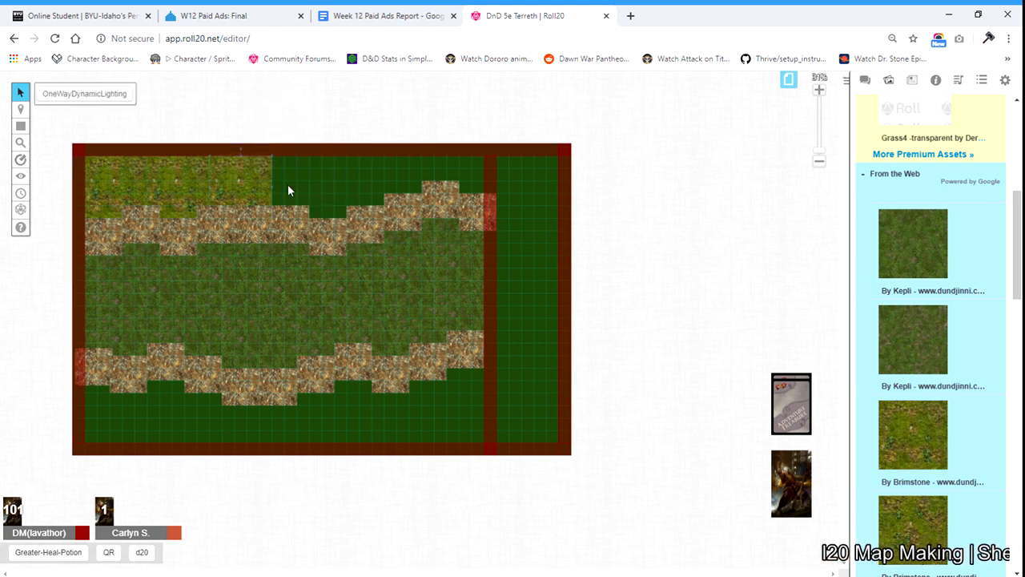
Continue the Brimstone grass strip above the upper stone row with two more pasted tiles, sending each to the back
key(ctrl+v)
drag(280, 184, 362, 187)
right_click(299, 188)
click(316, 153)
key(ctrl+v)
right_click(362, 187)
click(384, 154)
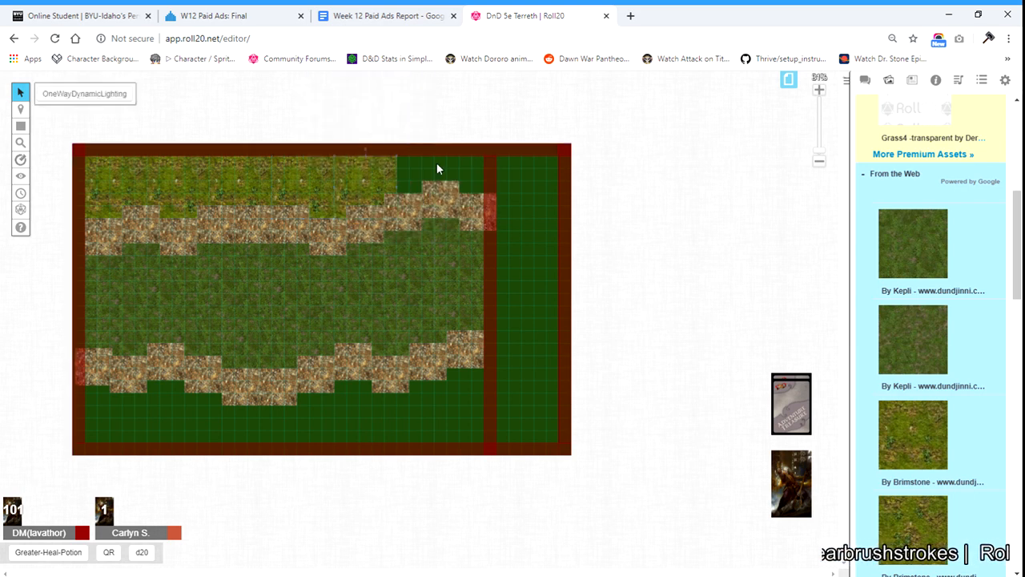
Finish the Brimstone grass strip up to the inner red border with two overlapping tiles sent behind the stones
key(ctrl+v)
drag(421, 184, 448, 183)
right_click(427, 193)
click(448, 158)
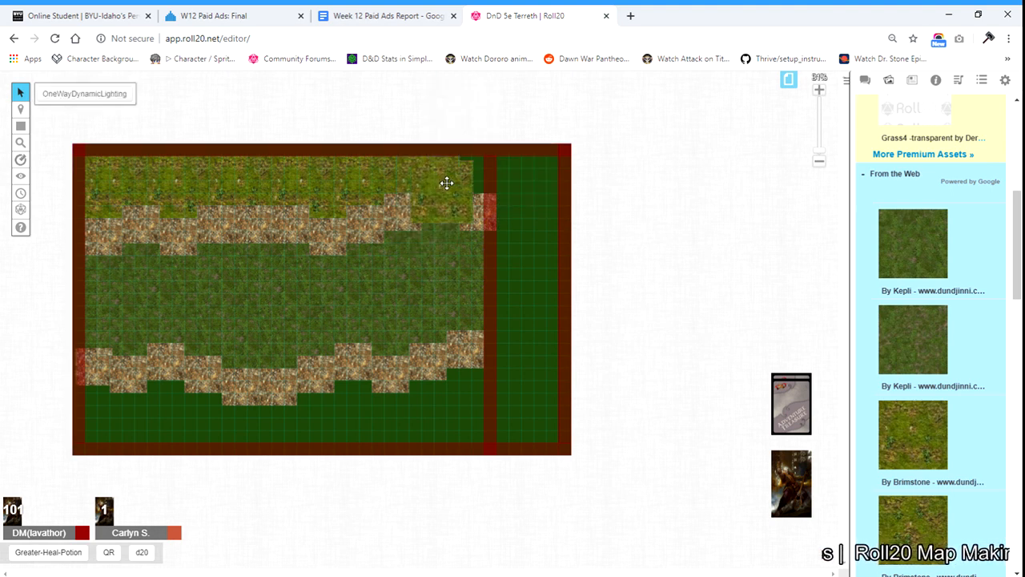
right_click(451, 185)
click(470, 151)
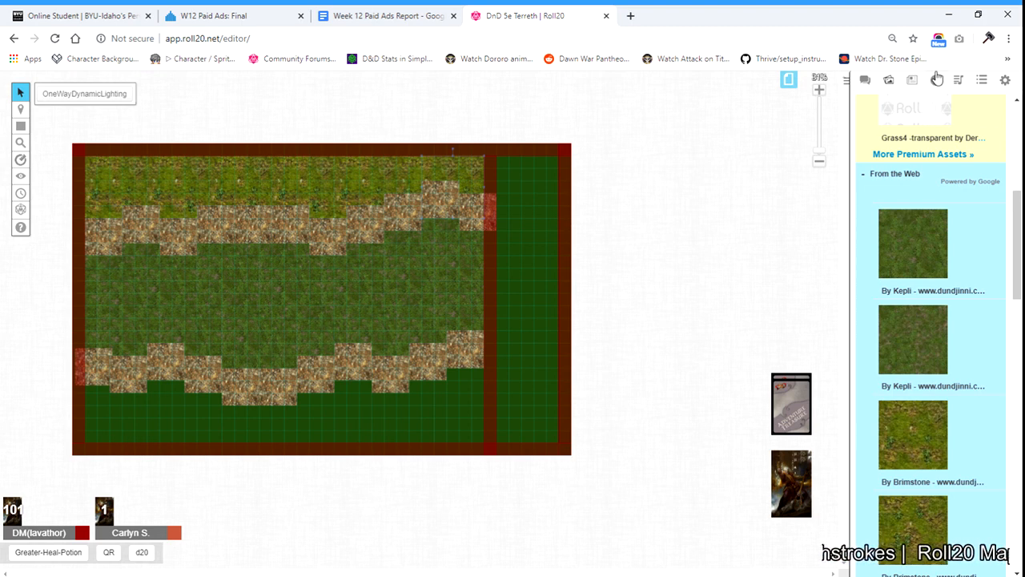
click(342, 363)
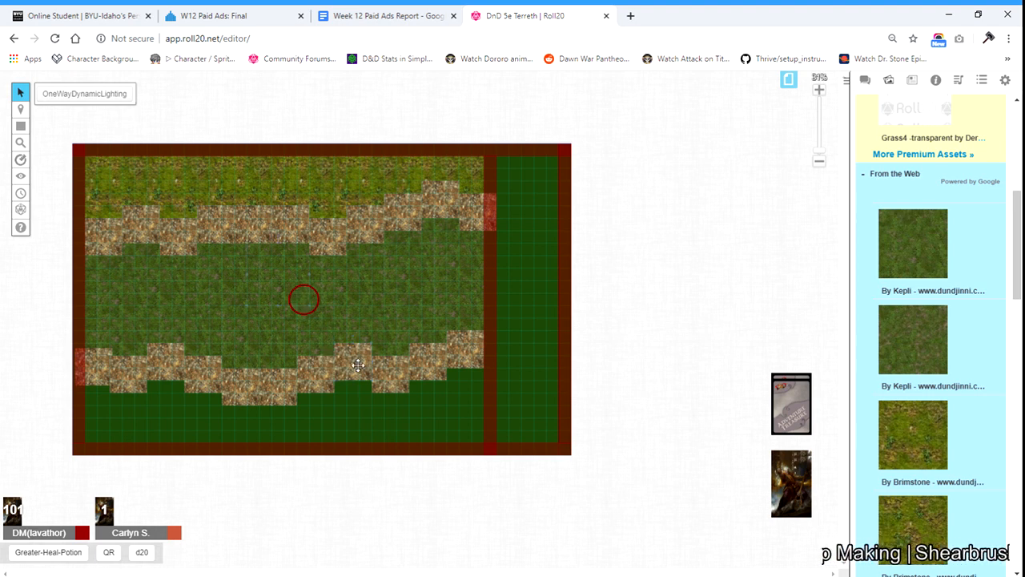
click(350, 337)
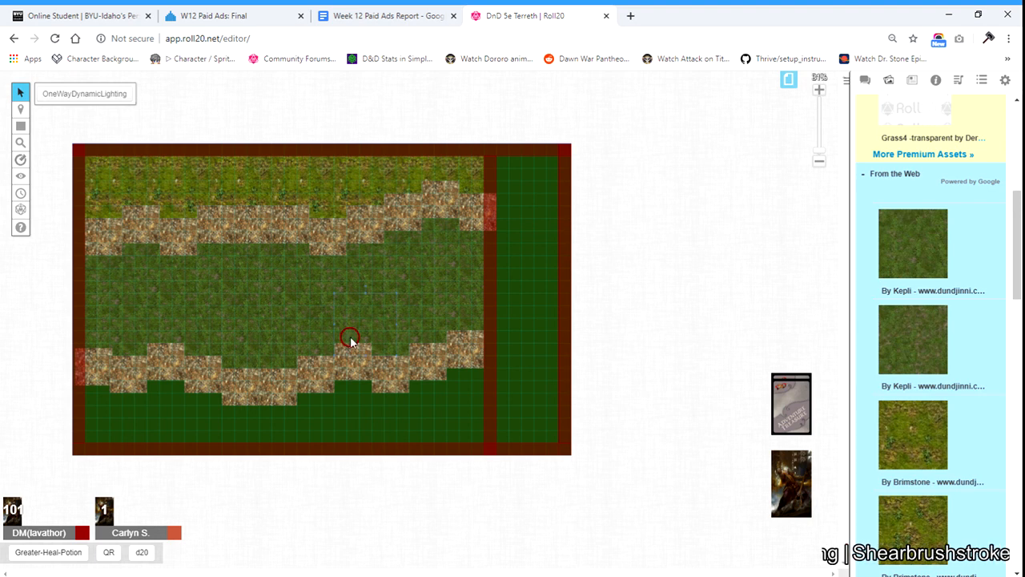
click(353, 388)
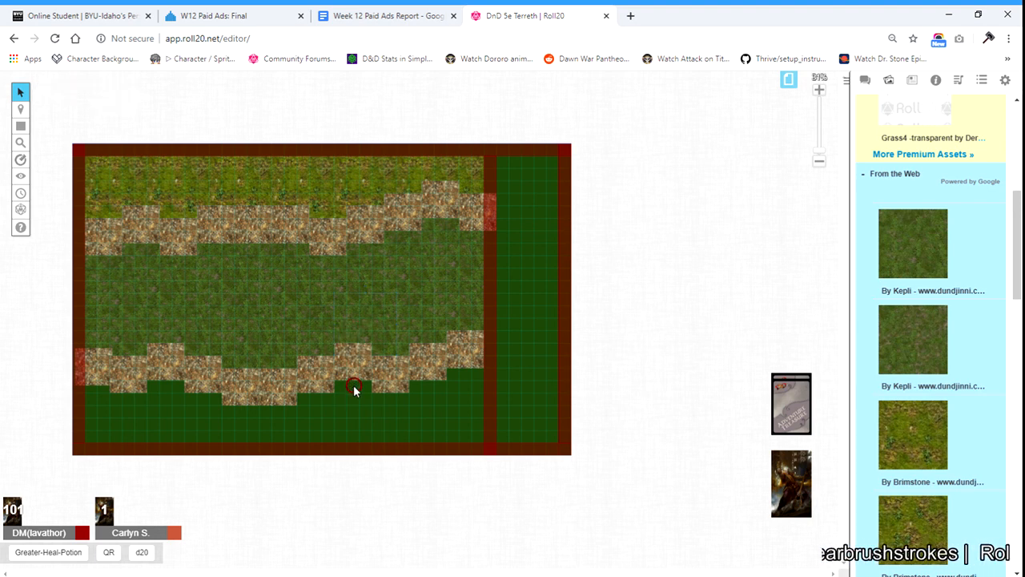
Search the art library's tokens for a ladder
click(911, 81)
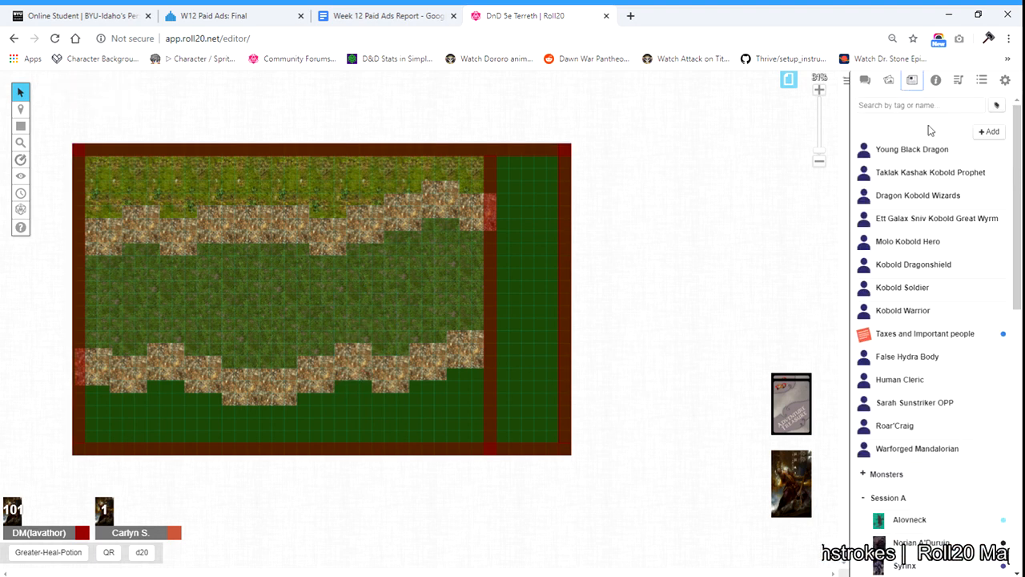
click(890, 83)
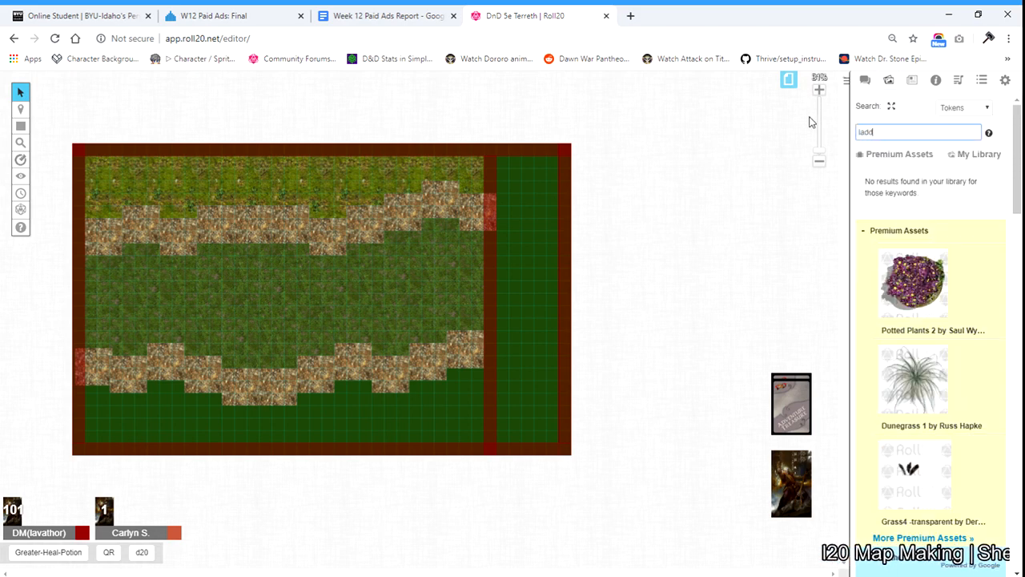
key(Return)
Place greytale's wooden ladder token on the map at the lower edge of the upper stone row
scroll(943, 234, down, 5)
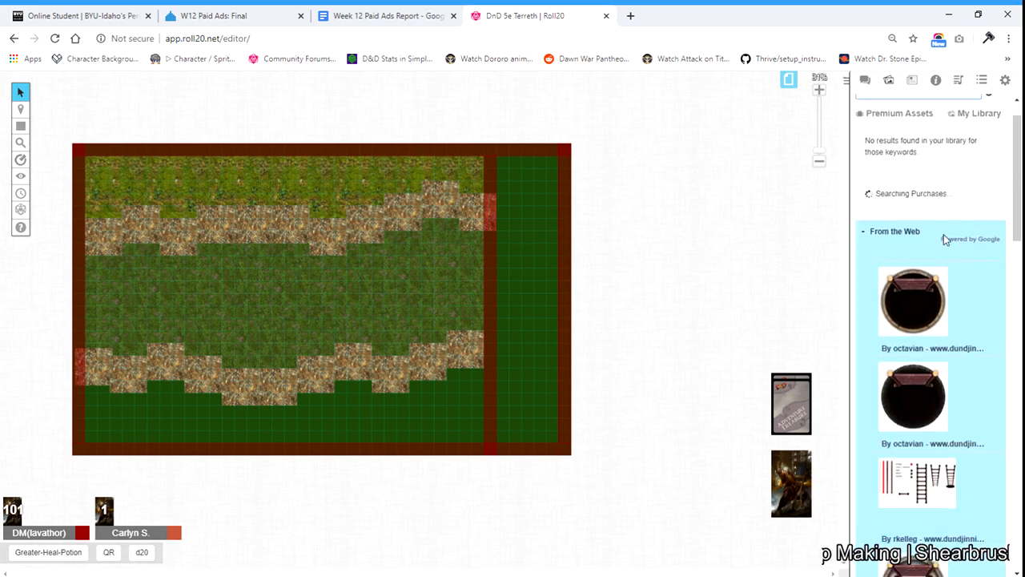
scroll(947, 234, down, 15)
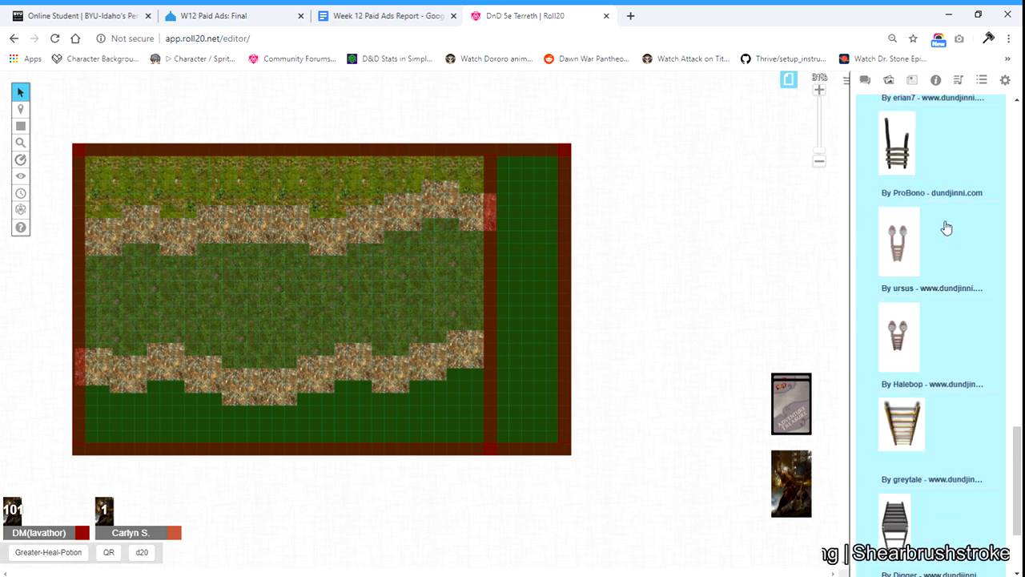
scroll(951, 236, down, 2)
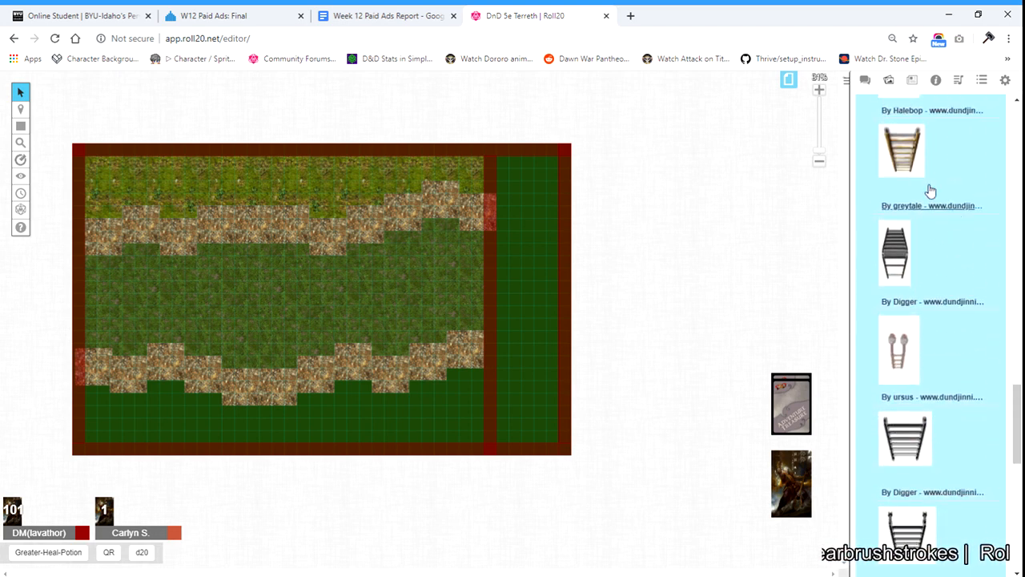
drag(902, 164, 311, 258)
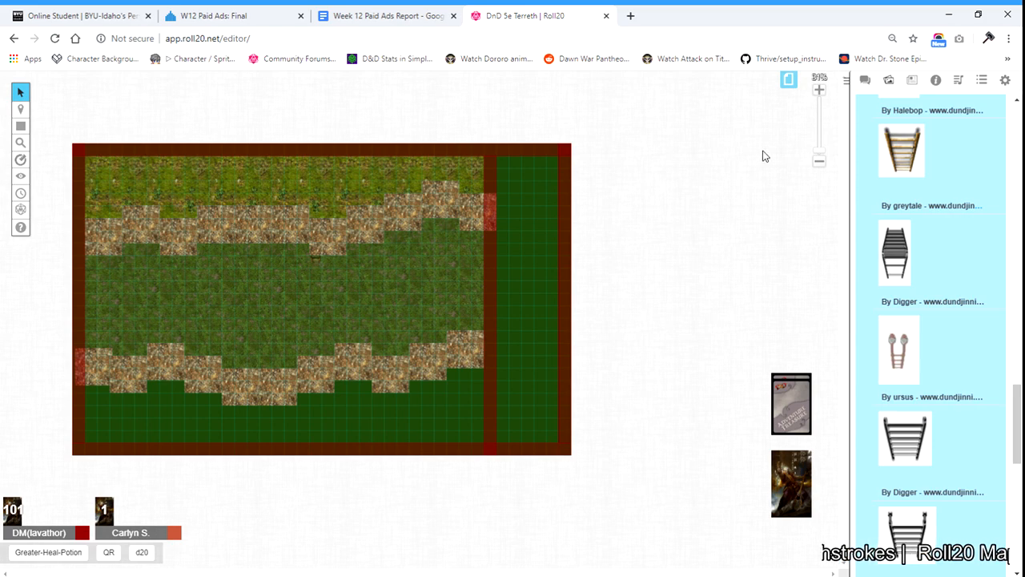
drag(817, 151, 817, 150)
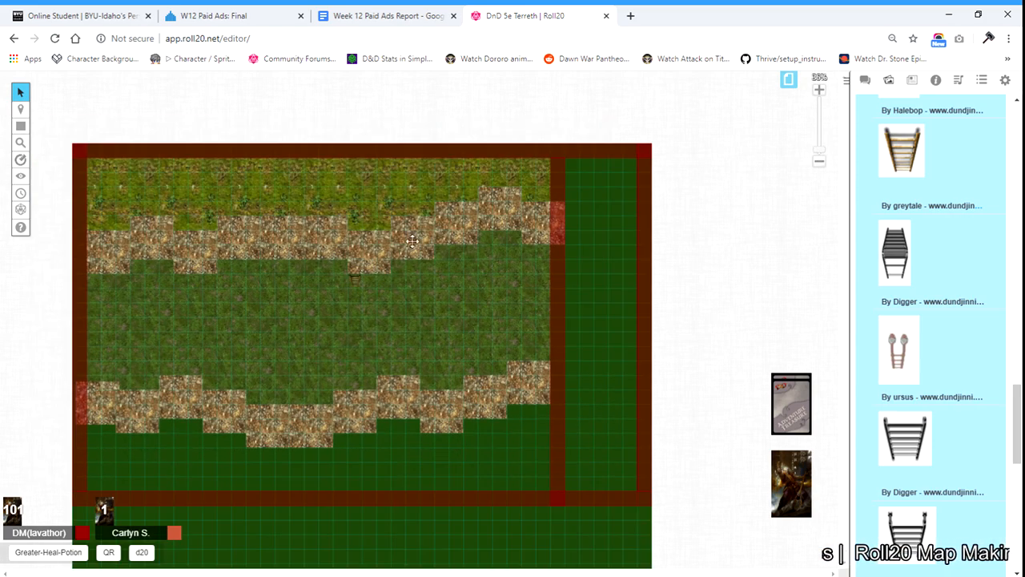
Move the ladder to the second notch of the upper stone row and stretch it to span the cliff height
click(357, 281)
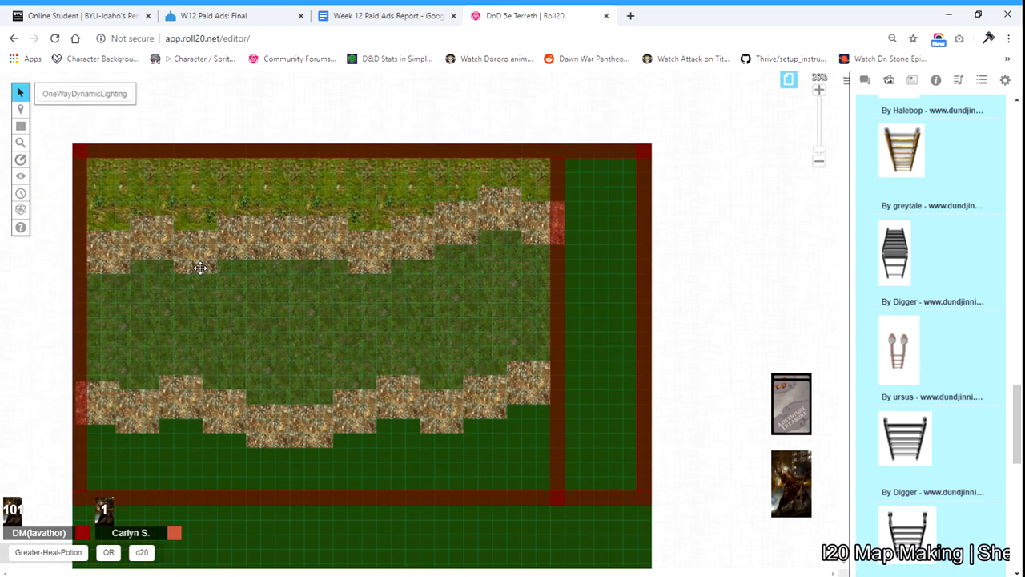
drag(196, 260, 194, 218)
drag(195, 275, 196, 290)
click(624, 307)
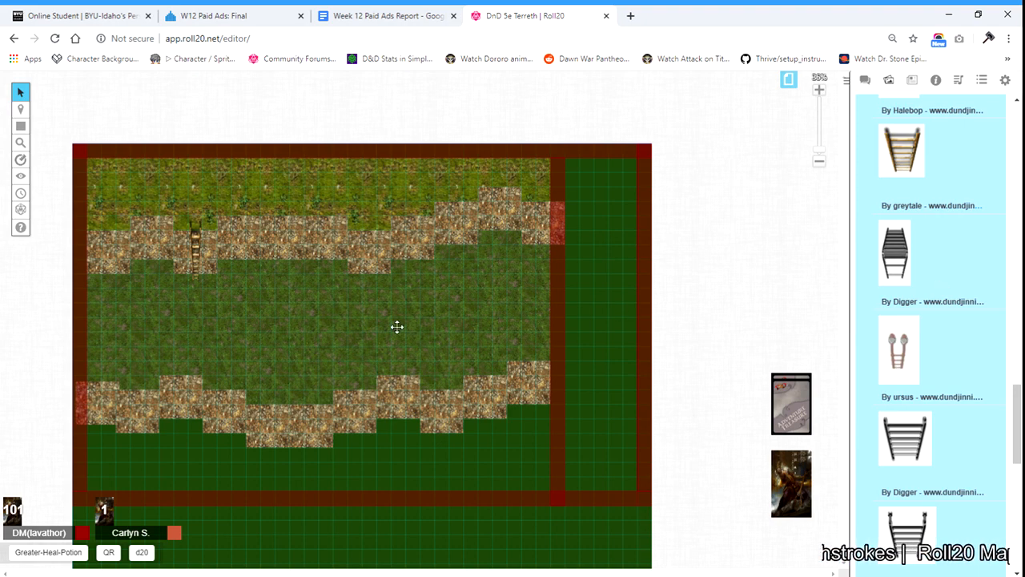
Search the art library's tokens for stairs
scroll(966, 232, down, 1)
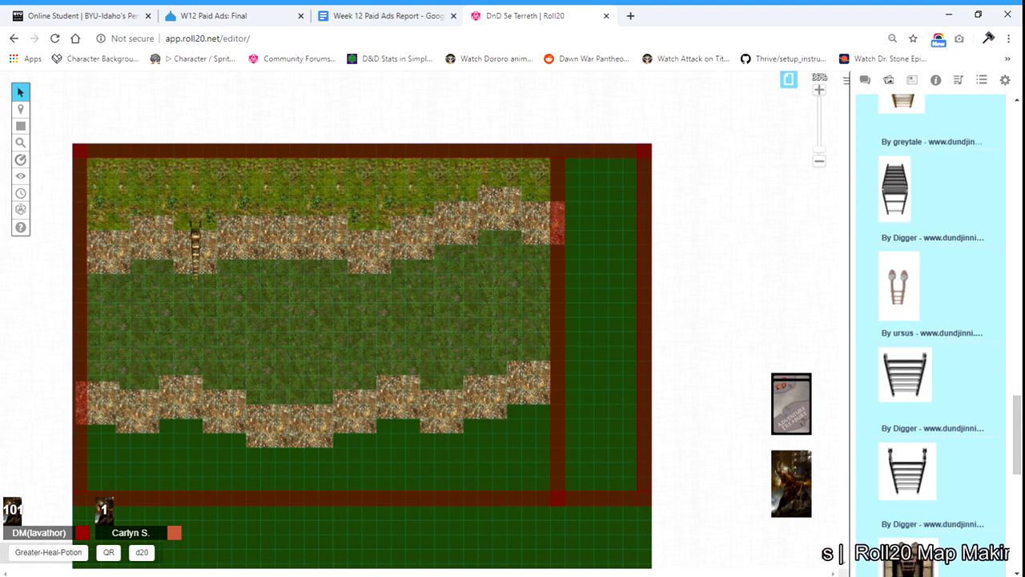
drag(1016, 415, 1004, 113)
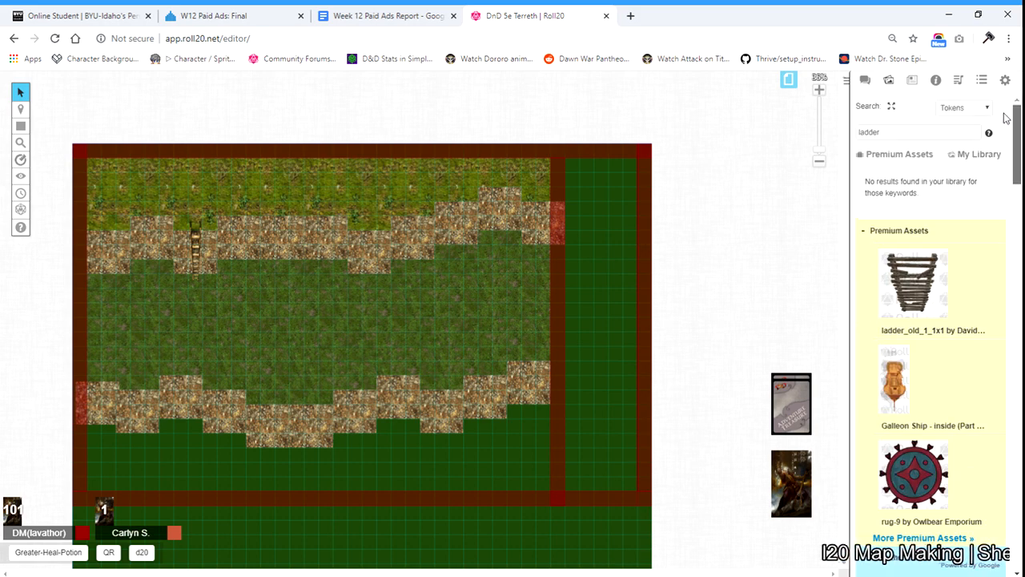
double_click(954, 133)
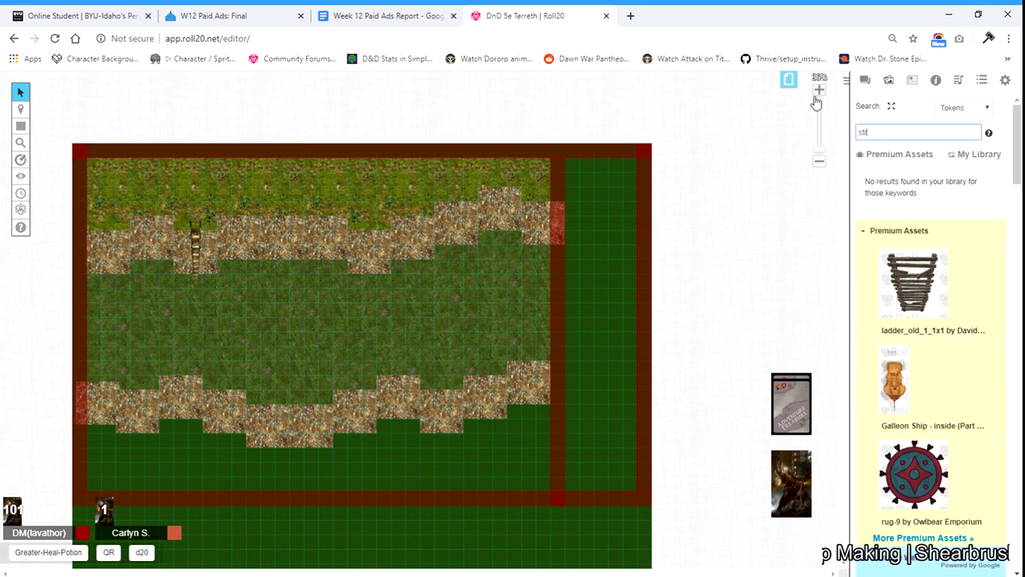
key(Return)
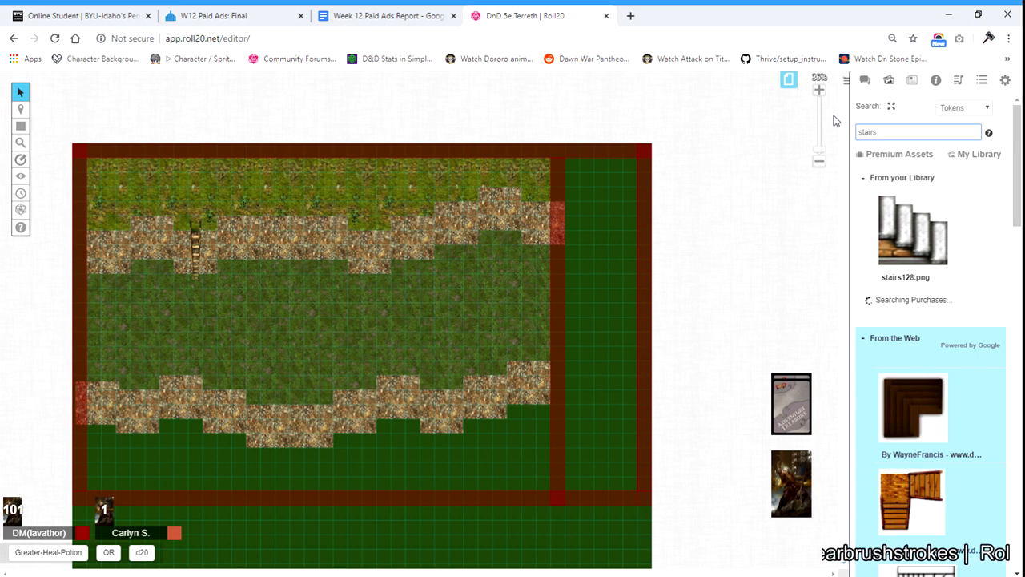
Place Bogie's dark stone stairs token across the upper stone row, just beyond the ladder
scroll(953, 201, down, 4)
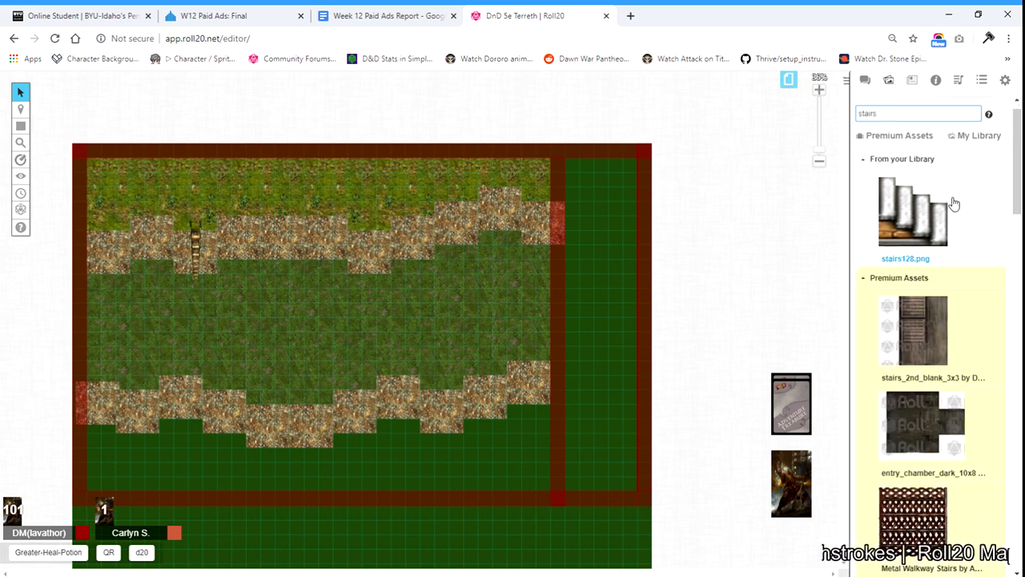
scroll(929, 198, down, 10)
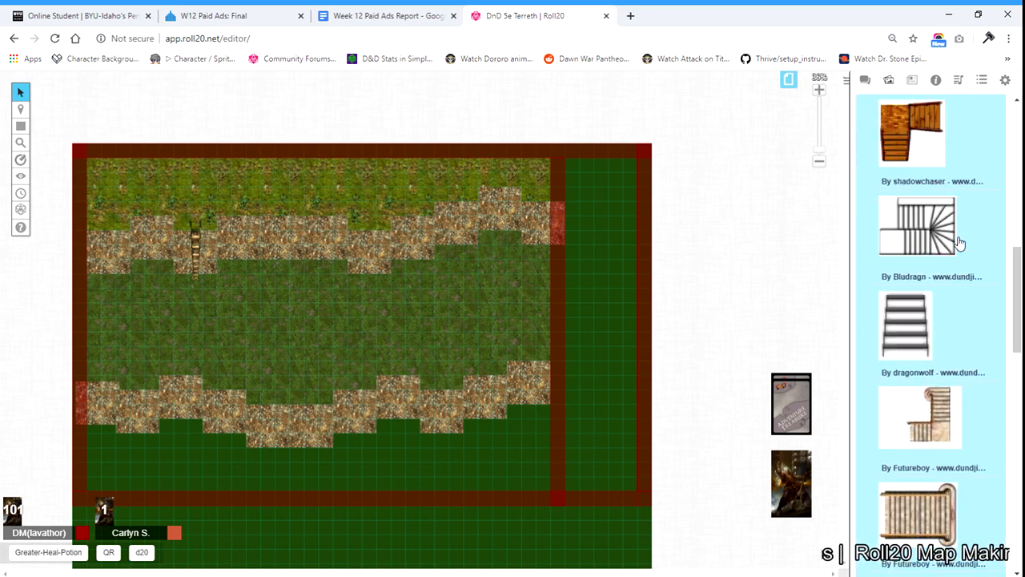
drag(927, 306, 245, 200)
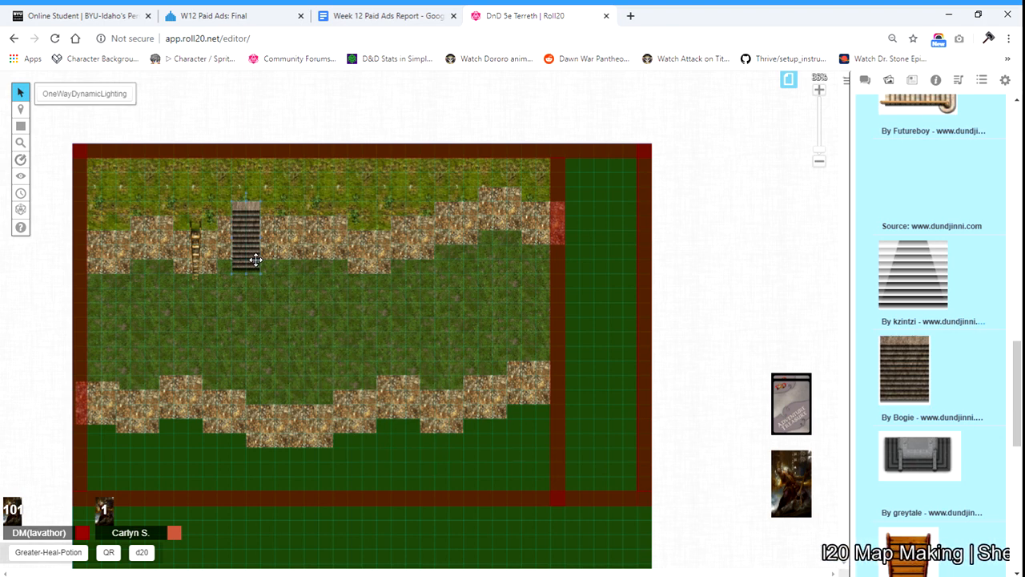
Paste a copy of the stairs across the lower stone row near the inner red border, raising two neighbouring stone tiles one square
key(ctrl+v)
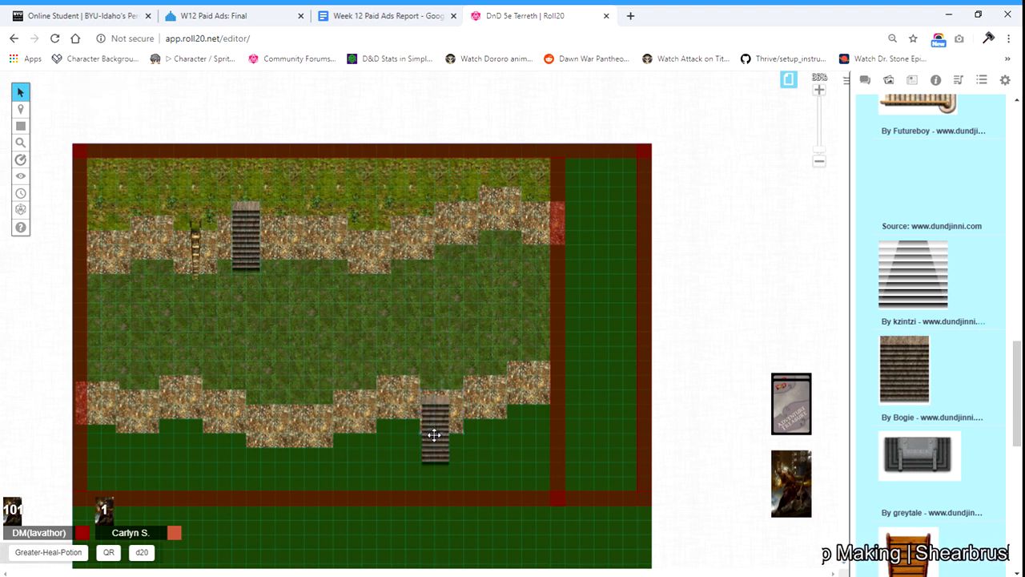
drag(435, 435, 506, 453)
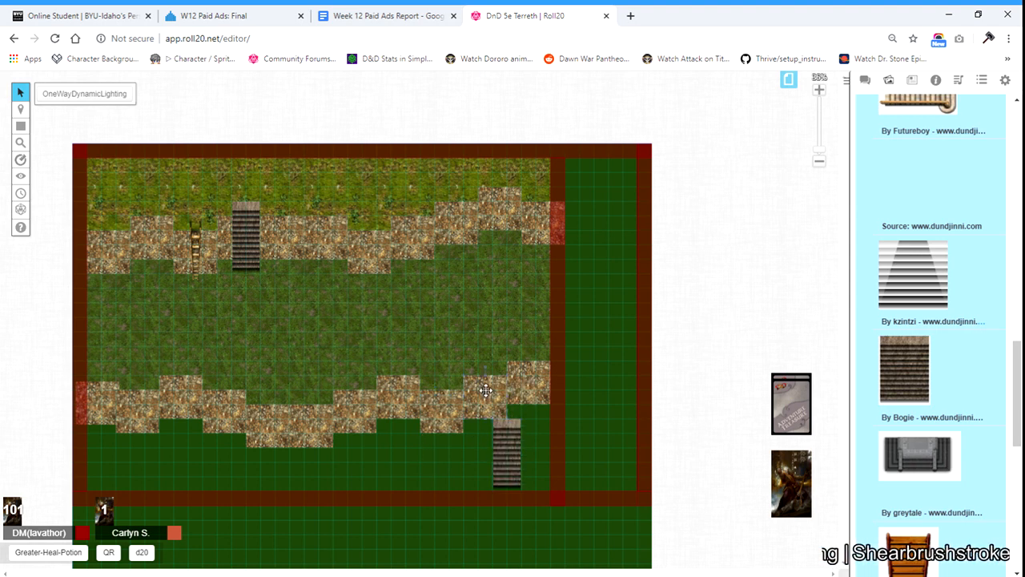
drag(486, 390, 440, 397)
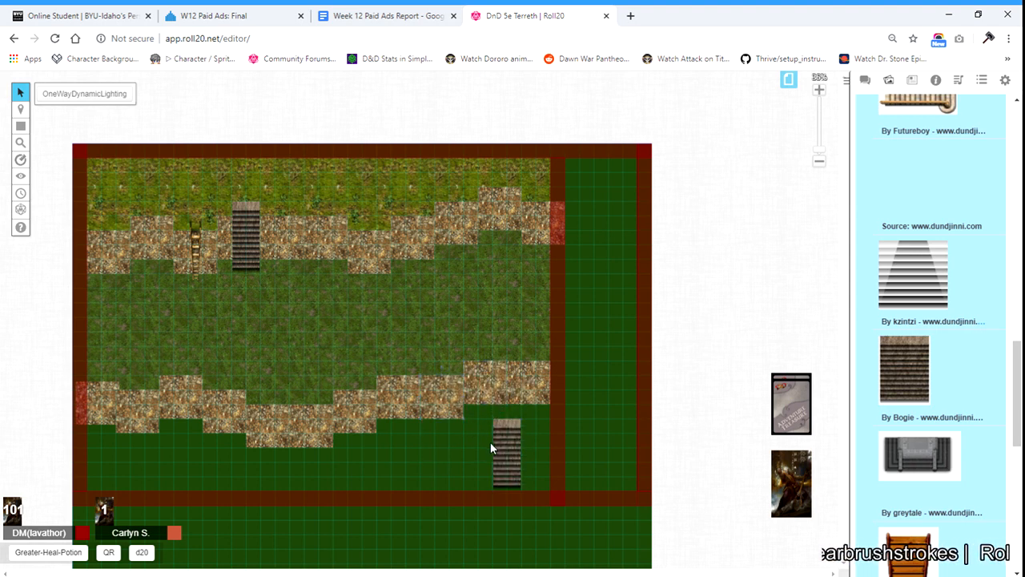
drag(491, 449, 511, 391)
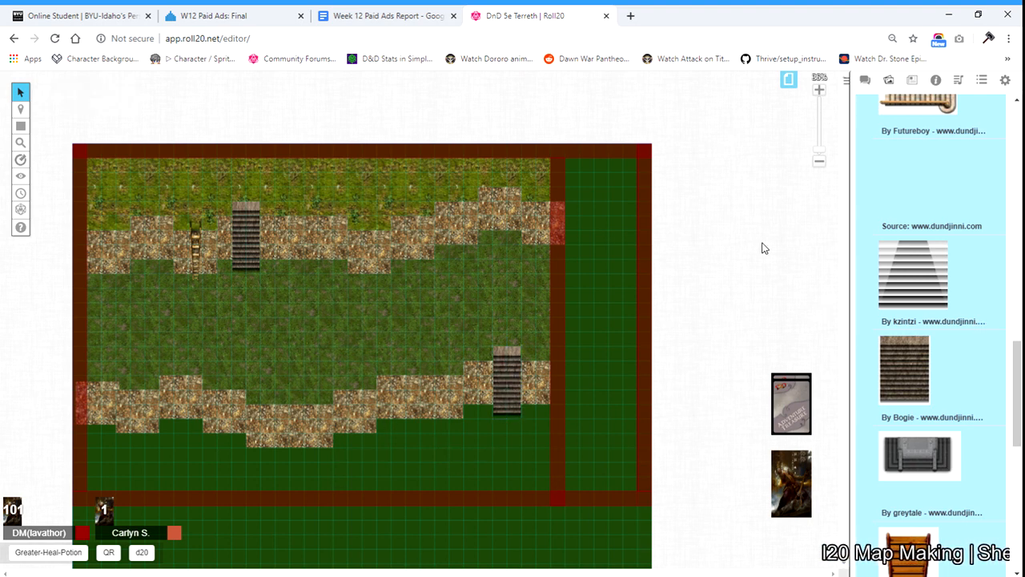
Search the art library's tokens for trees
drag(1017, 393, 1006, 115)
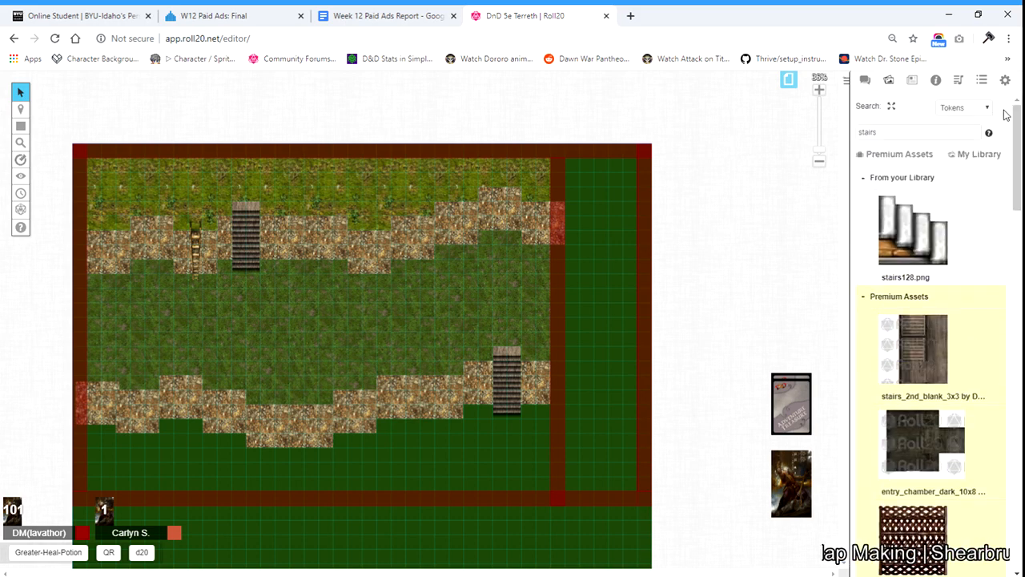
double_click(904, 133)
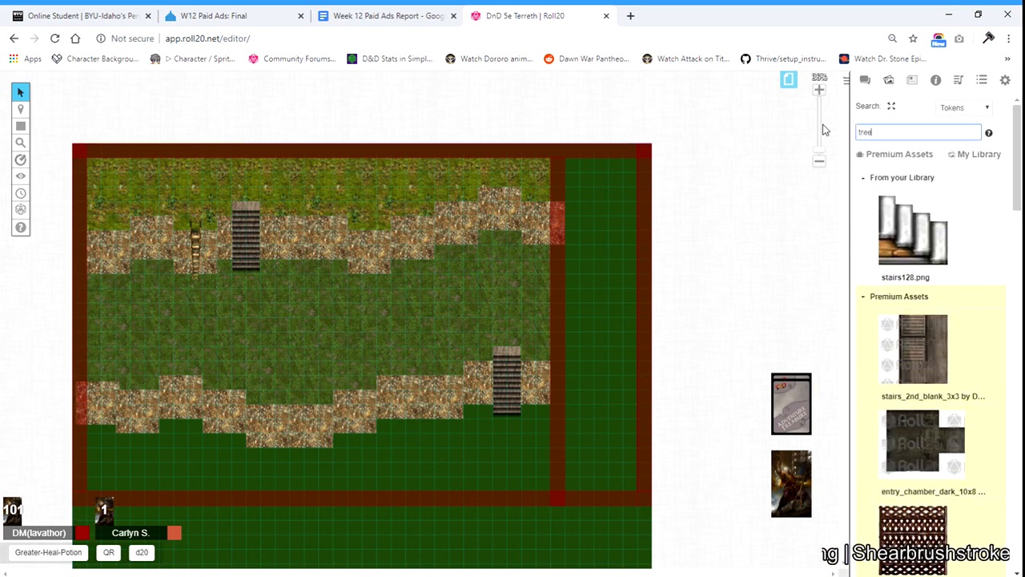
text(trees)
key(Return)
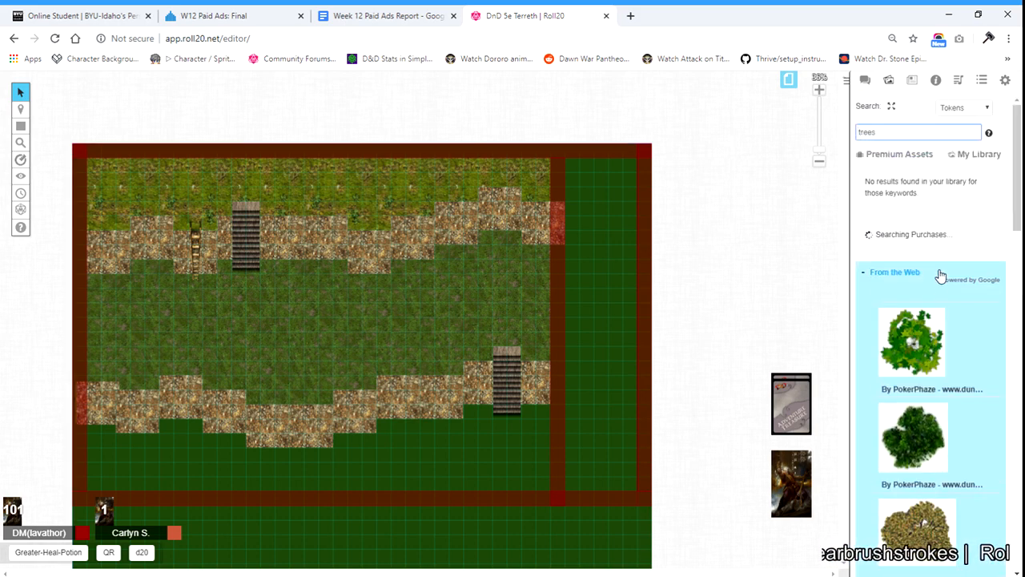
Place Bludragn's shadowed green tree in the centre of the middle grass area and enlarge it to about five squares across
scroll(926, 284, down, 3)
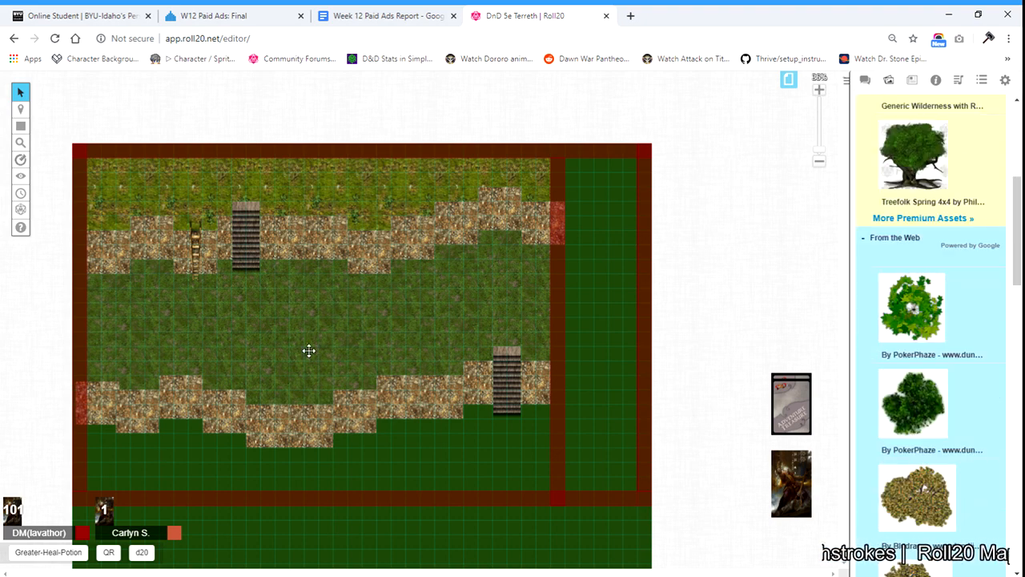
scroll(970, 298, down, 5)
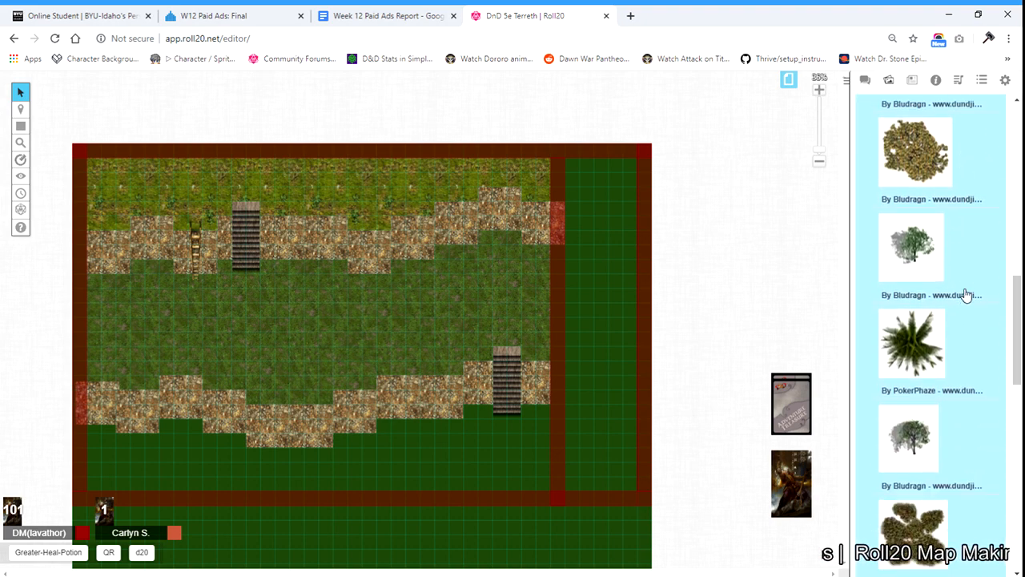
drag(917, 245, 376, 311)
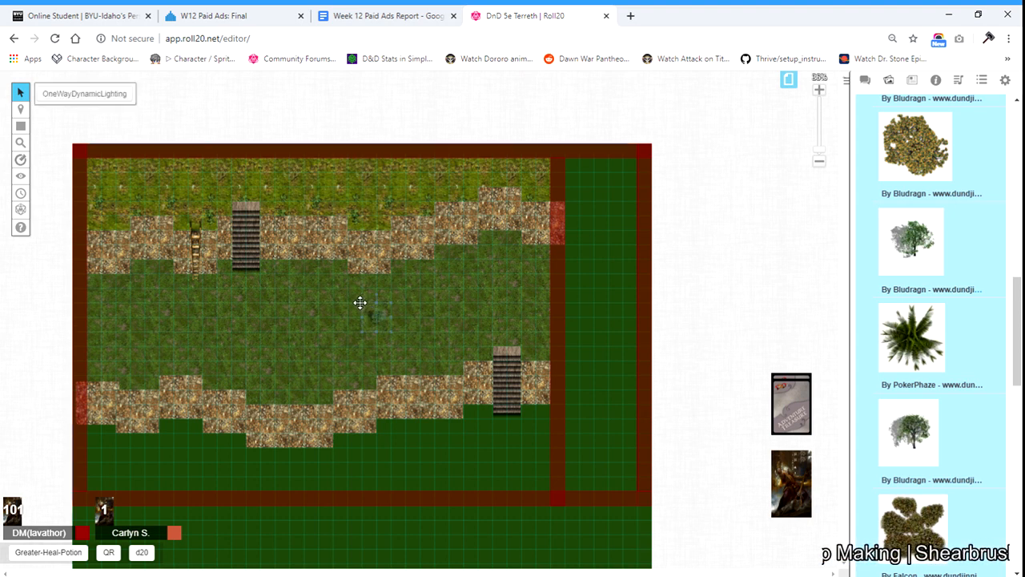
drag(362, 302, 271, 220)
drag(335, 277, 333, 316)
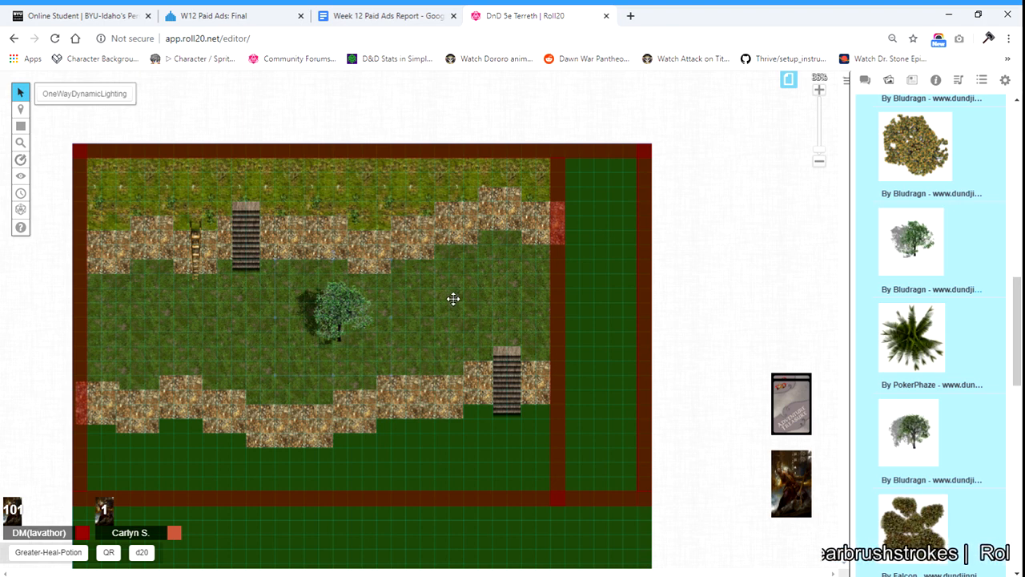
Paste three copies of the tree and stagger all four trees across the middle grass area
key(ctrl+v)
key(ctrl+v)
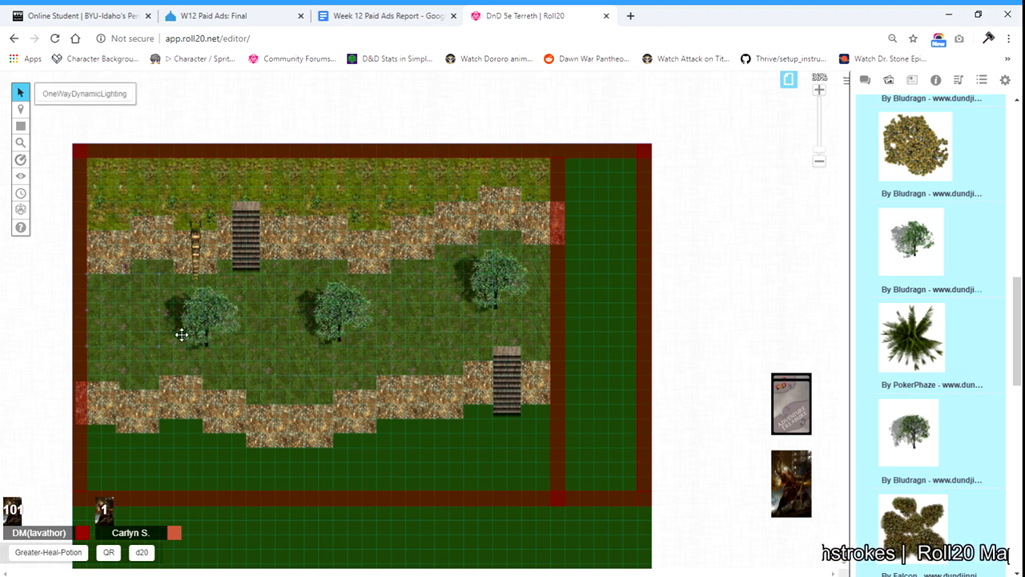
key(ctrl+v)
drag(116, 296, 125, 314)
drag(209, 325, 240, 350)
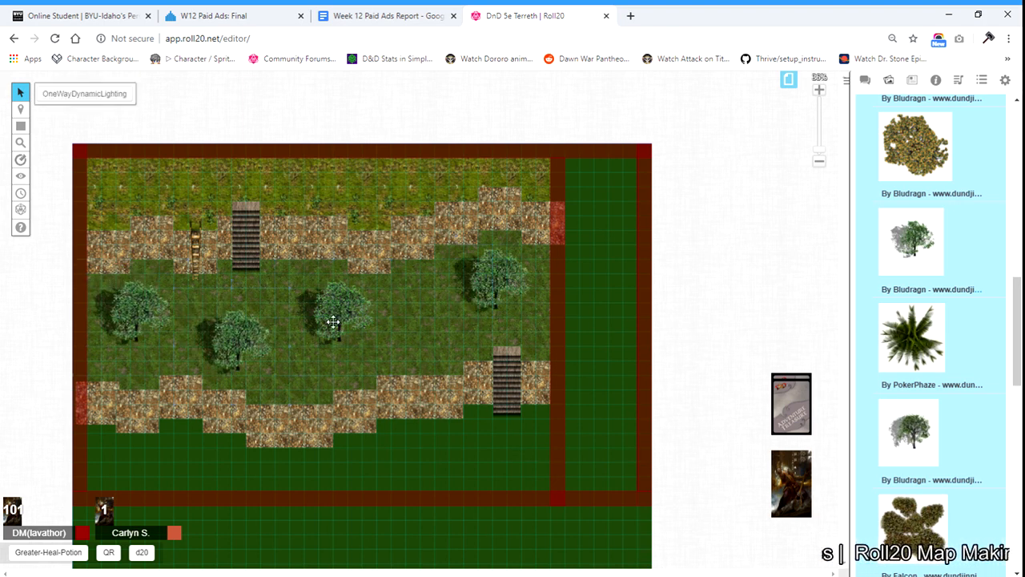
drag(338, 320, 319, 295)
drag(492, 290, 423, 328)
Place a second, greyer Bludragn tree on the plain green ground below the lower stone row
scroll(904, 443, down, 3)
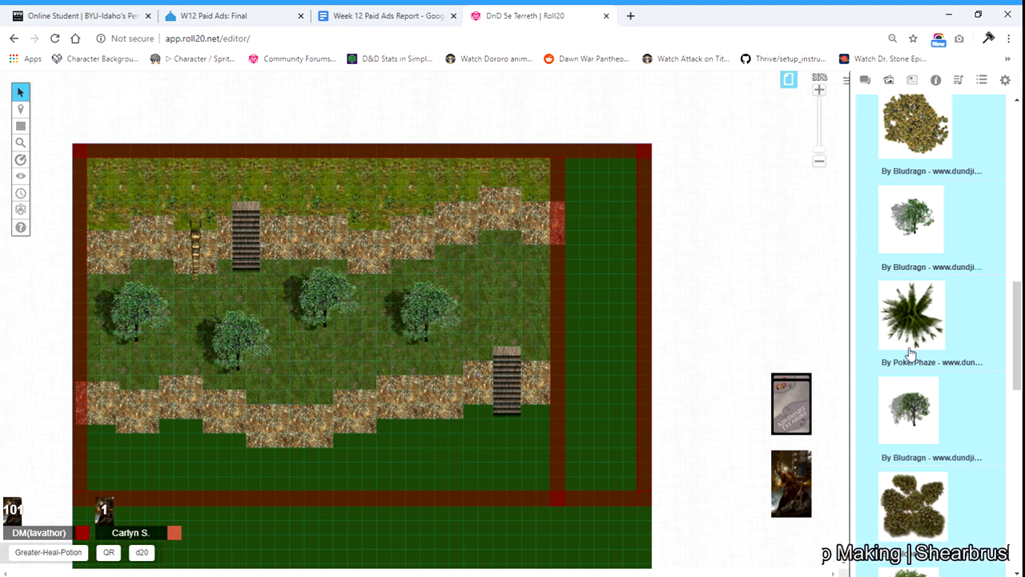
drag(905, 443, 499, 407)
click(461, 421)
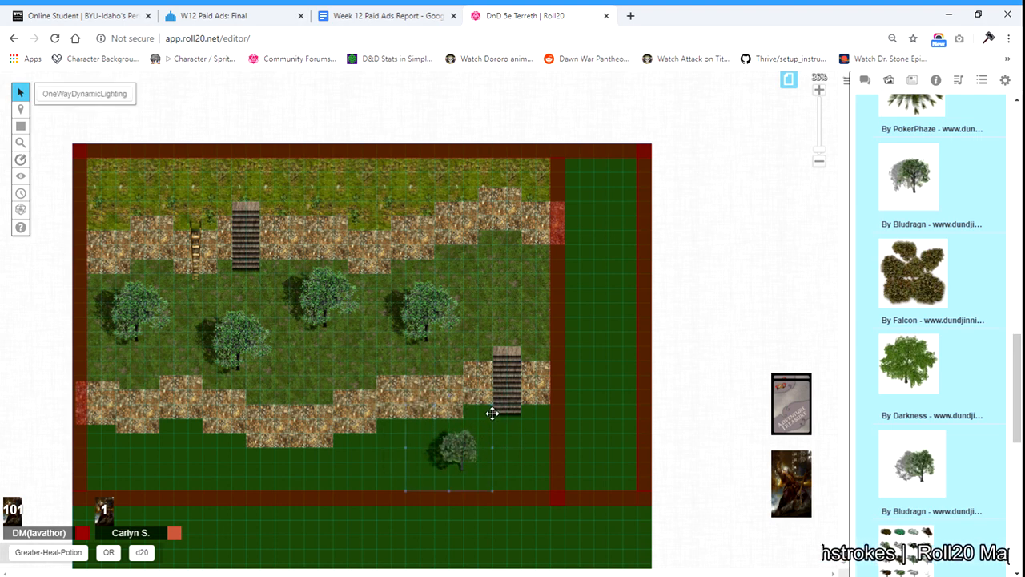
Vary the middle trees' sizes, enlarging the central one and shrinking the westernmost, and paste a large tree over the map's southwest border
click(340, 283)
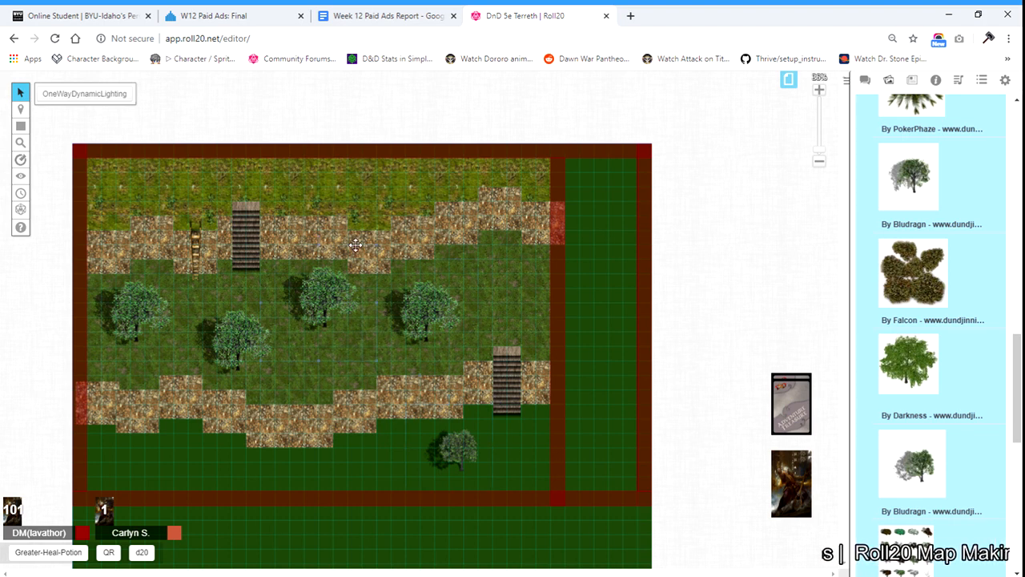
drag(376, 245, 391, 224)
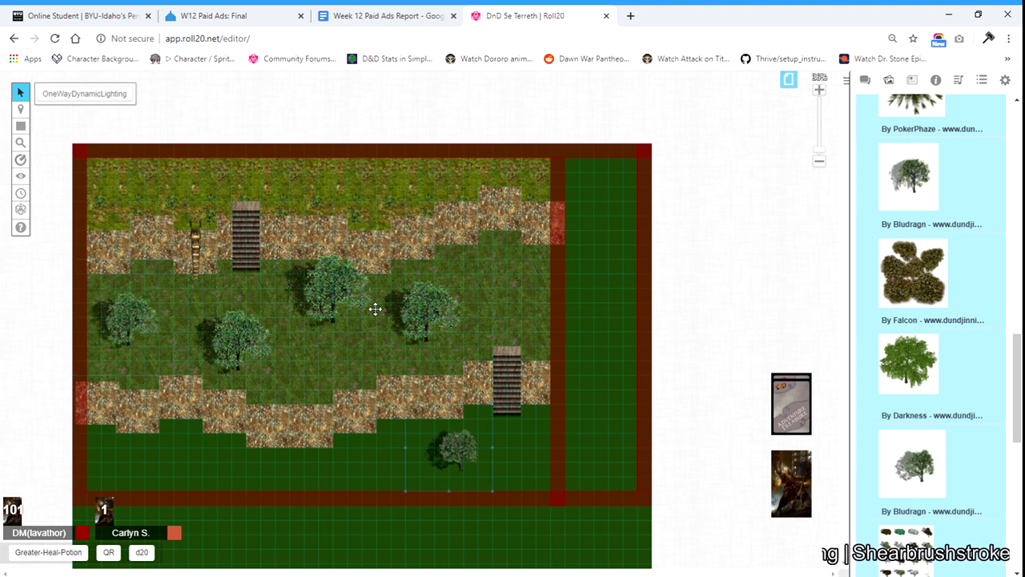
key(ctrl+v)
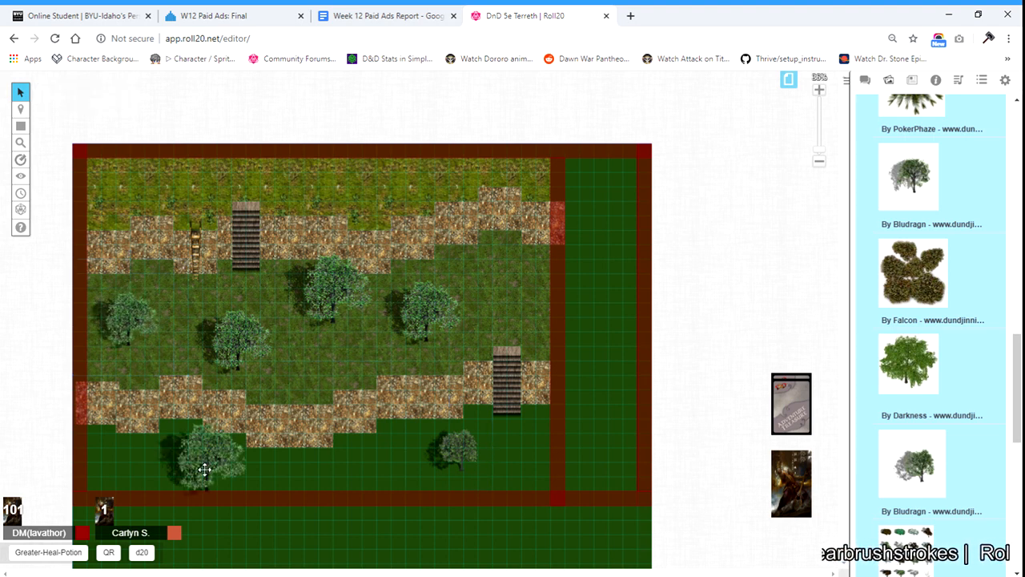
drag(204, 469, 144, 491)
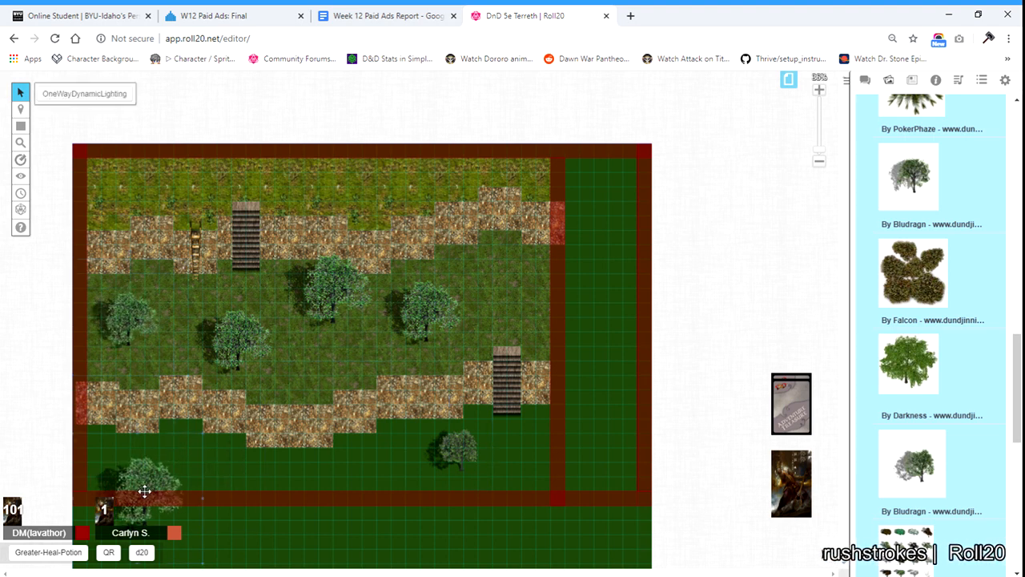
Copy the greyer tree and place the copy at the east end of the middle grass, above the lower stairs
click(454, 449)
key(ctrl+c)
key(ctrl+v)
drag(397, 473, 507, 268)
Enlarge the greyer tree below the lower stone row by about one third
click(467, 461)
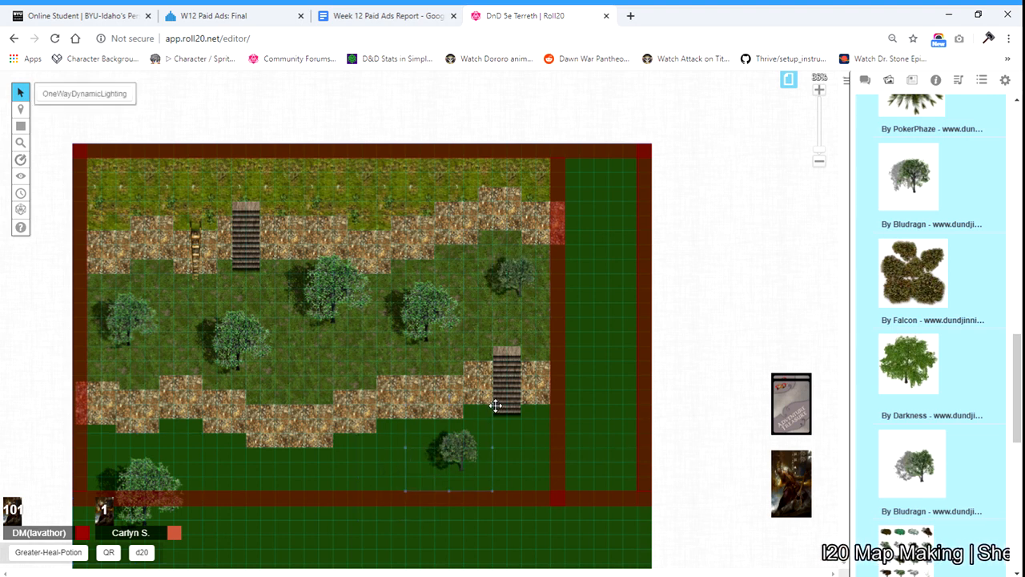
drag(494, 405, 509, 377)
drag(481, 452, 478, 457)
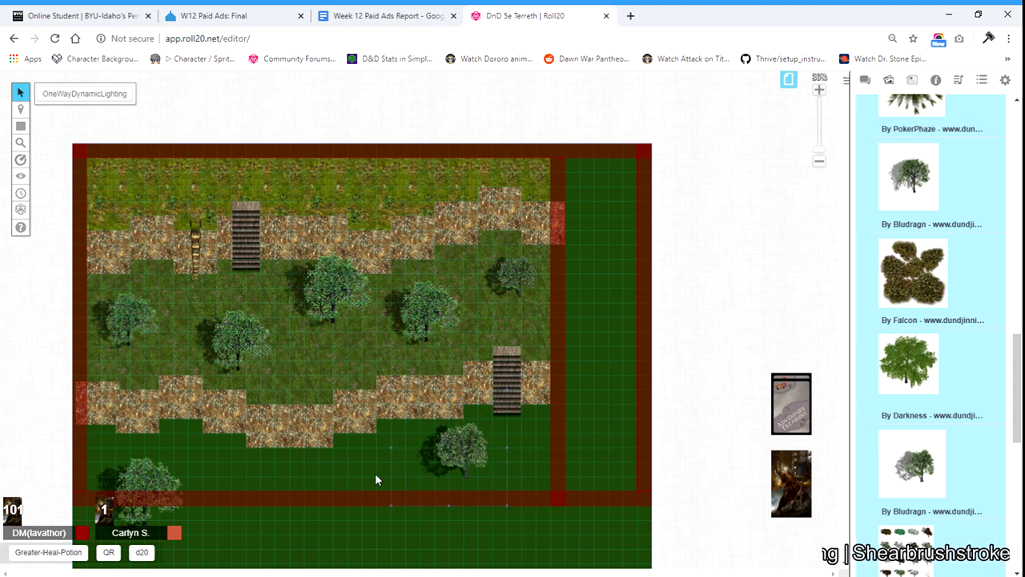
Paste four more greyer trees below the lower stone row and spread them along the southern strip
key(ctrl+v)
key(ctrl+v)
key(ctrl+v)
key(ctrl+v)
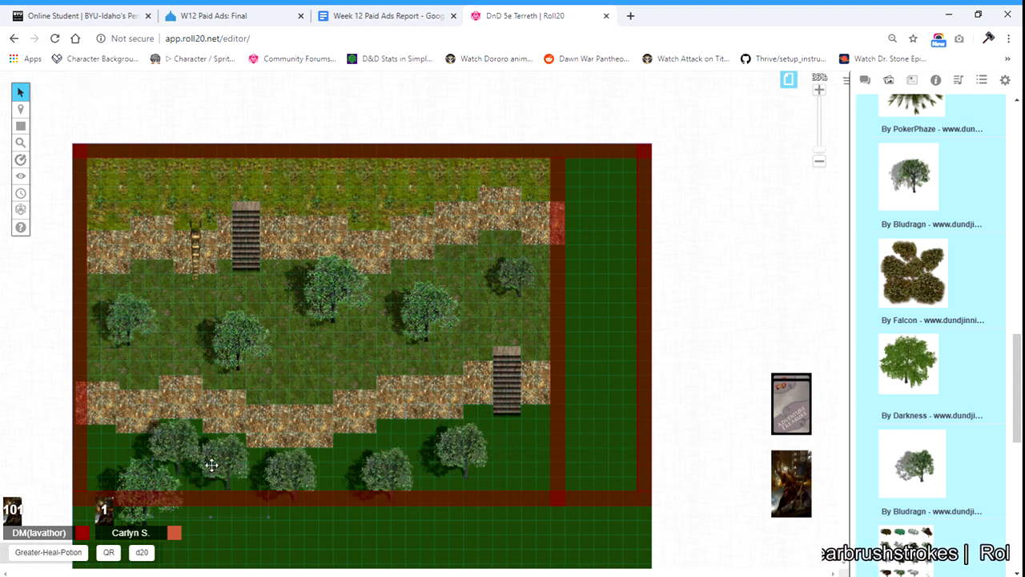
drag(165, 442, 160, 429)
drag(221, 459, 214, 472)
drag(290, 479, 274, 470)
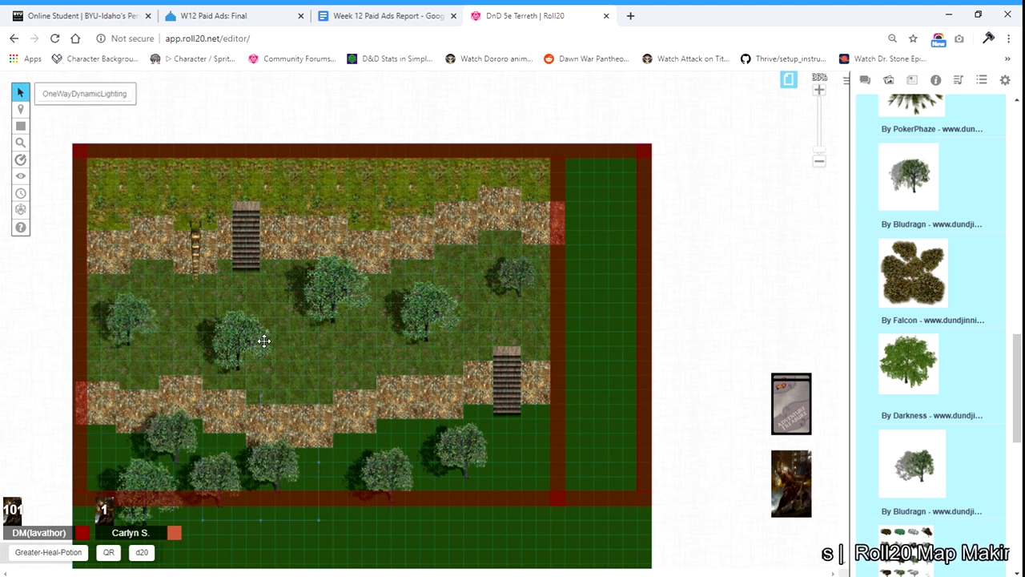
Copy the green tree and paste it twice below the lower stone row, mid-row and beside the inner red border
click(239, 316)
drag(338, 466, 325, 448)
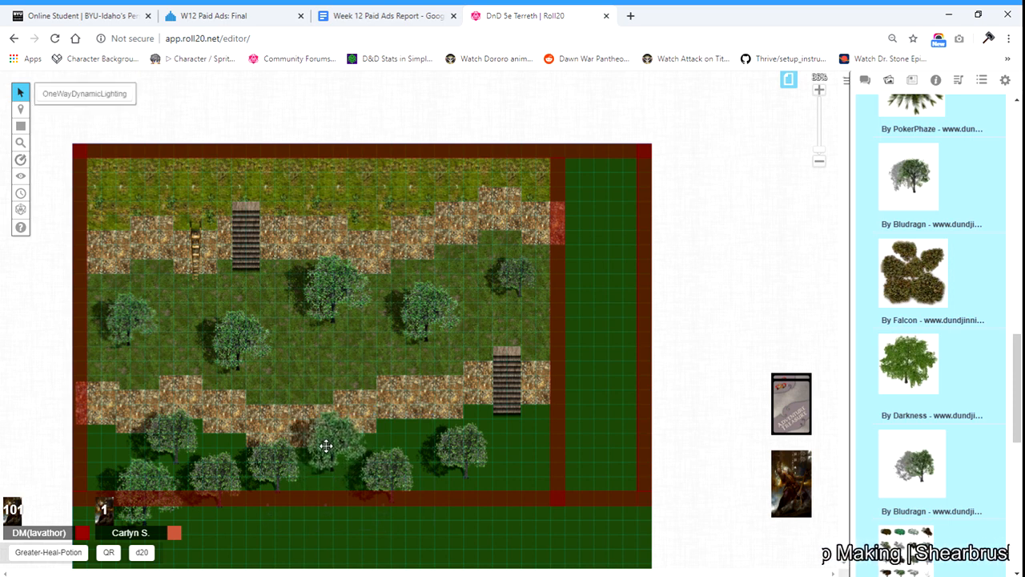
key(ctrl+v)
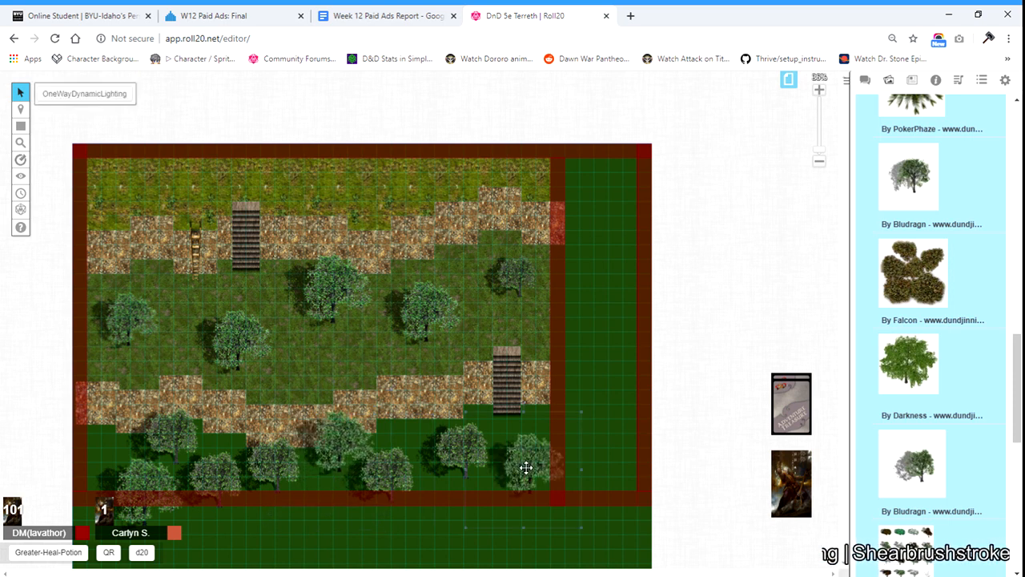
drag(525, 469, 527, 461)
click(612, 440)
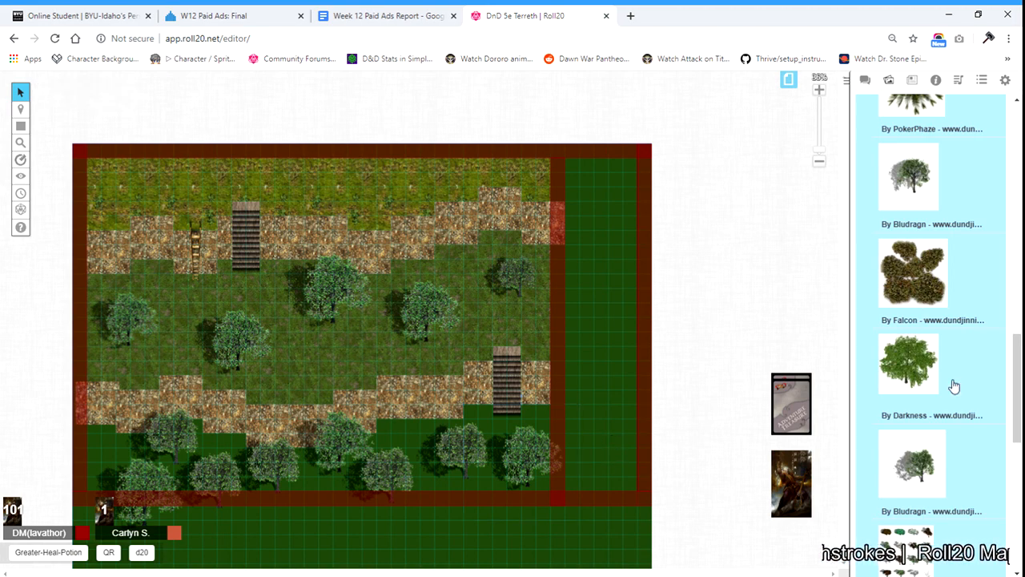
Search the art library for "bush"
scroll(949, 320, up, 15)
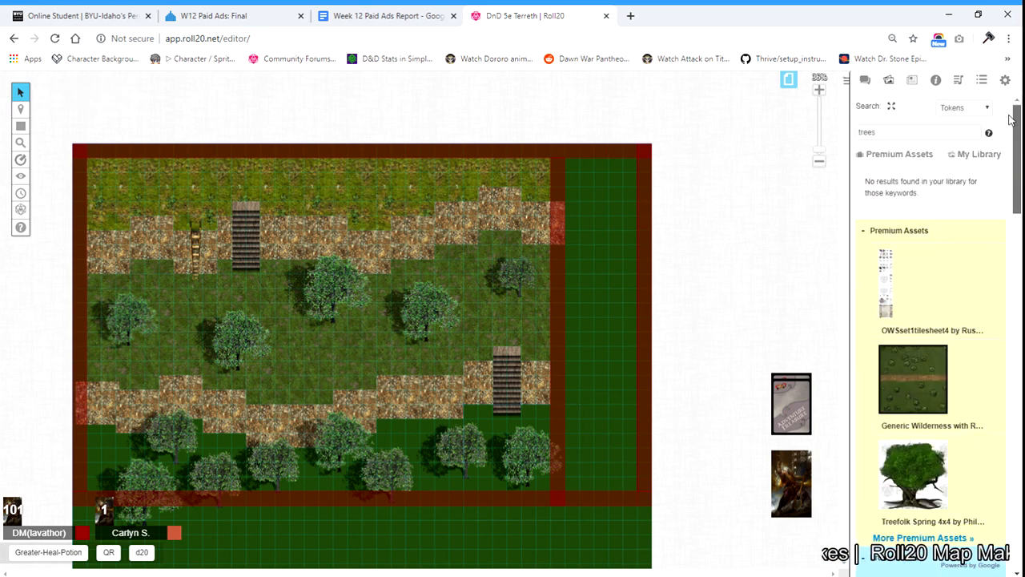
double_click(939, 133)
text(bu)
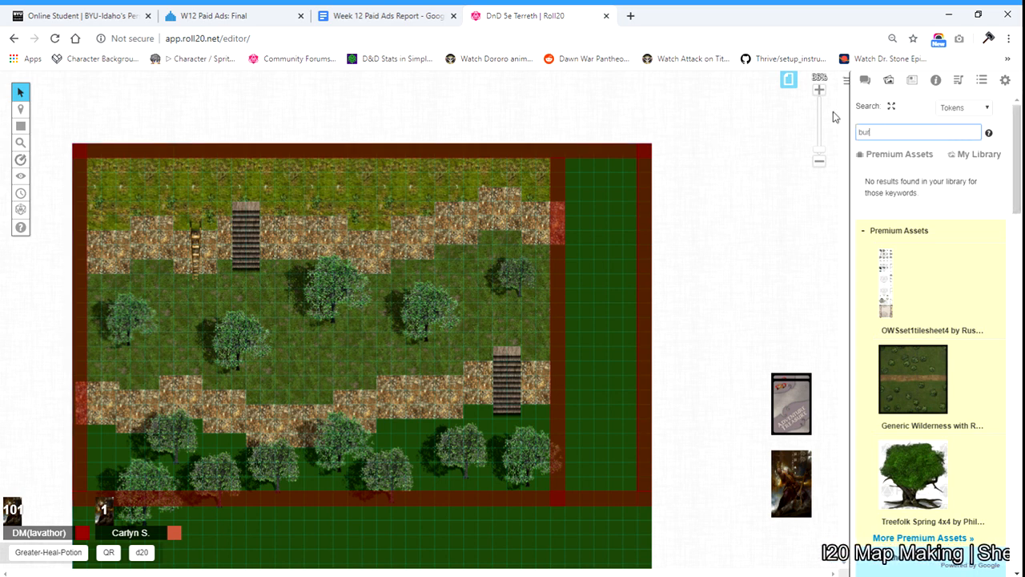
text(sh)
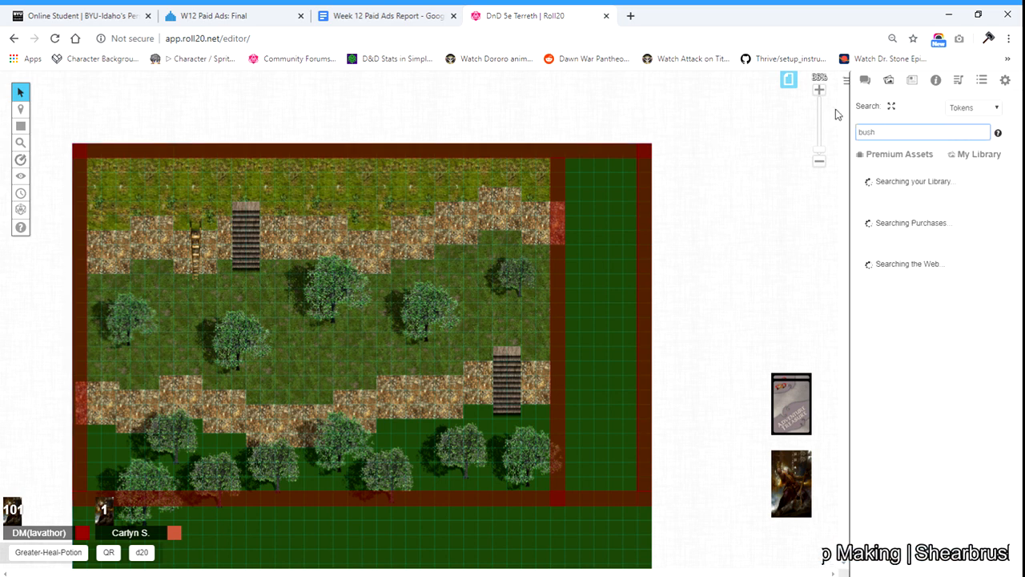
Place a reddish-brown bush on the northern grass and scatter larger and smaller copies of it along the strip
drag(909, 522, 133, 182)
key(ctrl+v)
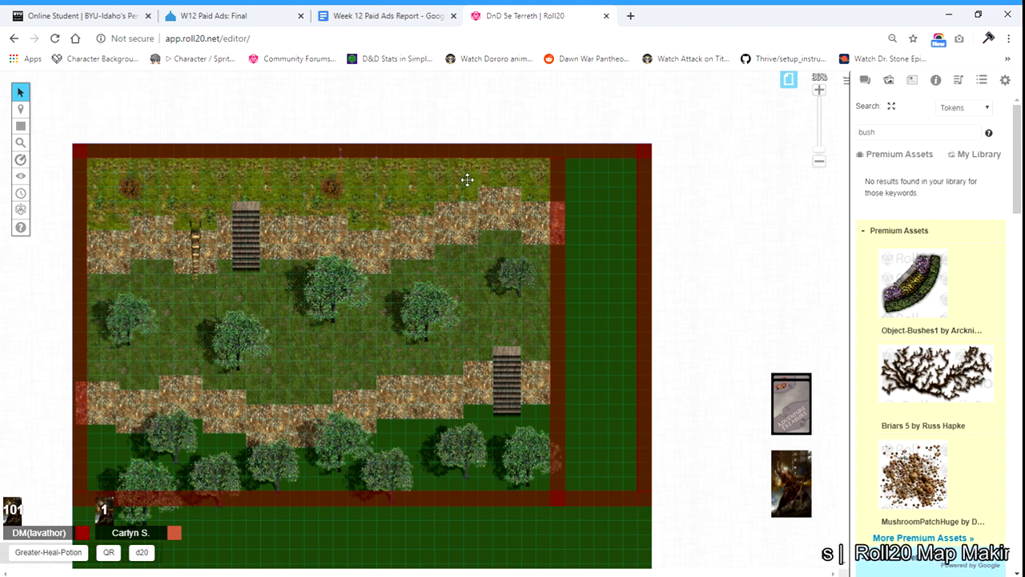
key(ctrl+v)
drag(467, 178, 430, 173)
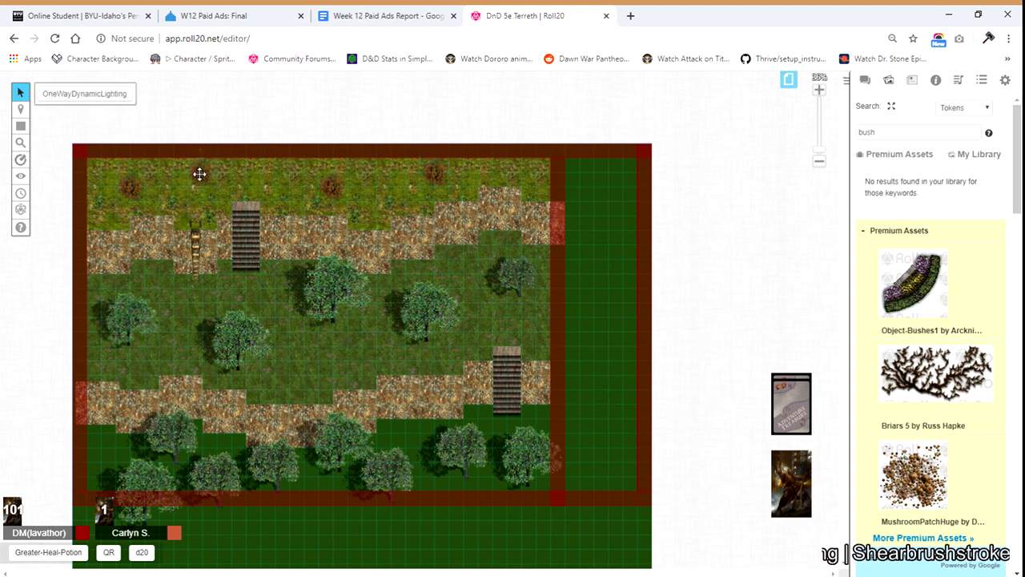
drag(216, 158, 210, 167)
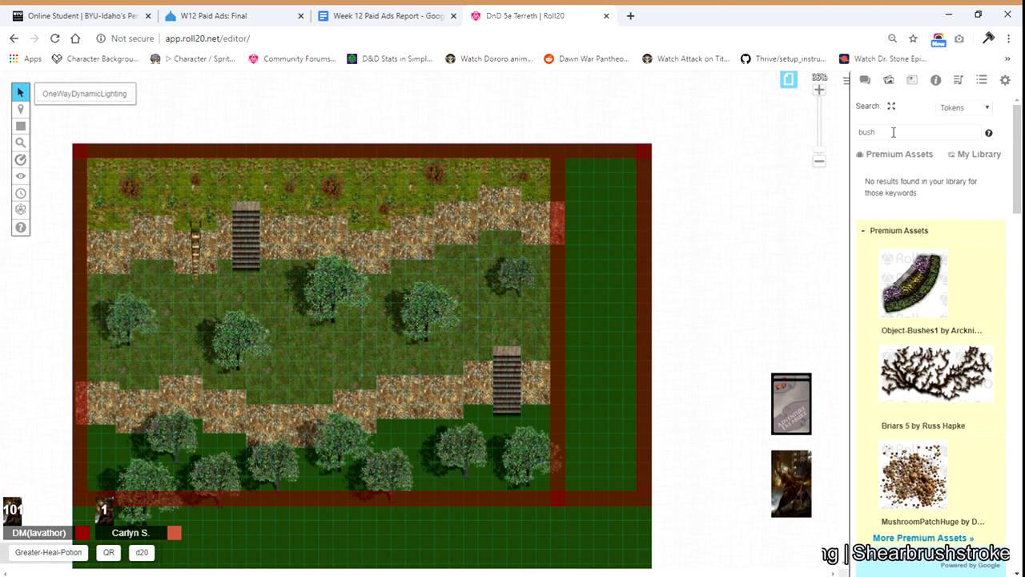
Add the Norian A'Duruin character token on the objects and tokens layer, in the southwest corner below the lower stone row
click(911, 80)
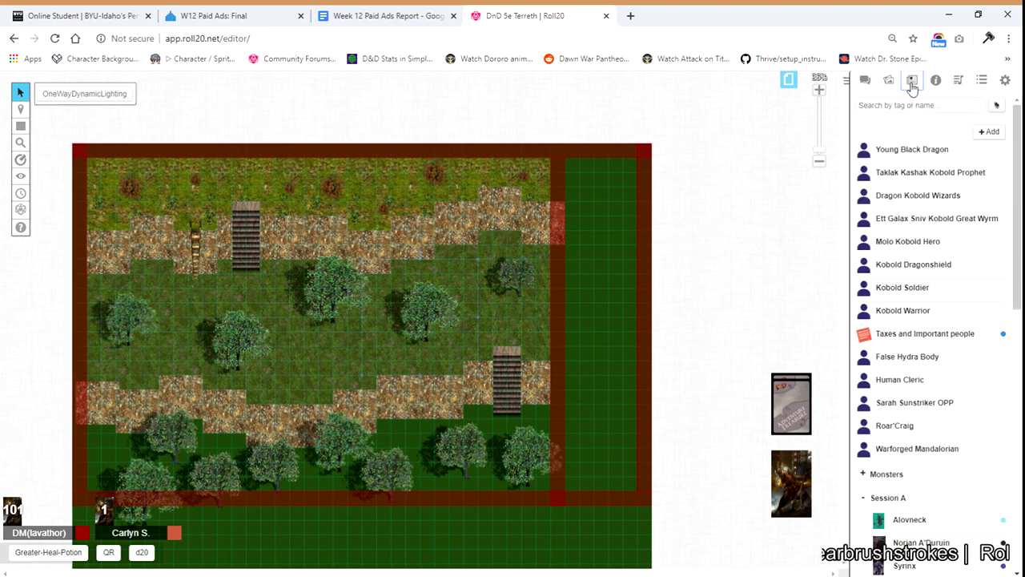
scroll(921, 356, down, 3)
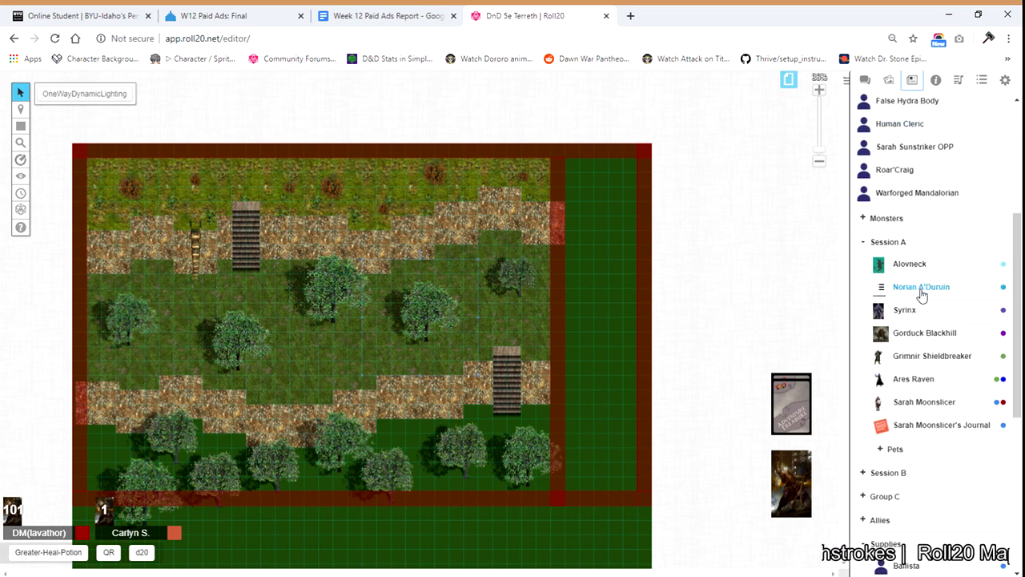
drag(920, 288, 492, 419)
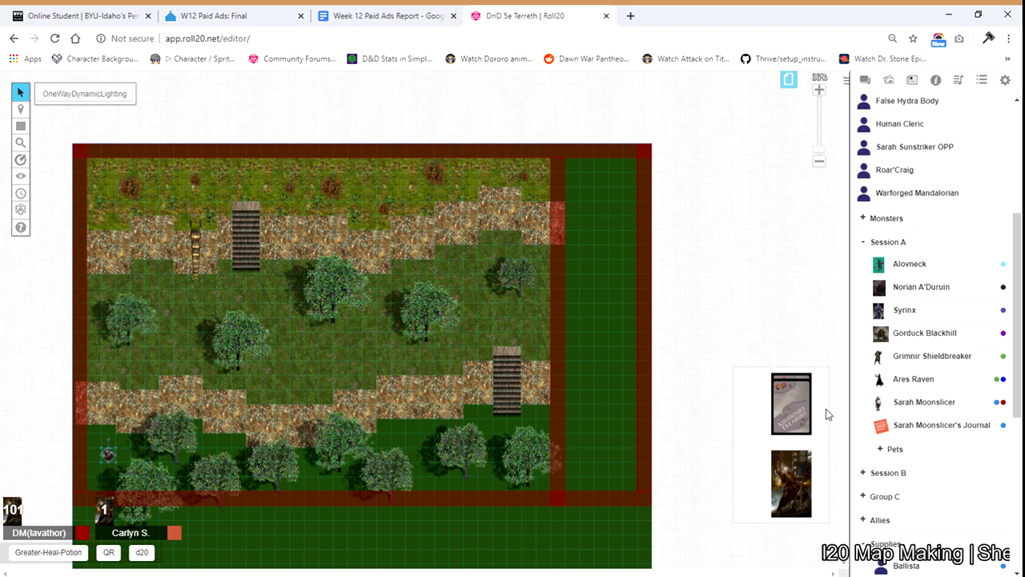
mouse_move(21, 109)
click(67, 121)
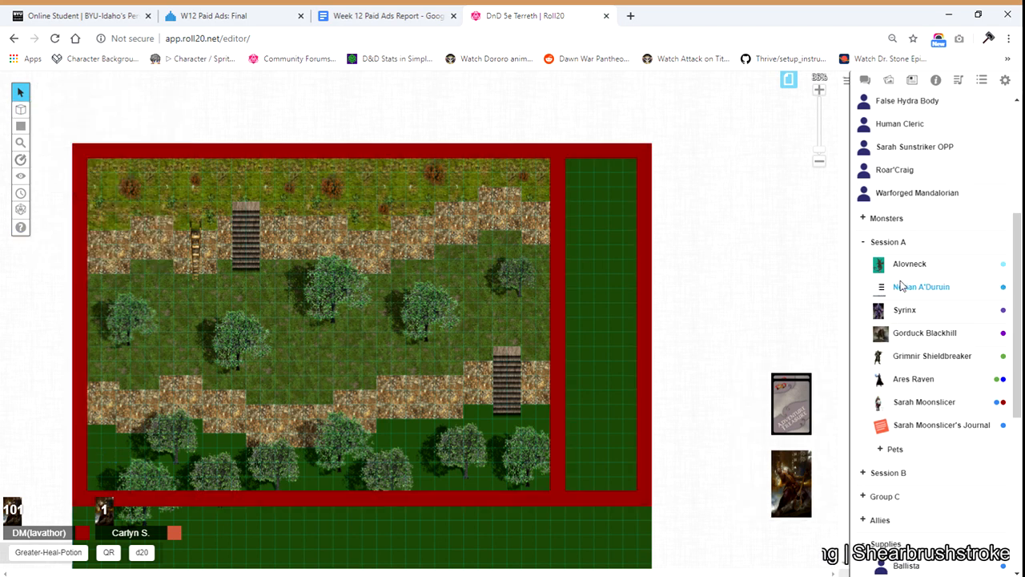
drag(901, 286, 109, 454)
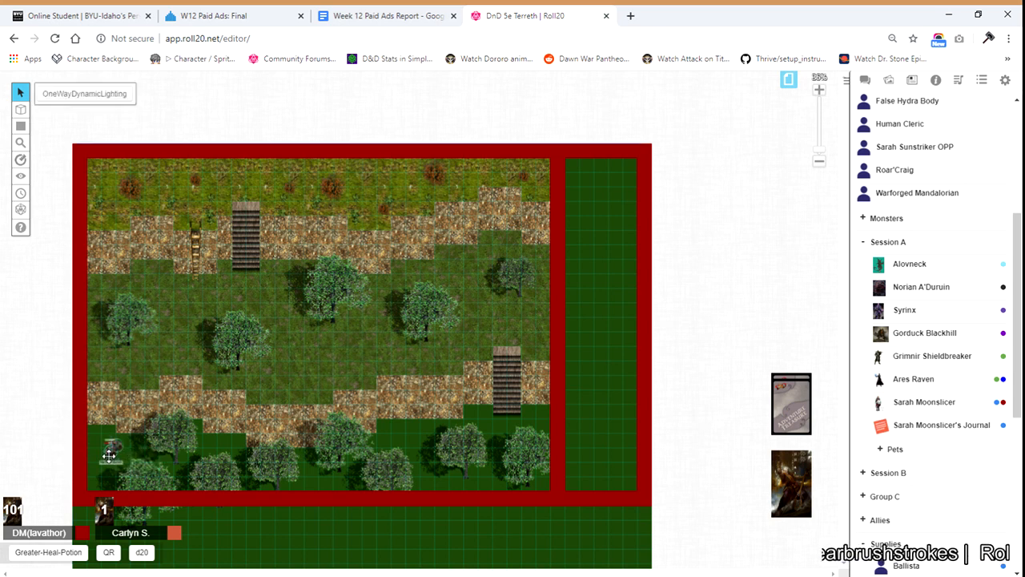
Add three more Session A character tokens, including Syrinx and Grimnir Shieldbreaker, beside Norian A'Duruin to form a two-by-two group
drag(895, 319, 124, 446)
drag(909, 320, 104, 431)
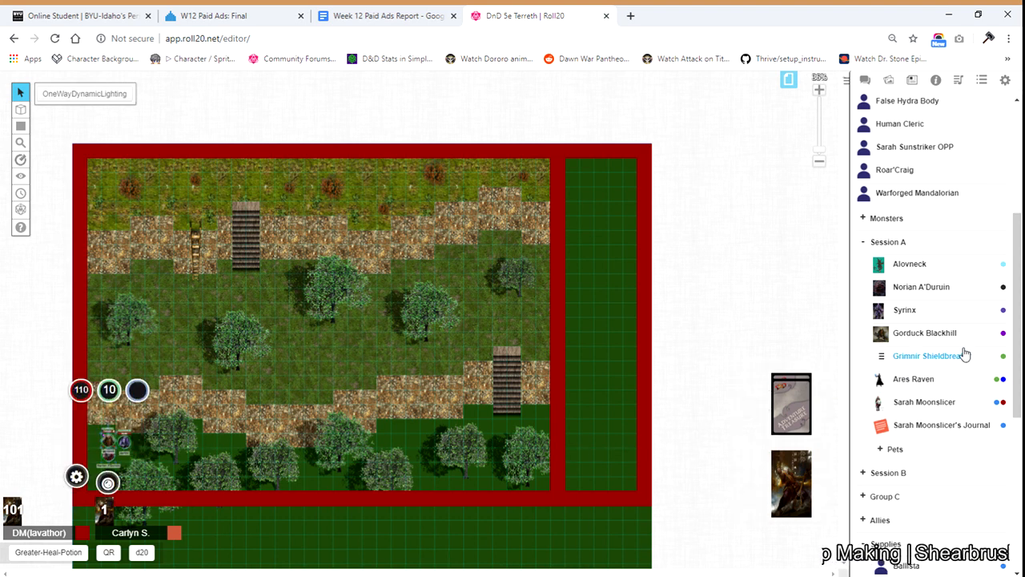
drag(961, 355, 133, 455)
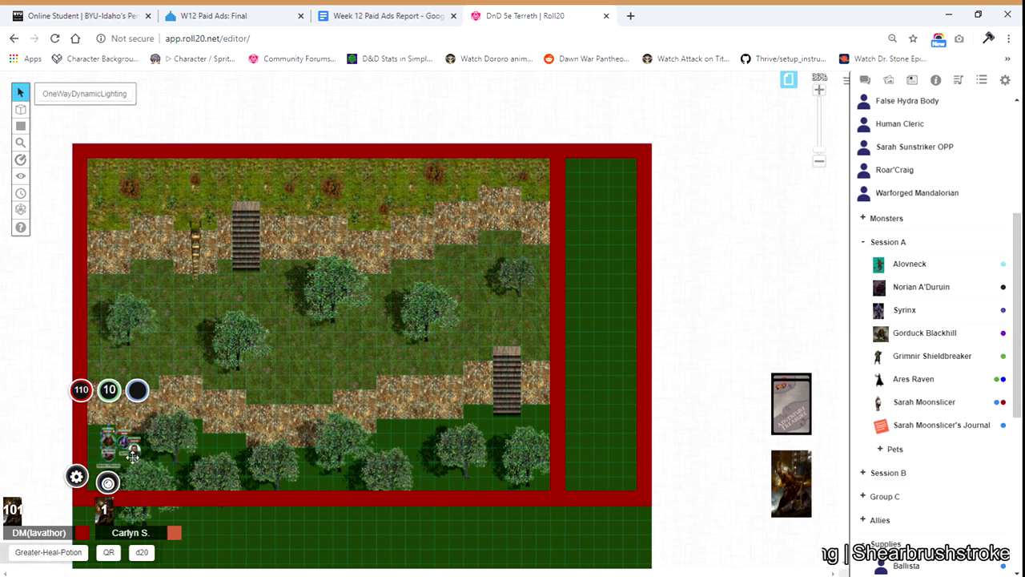
click(246, 462)
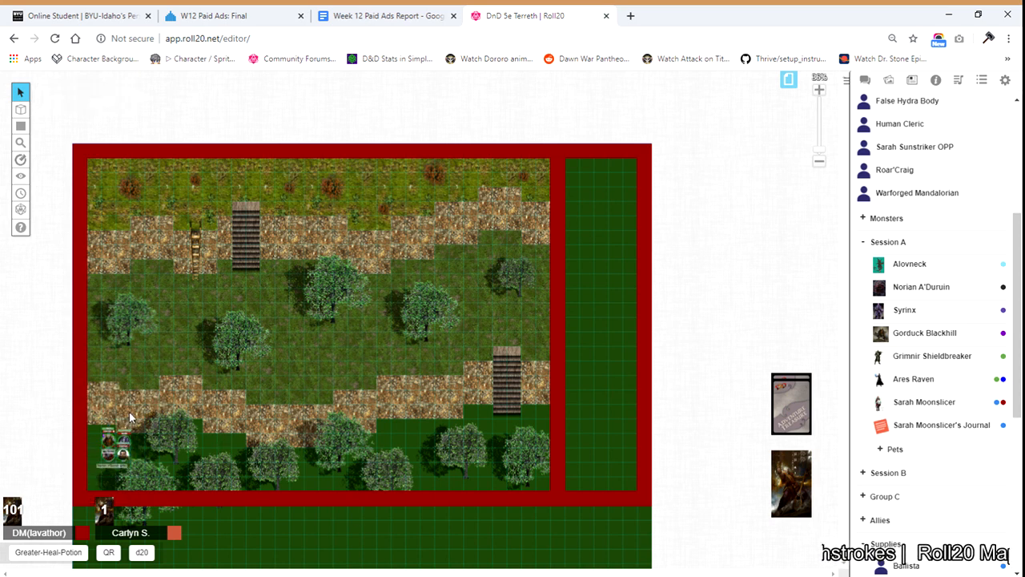
drag(129, 411, 131, 415)
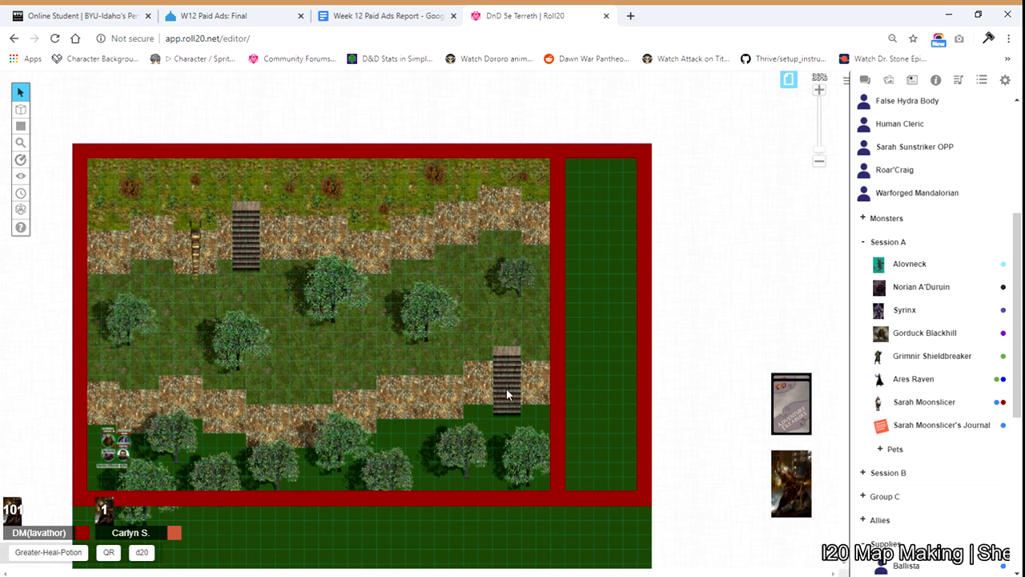
click(498, 331)
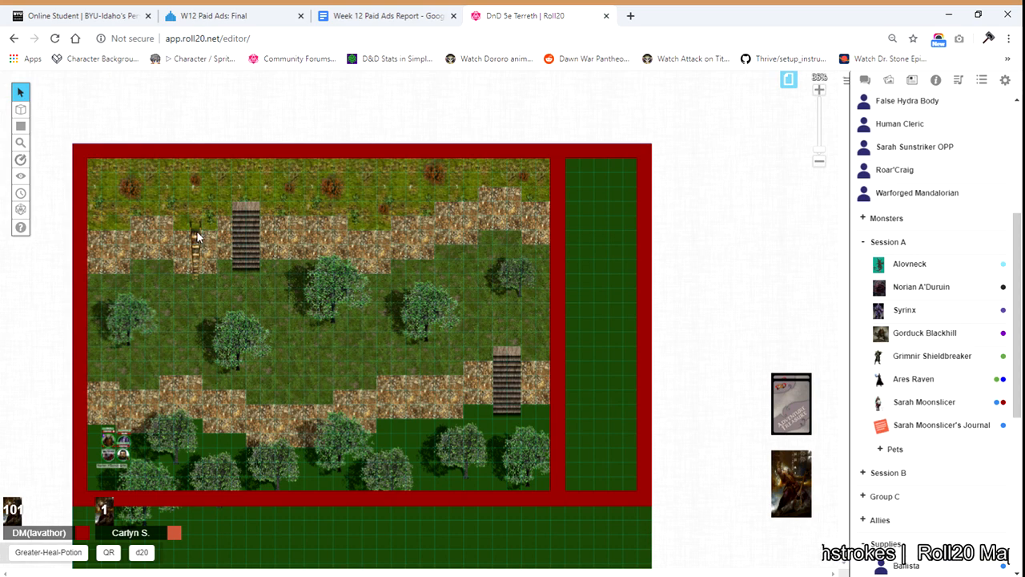
Search the art library for "dragon" and go to the web results
scroll(949, 184, up, 5)
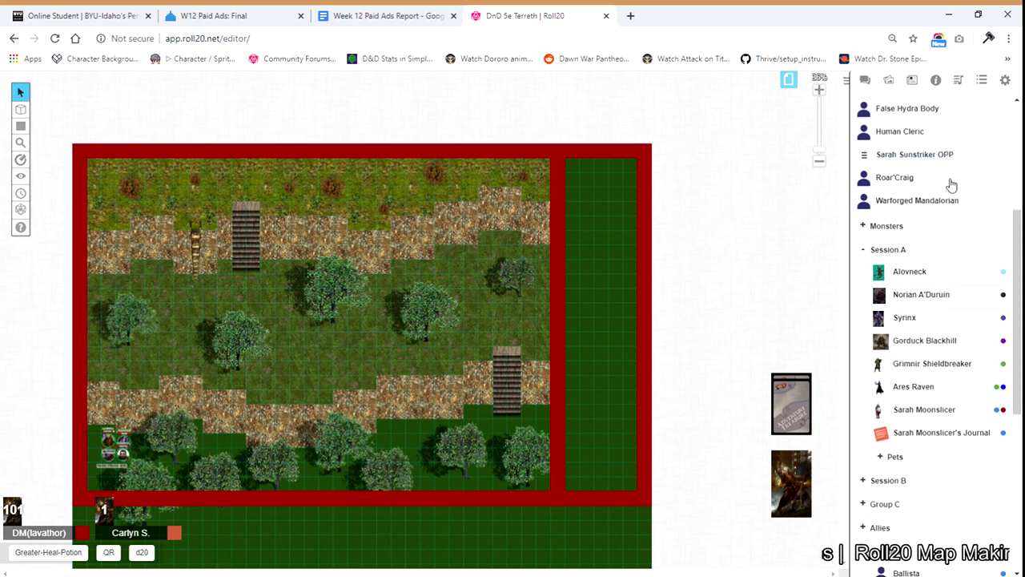
click(888, 80)
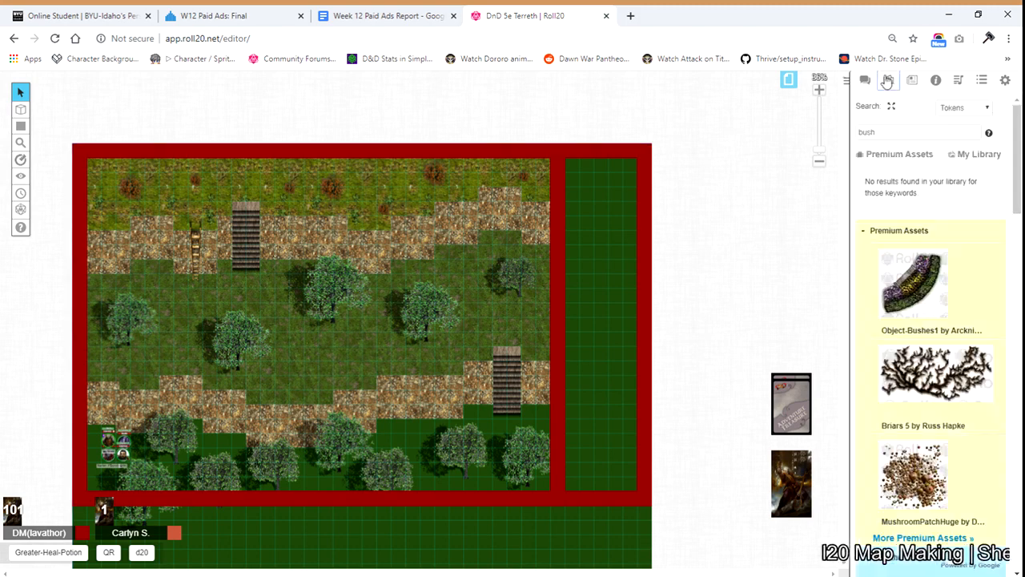
click(908, 133)
text(di)
text(agon)
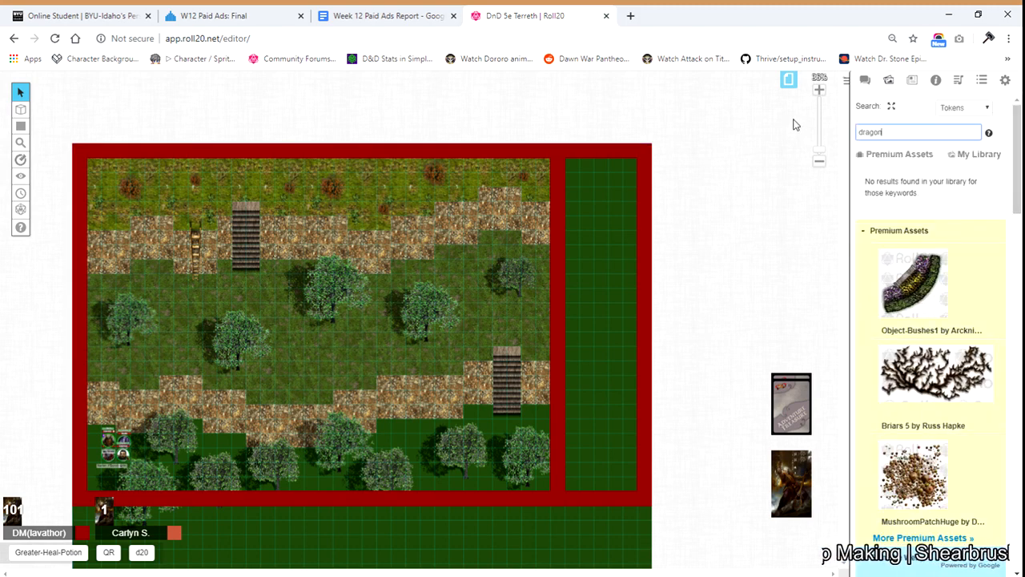
scroll(893, 240, down, 4)
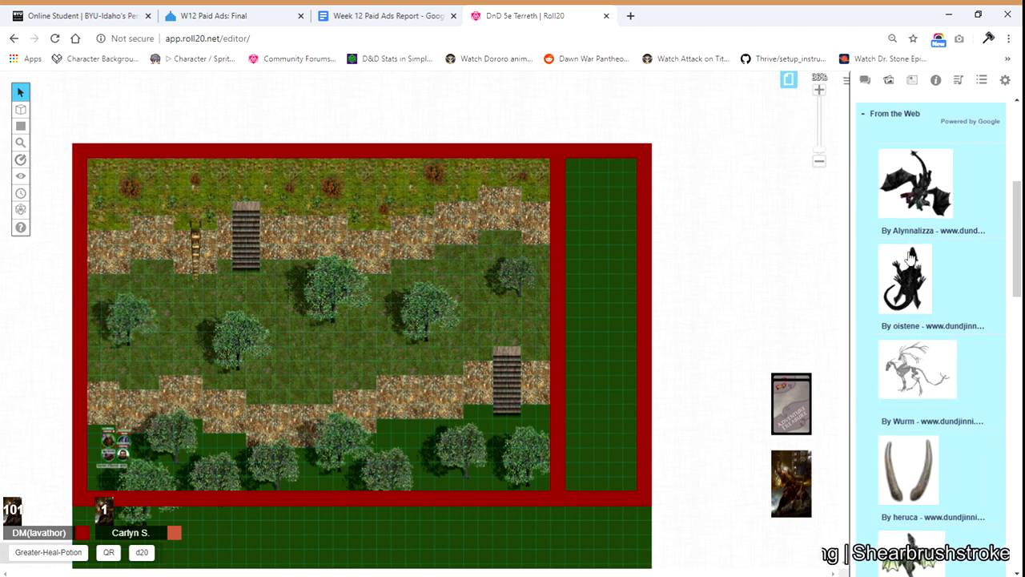
Place the black dragon by oistene at the head of the upper stairs and rotate it to face south
drag(911, 263, 324, 228)
click(980, 242)
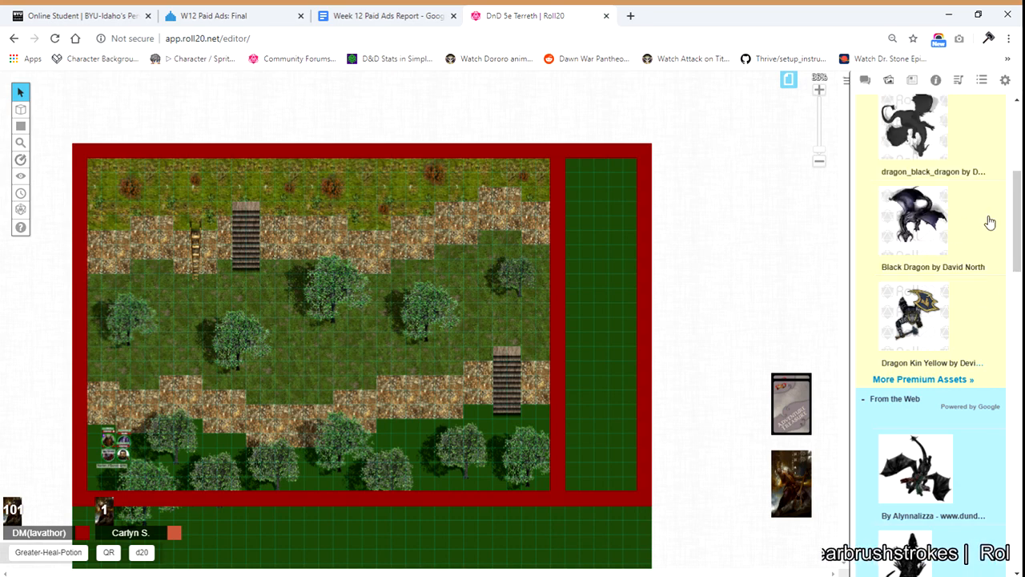
scroll(921, 385, down, 3)
drag(905, 308, 255, 252)
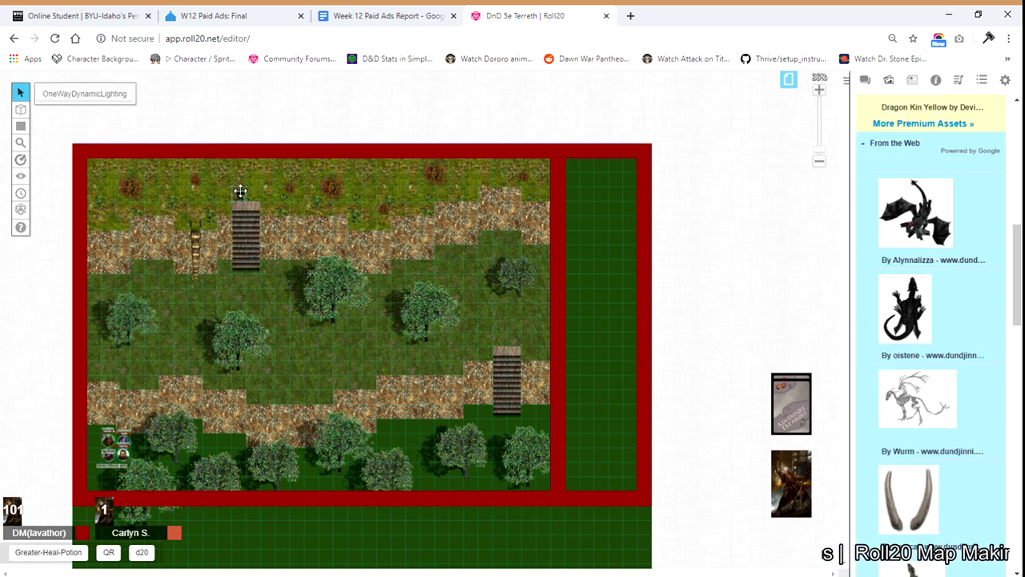
click(238, 178)
click(257, 265)
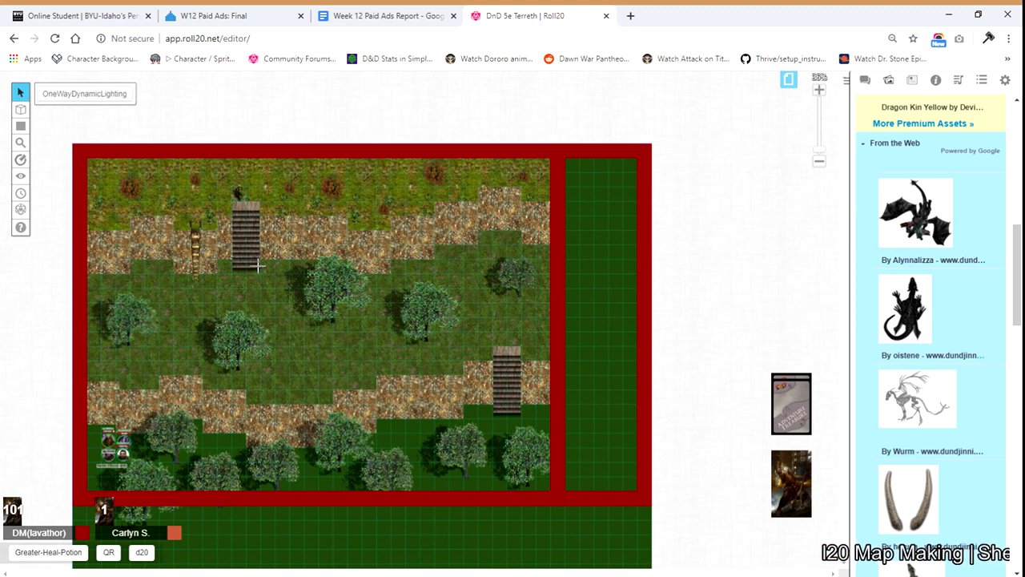
Enlarge the black dragon token to about four grid squares per side
drag(246, 186, 277, 157)
click(269, 177)
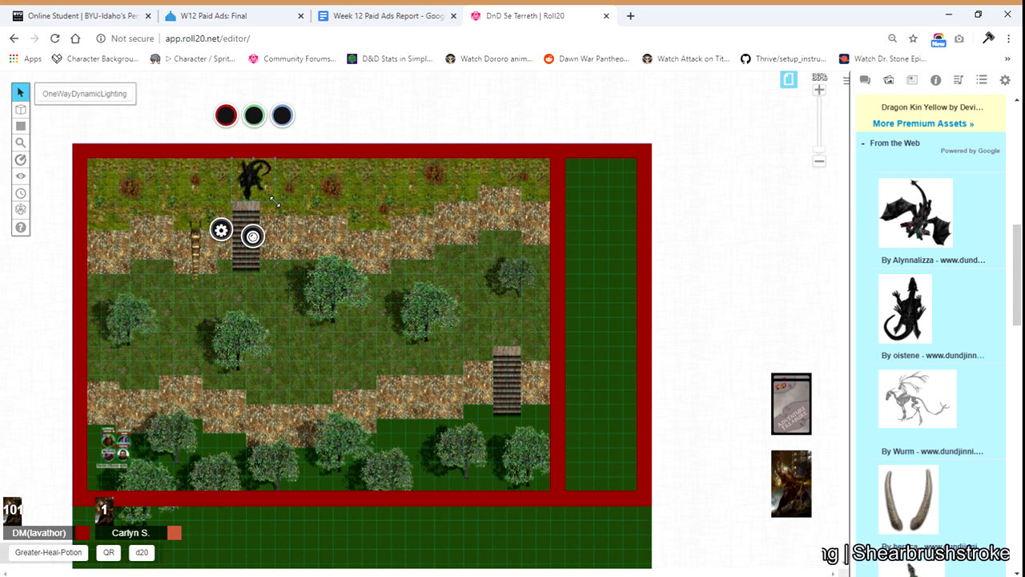
drag(277, 210, 285, 214)
Name the dragon token "Cliffside Beast" and turn on its nameplate
double_click(266, 191)
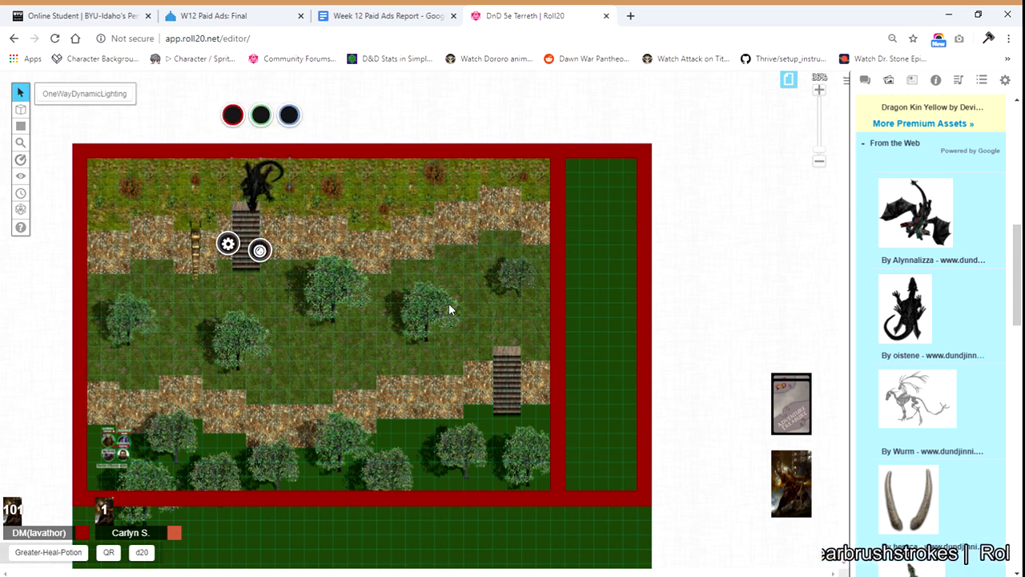
click(382, 219)
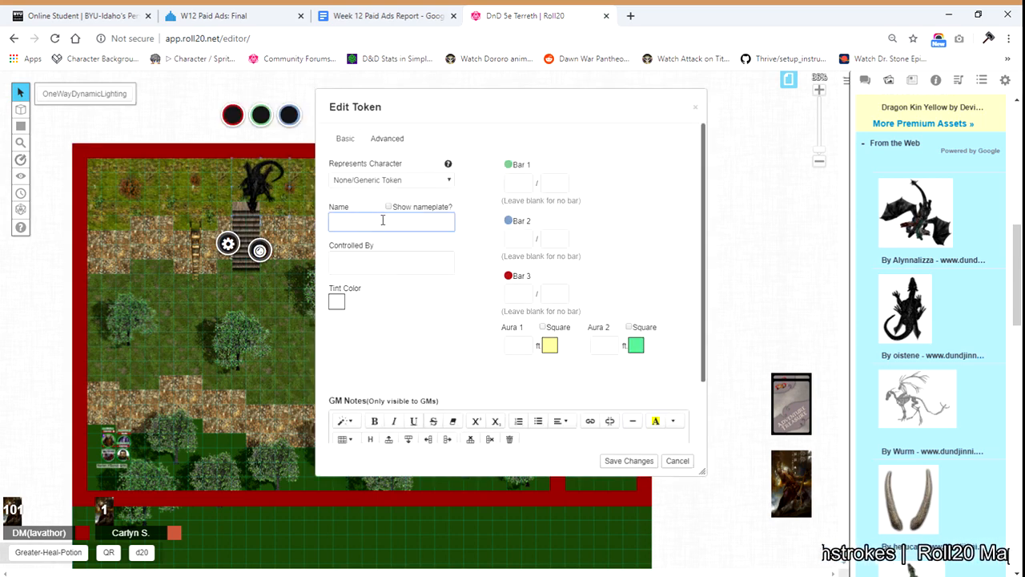
text(Cliffside Beast)
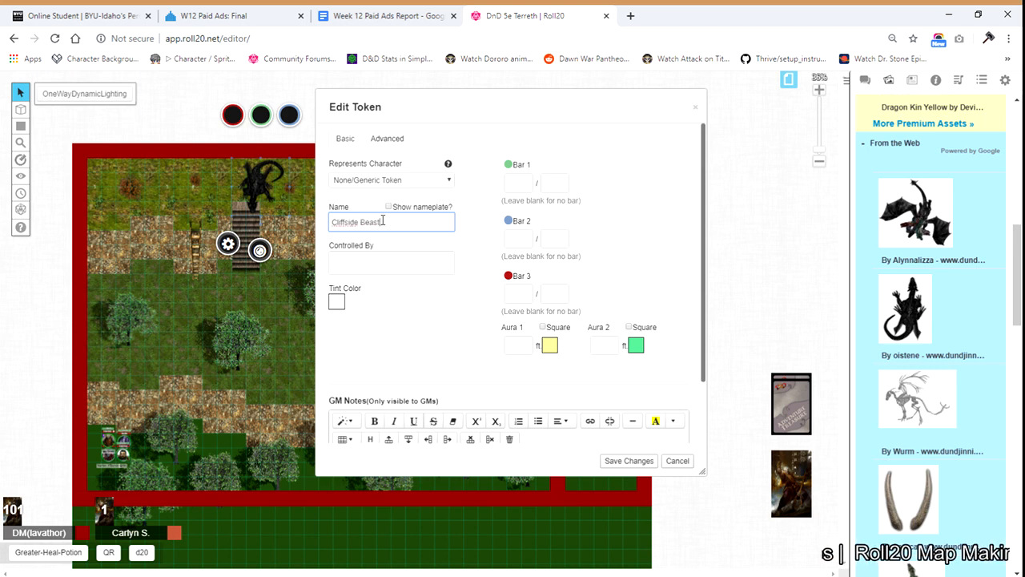
click(388, 207)
Set the dragon token's Bar 3 to 100 / 100 and save the token changes
click(528, 300)
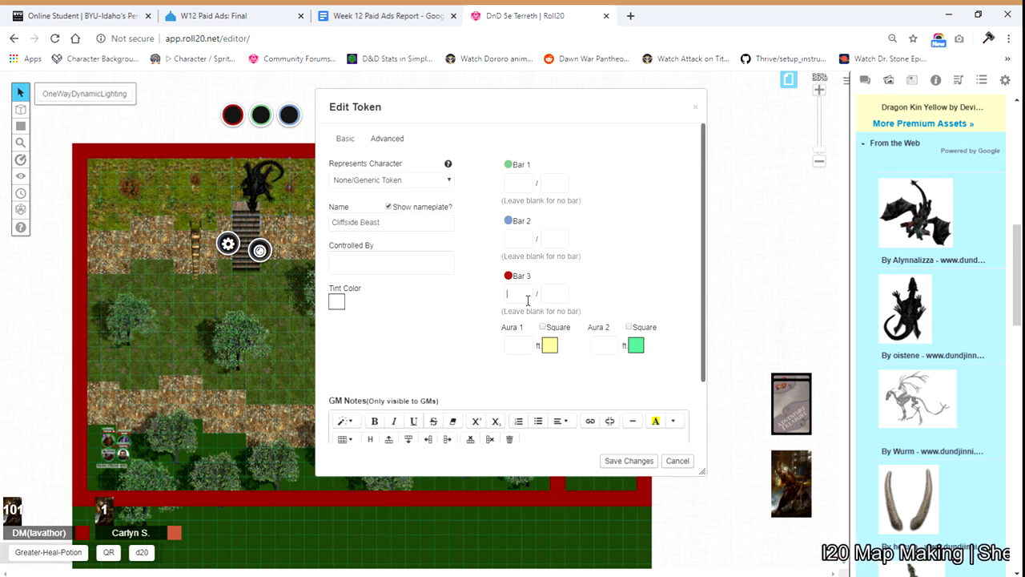
text(100)
key(Tab)
text(100)
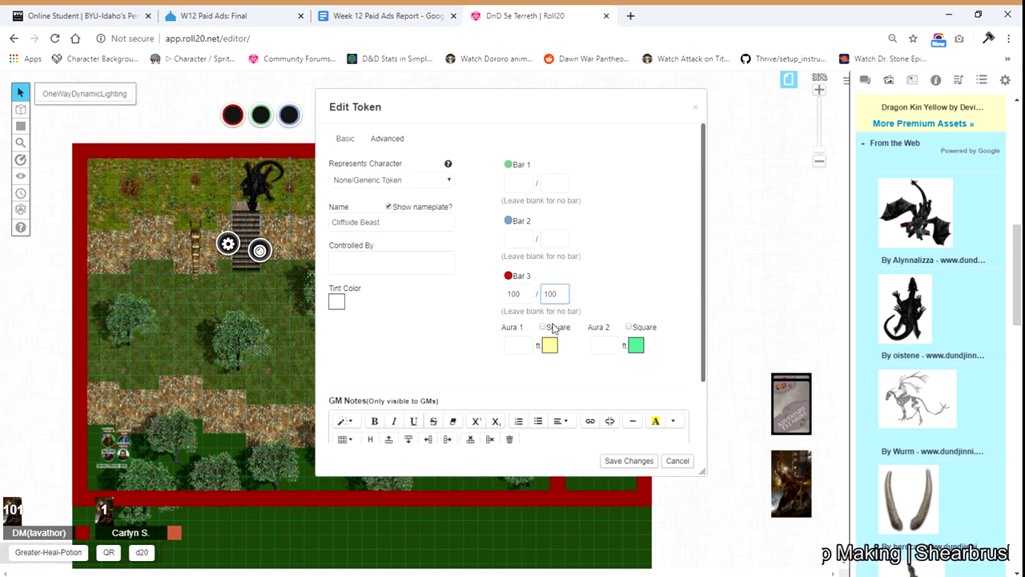
click(629, 461)
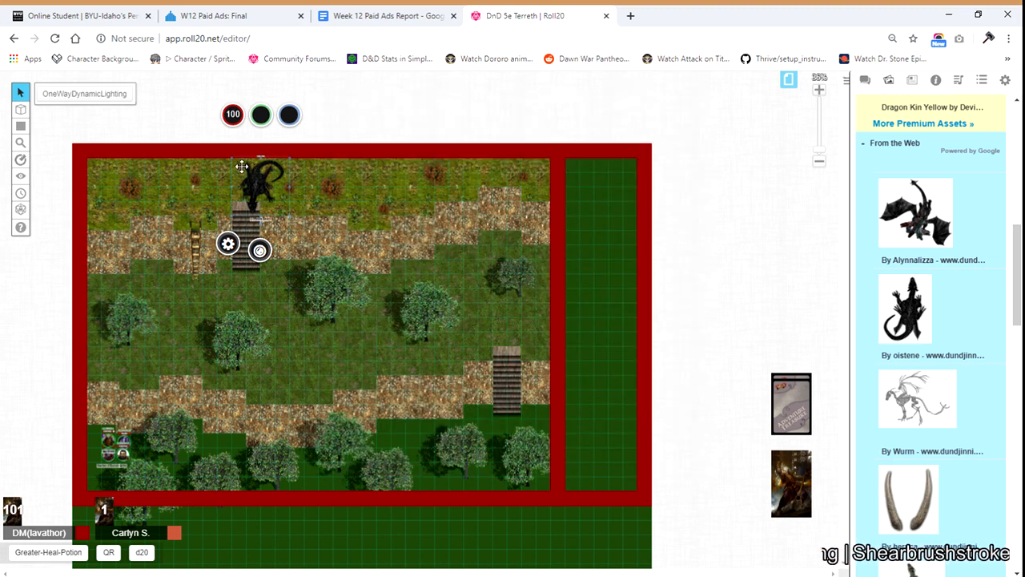
Move the dragon token to the cliff edge just east of the upper stairs and deselect it
drag(268, 192, 308, 210)
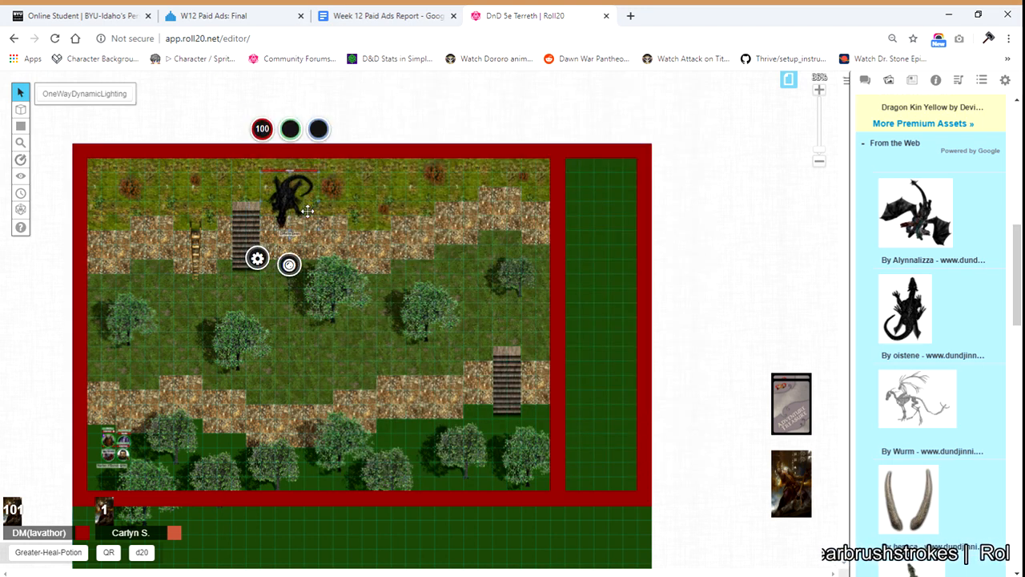
click(380, 346)
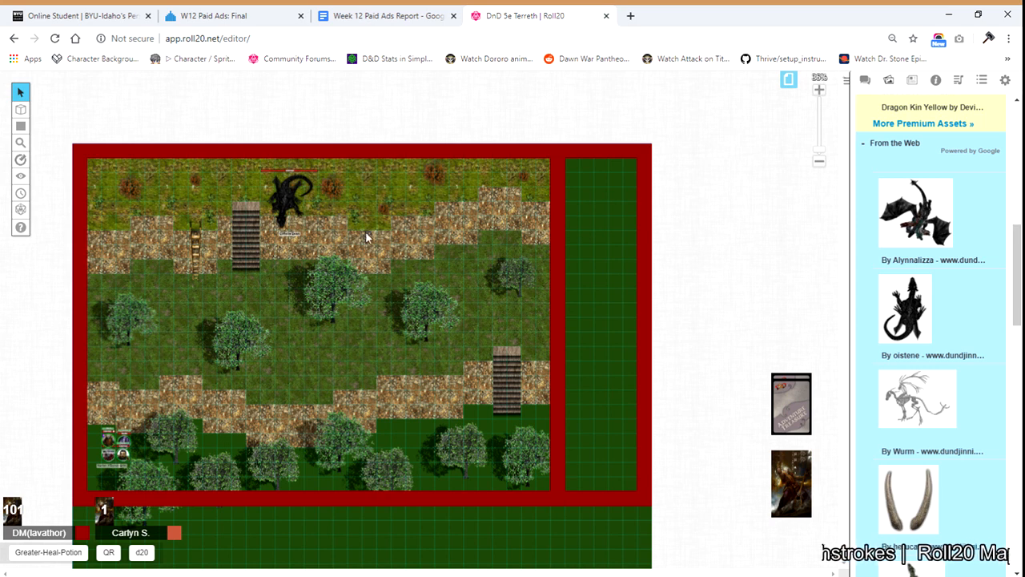